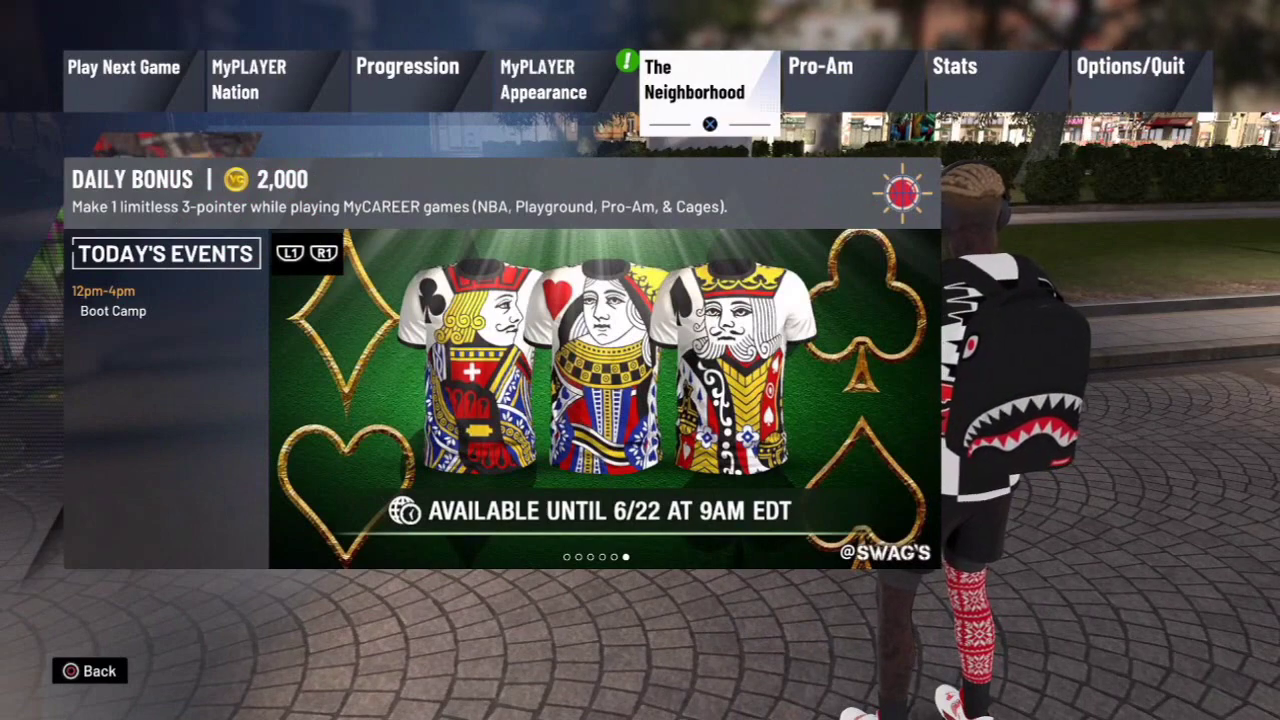
Close the MyCAREER pause menu to stand on the Neighborhood street in the checkered outfit
key("Escape")
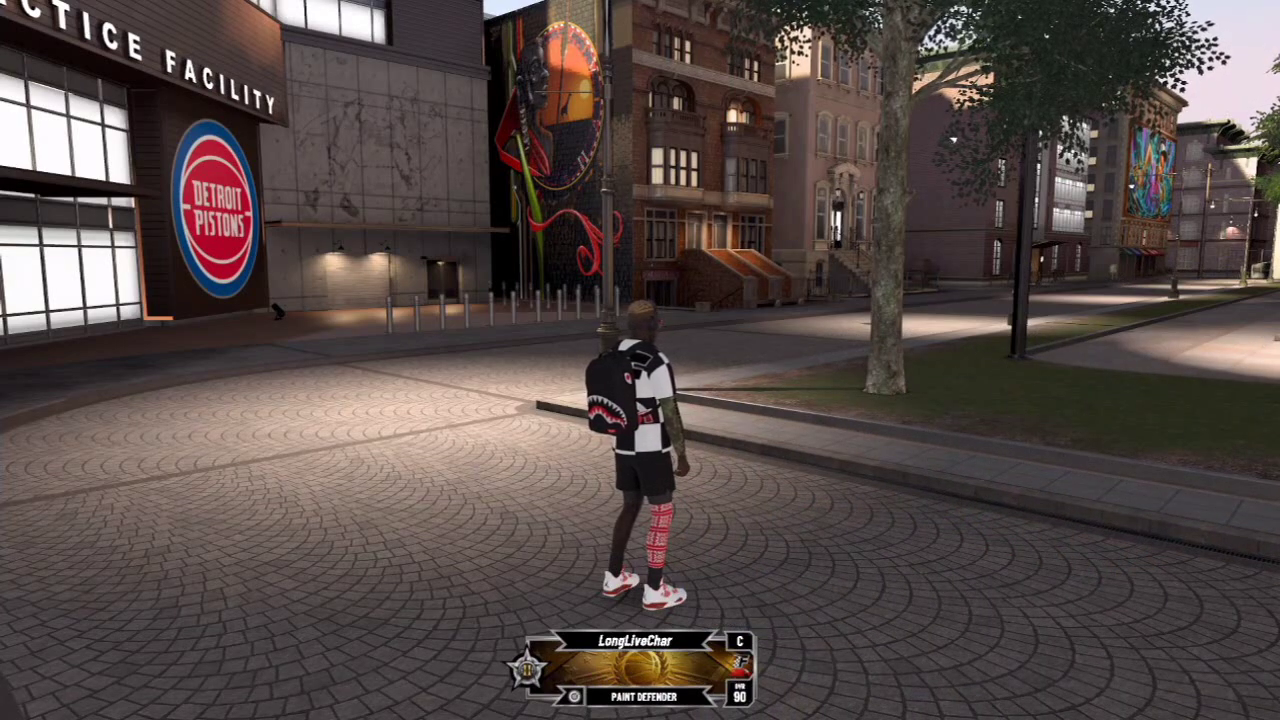
Look along the Pistons facility walls, then browse the Dime Time Events Won list and resume
key("Left")
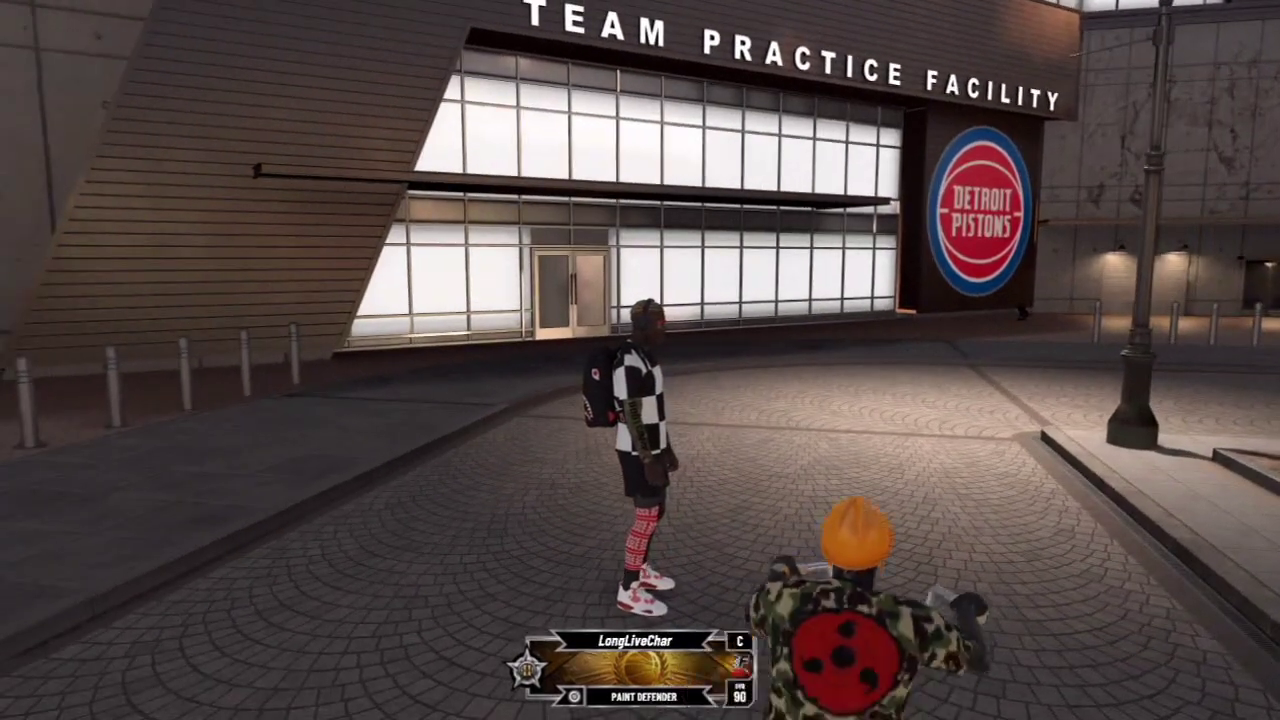
key("Right")
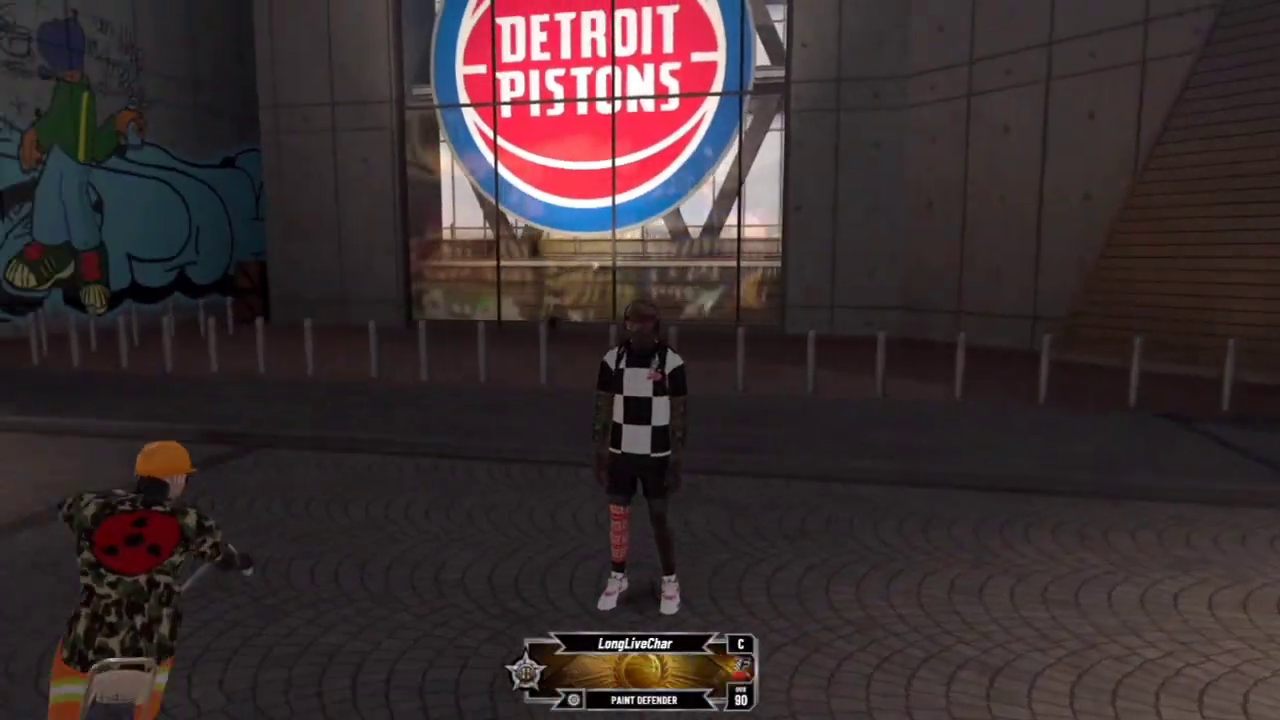
key("Left")
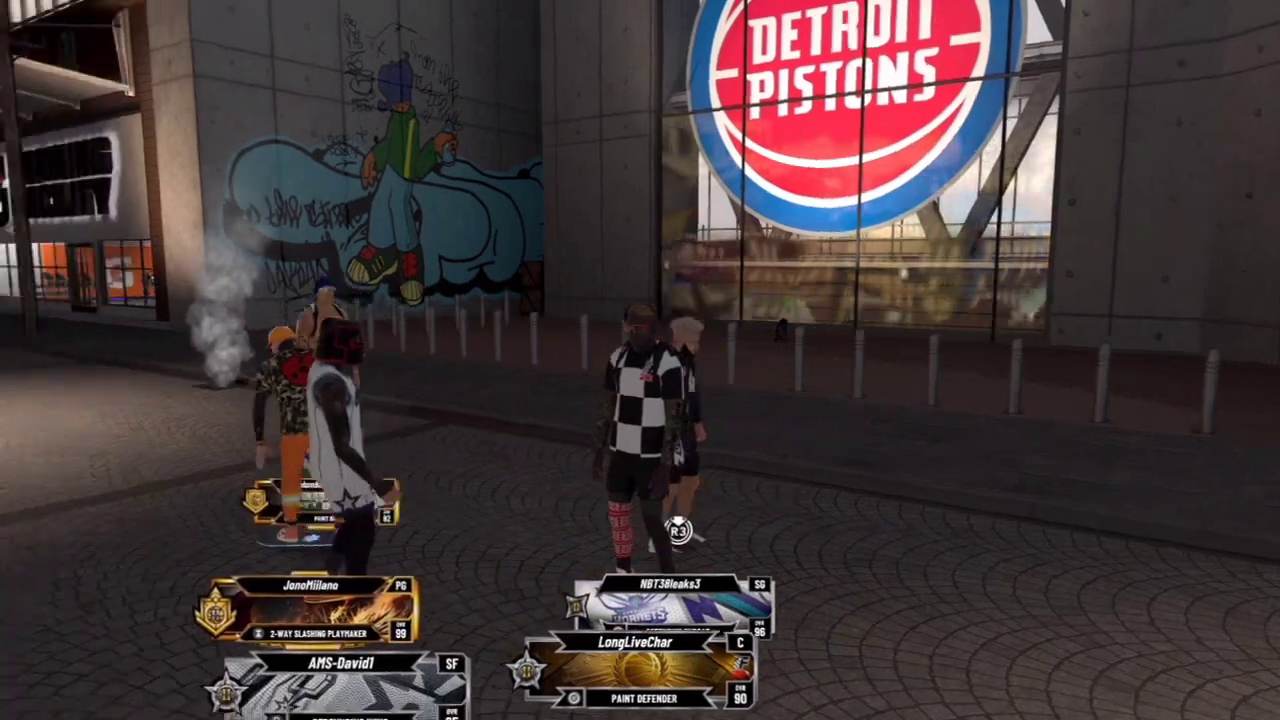
key("Escape")
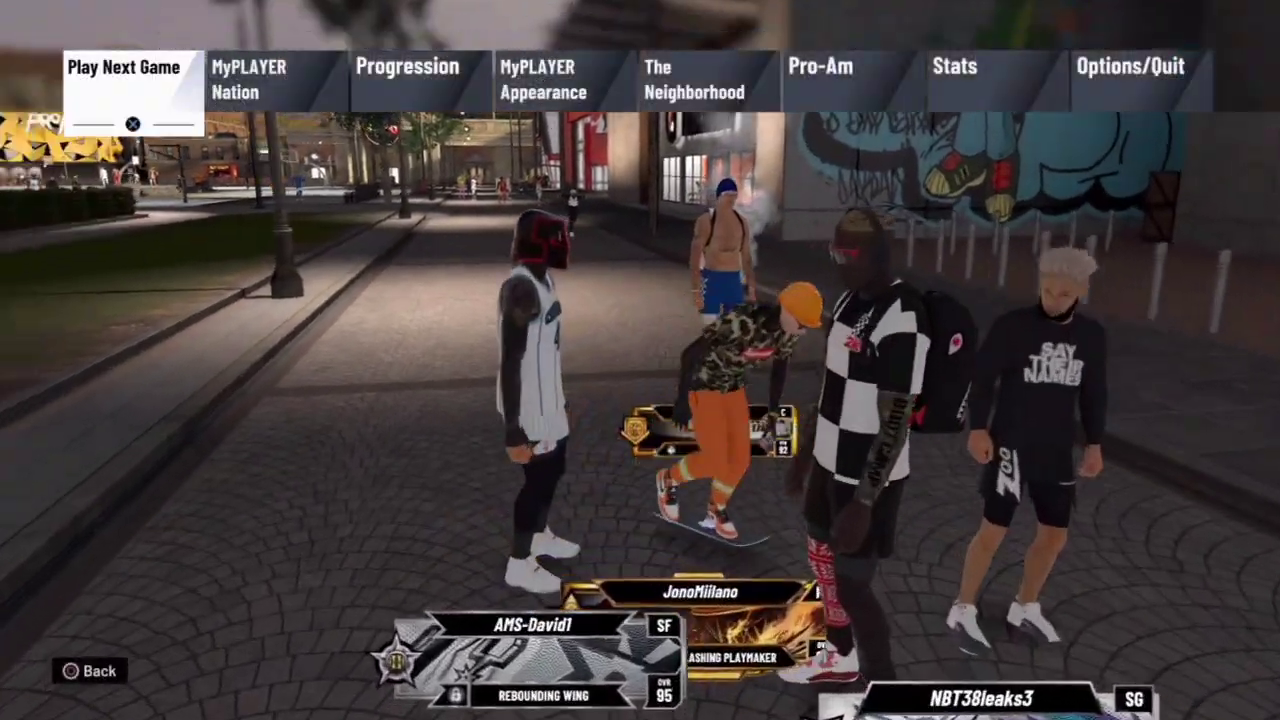
key("Right")
key("Right")
key("Right")
key("Right")
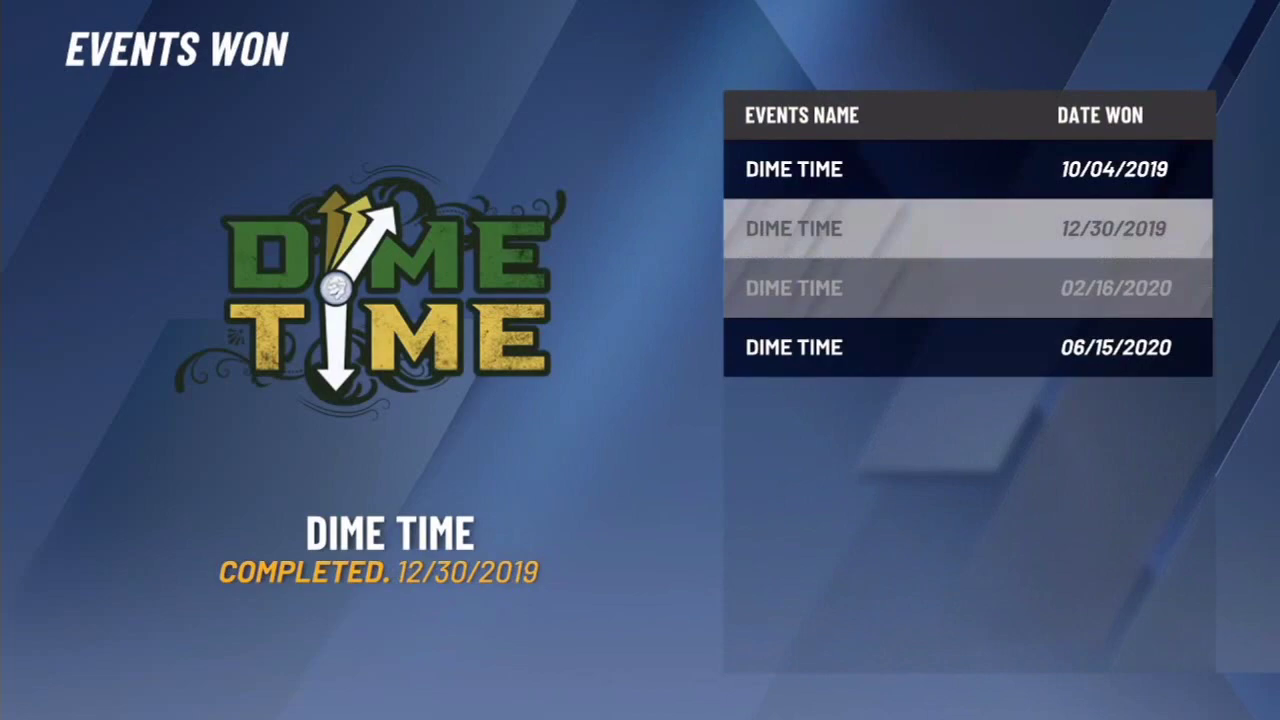
key("Up")
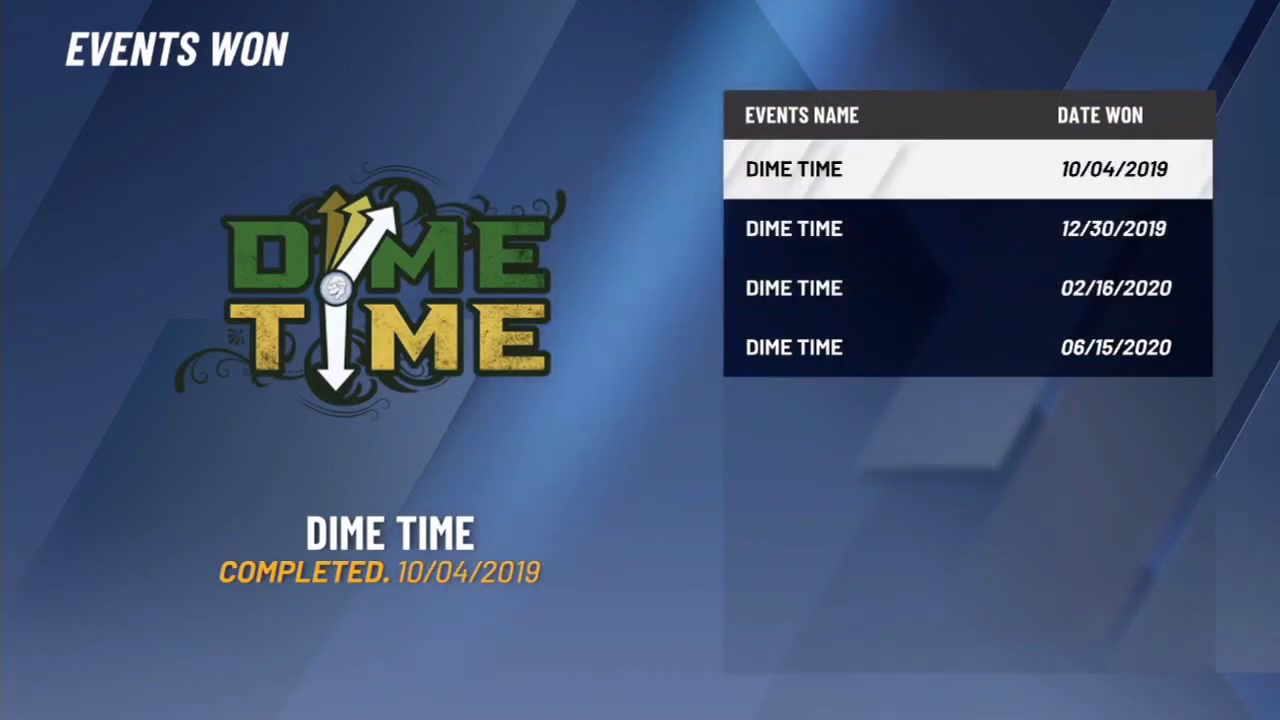
key("Escape")
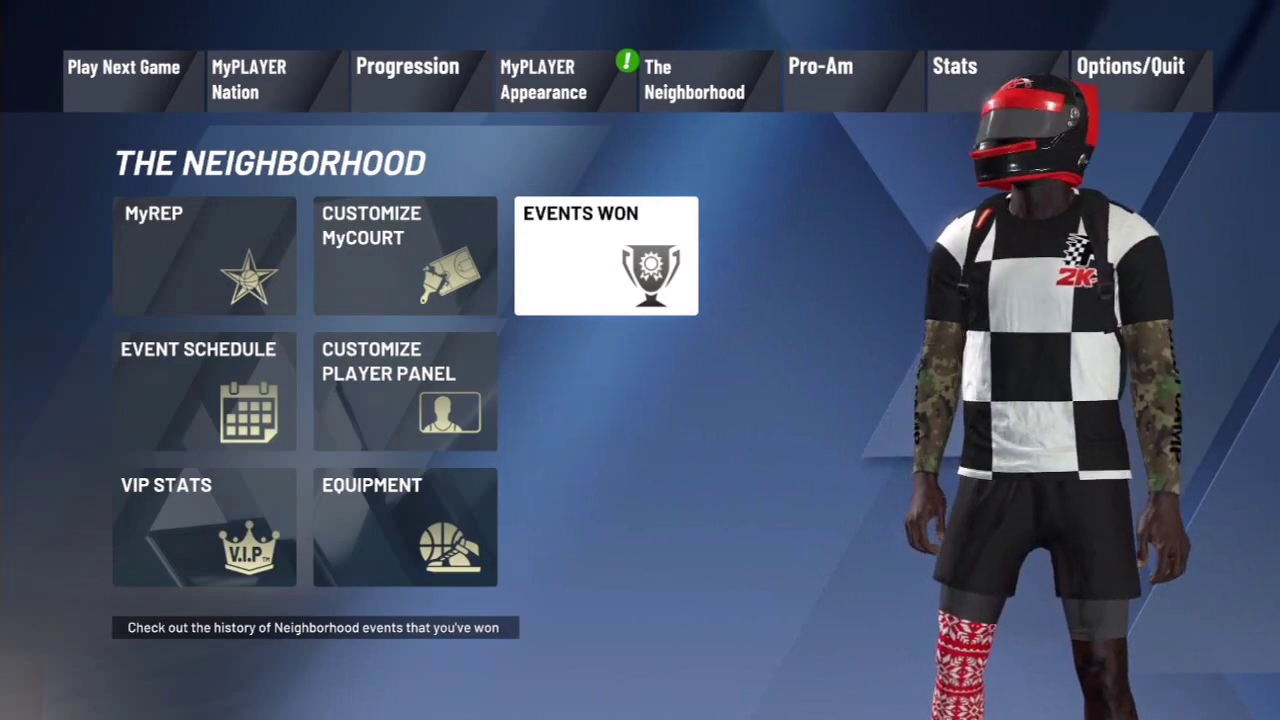
key("Escape")
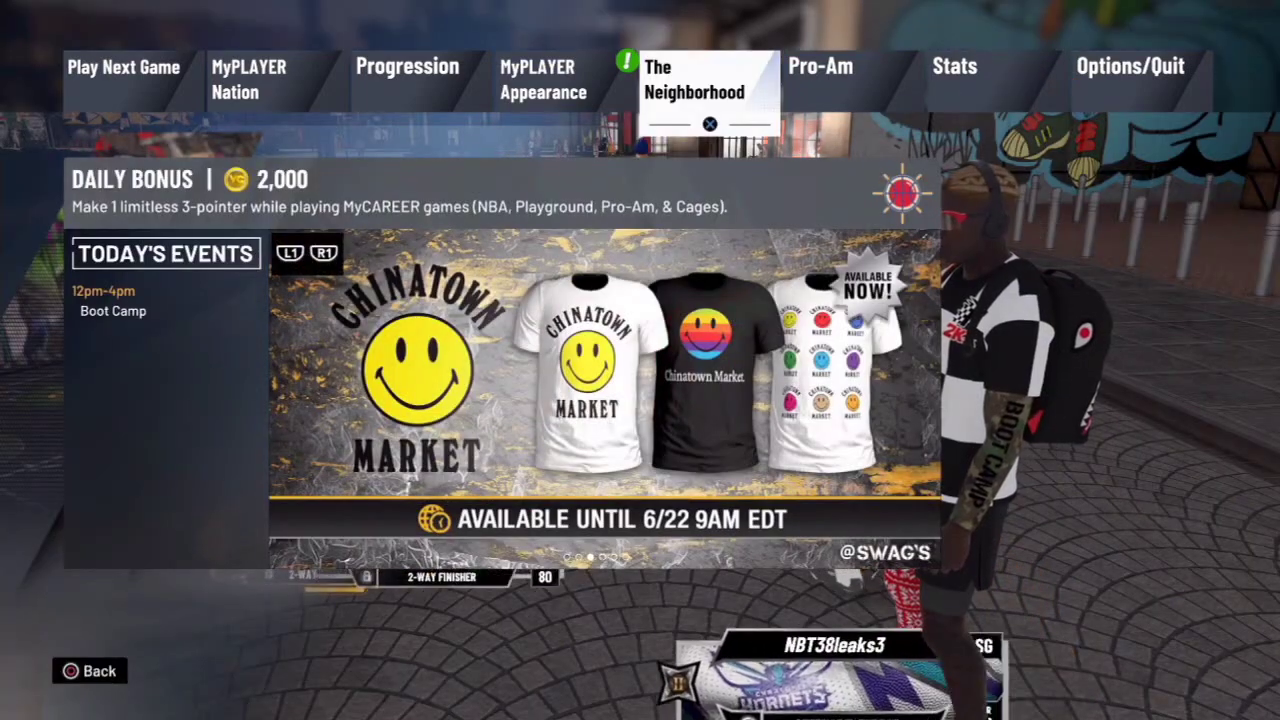
key("Escape")
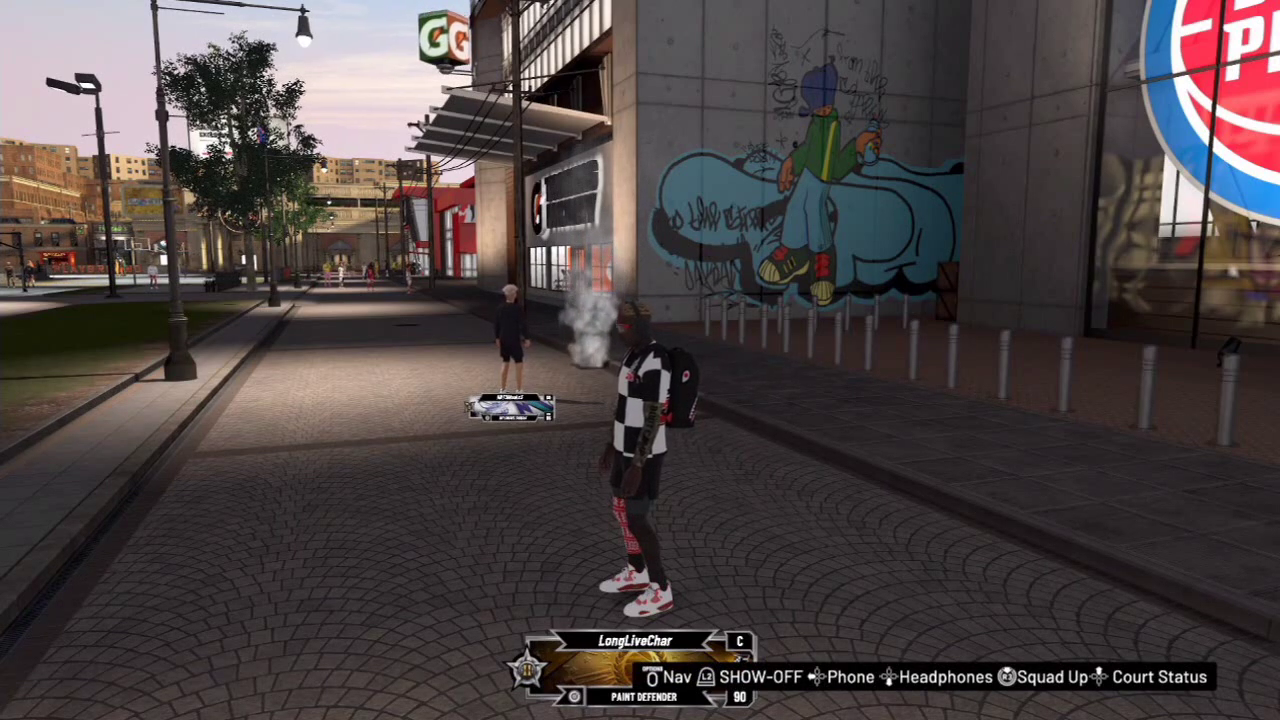
Browse the MyPLAYER Nation, Progression and Neighborhood pause-menu pages, then resume on the street
key("Escape")
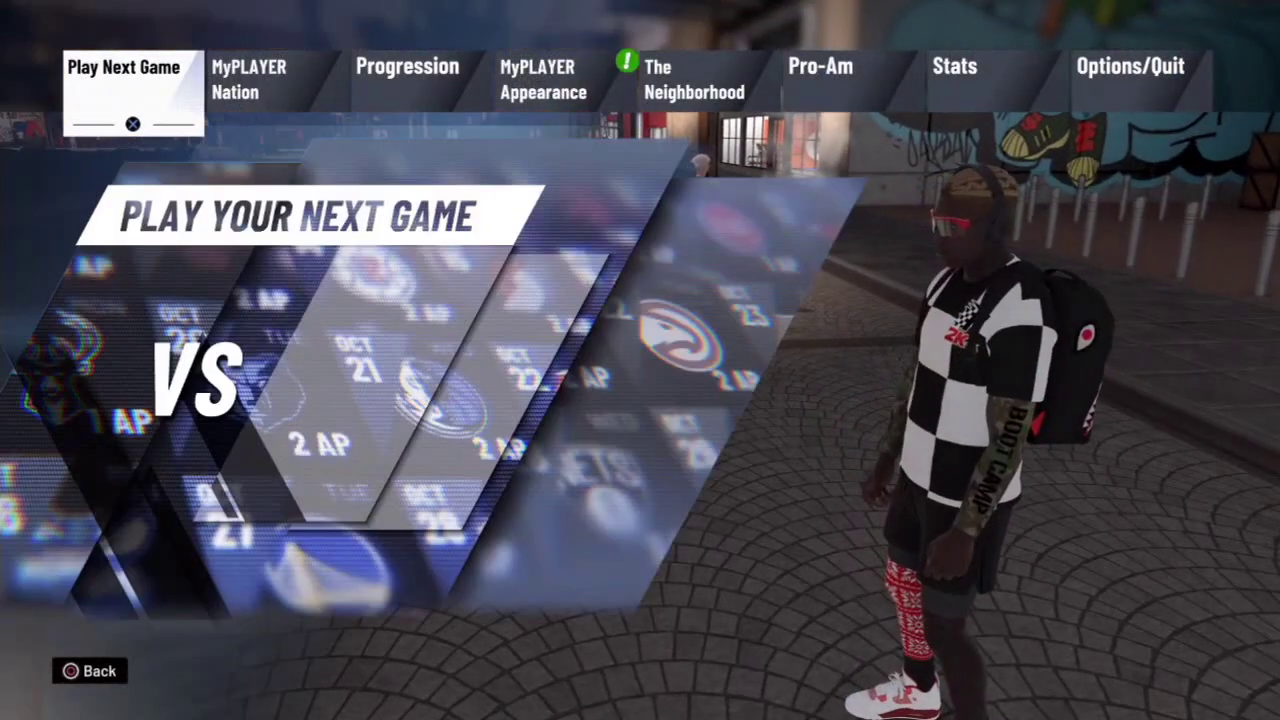
key("Right")
key("Right")
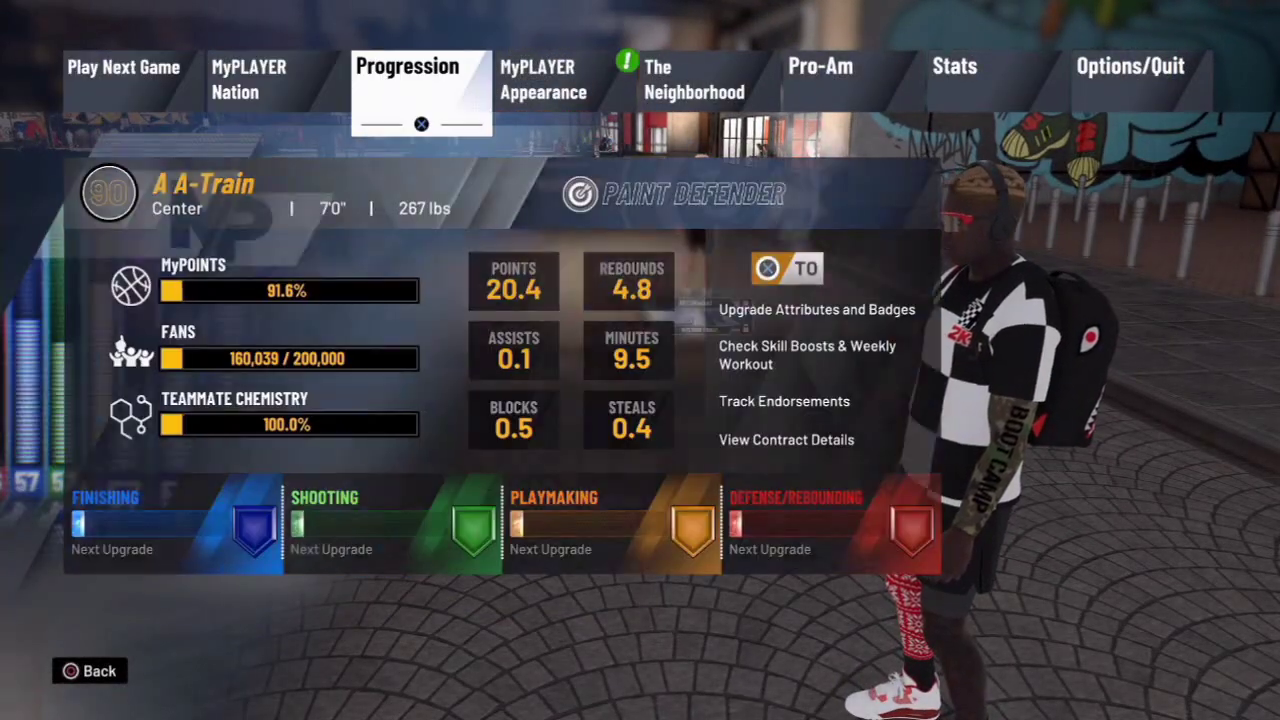
key("Right")
key("Right")
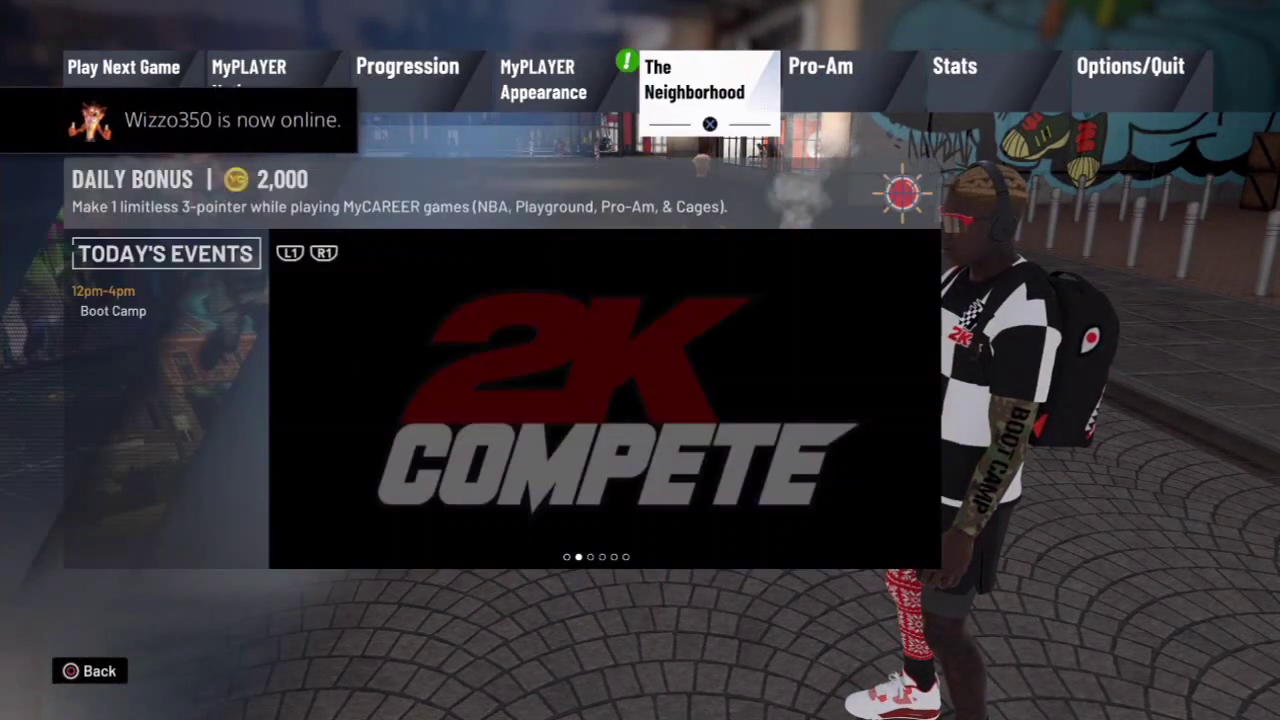
key("Right")
key("Right")
key("Escape")
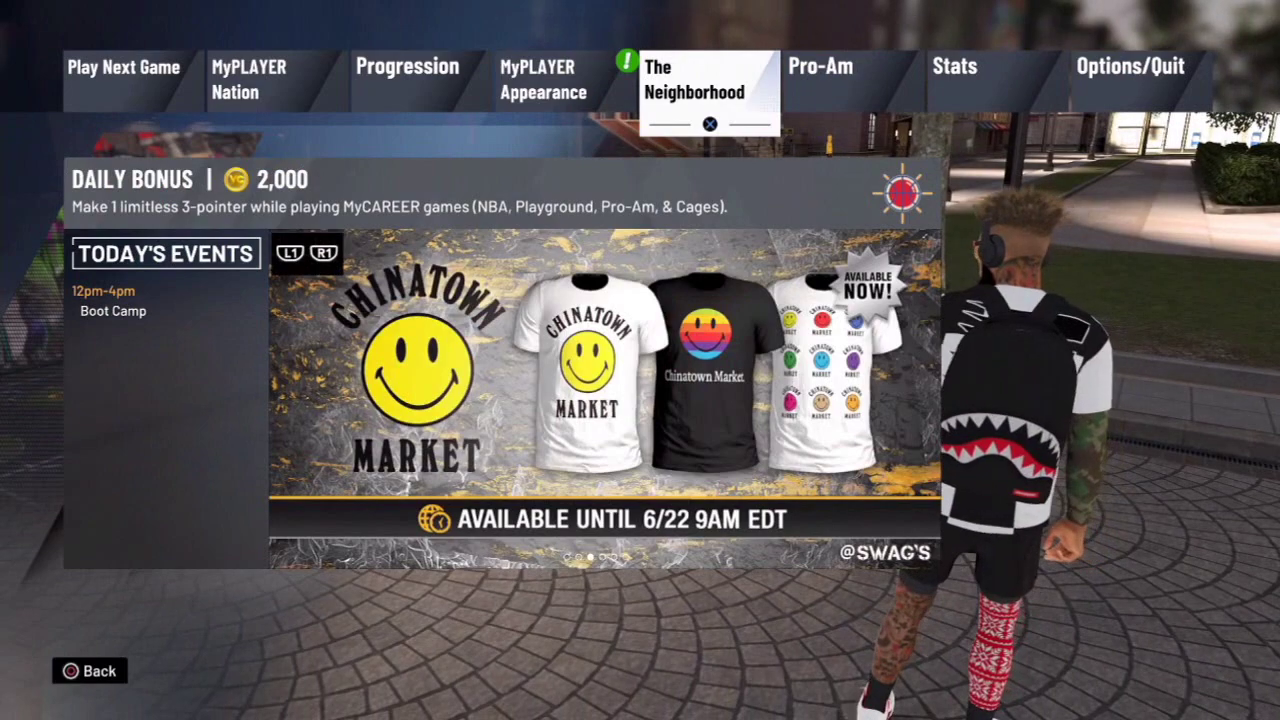
key("Escape")
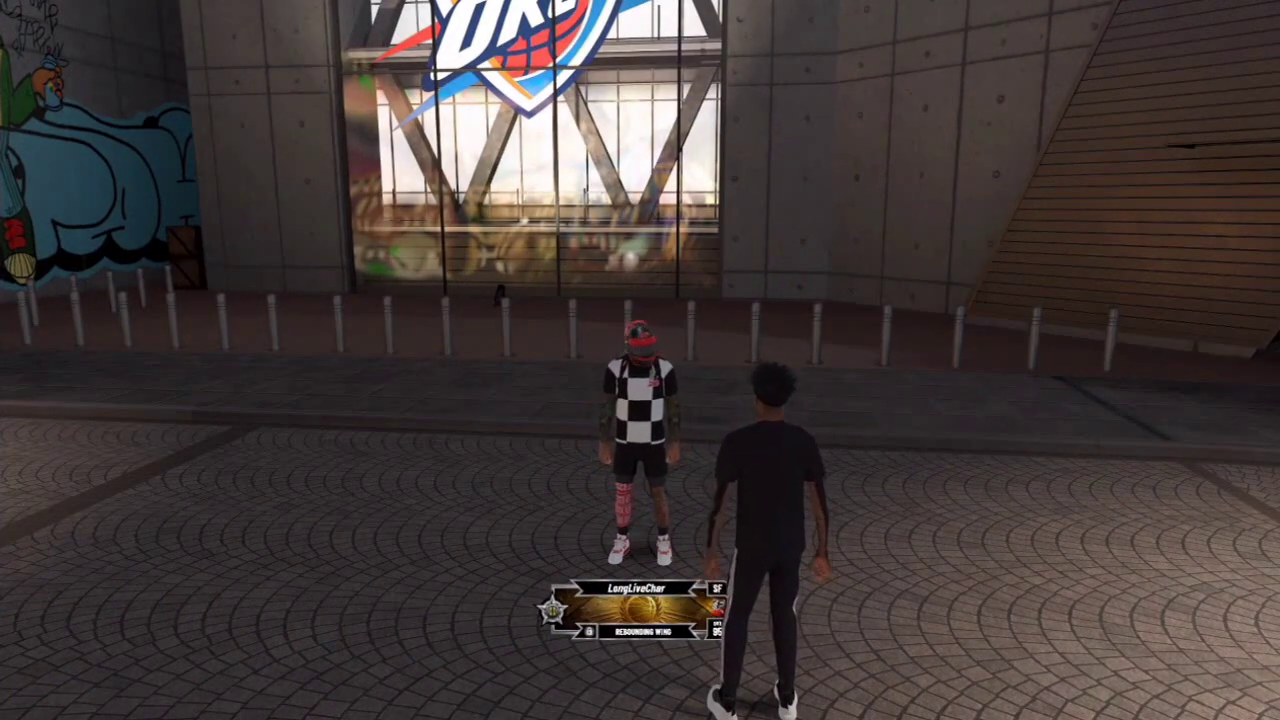
Quit to the main menu and open Features > Settings at 2K Account E-mail Address
key("Escape")
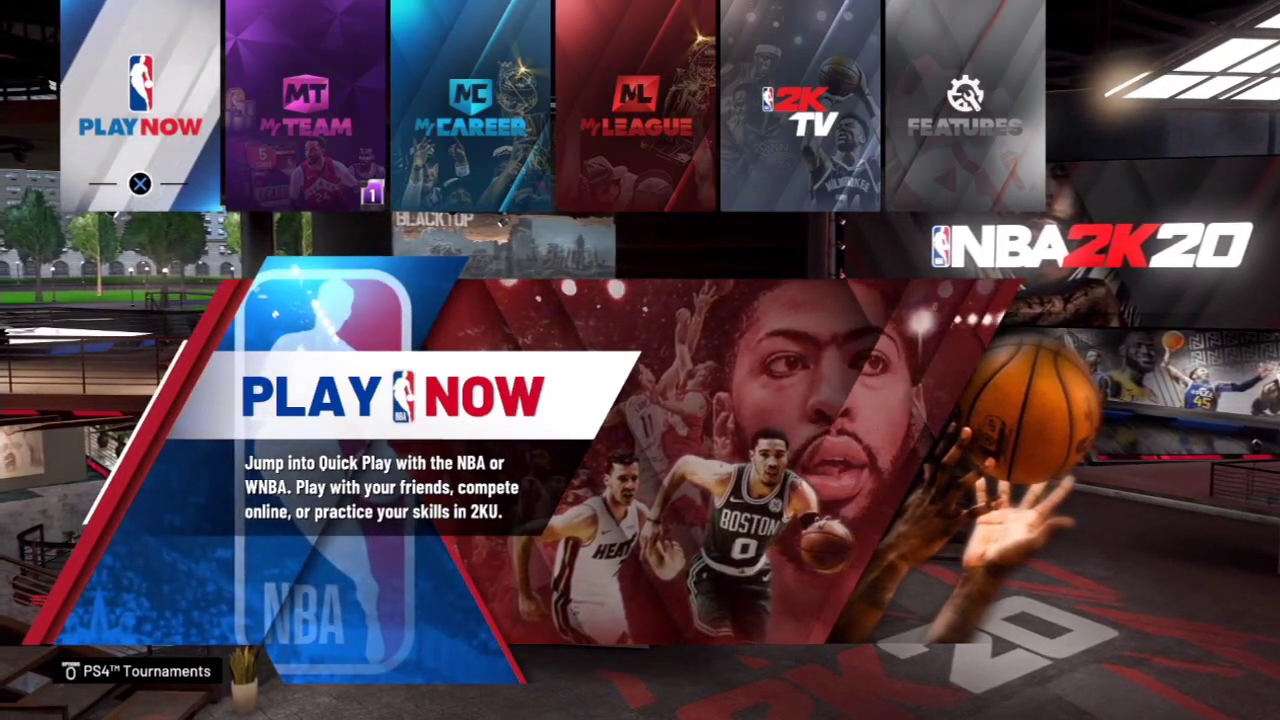
key("Right")
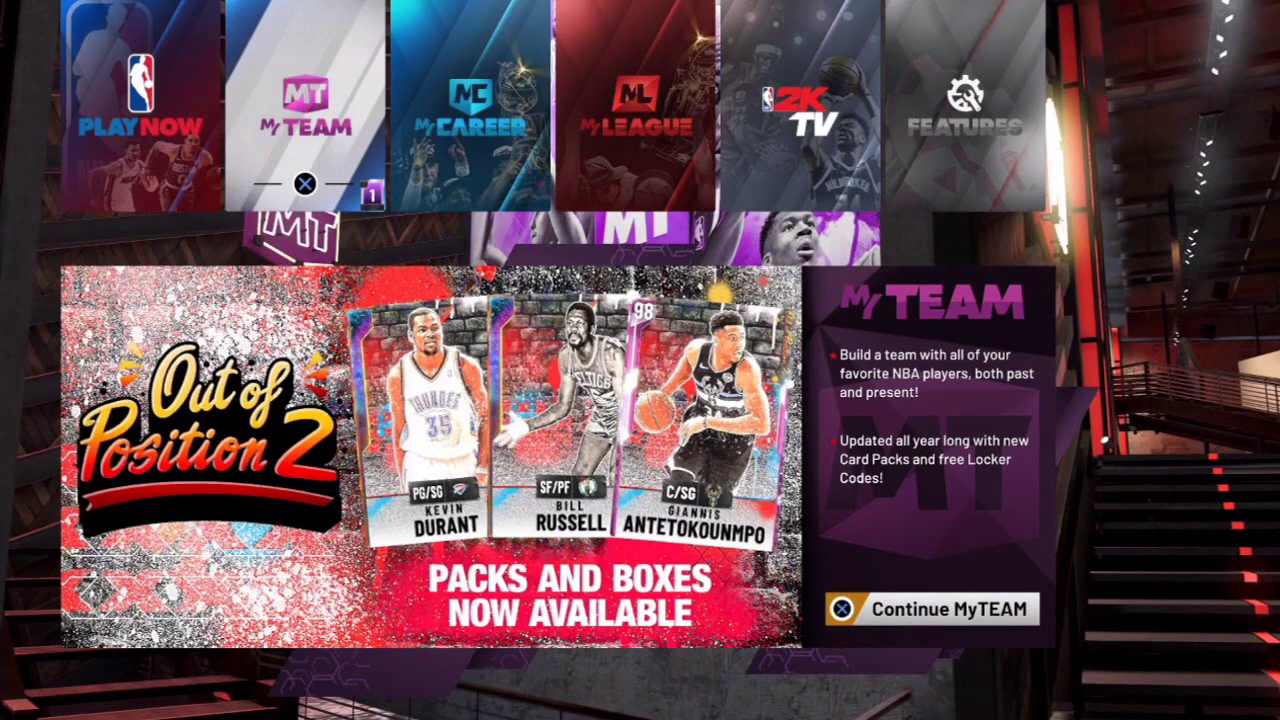
key("Right")
key("Right")
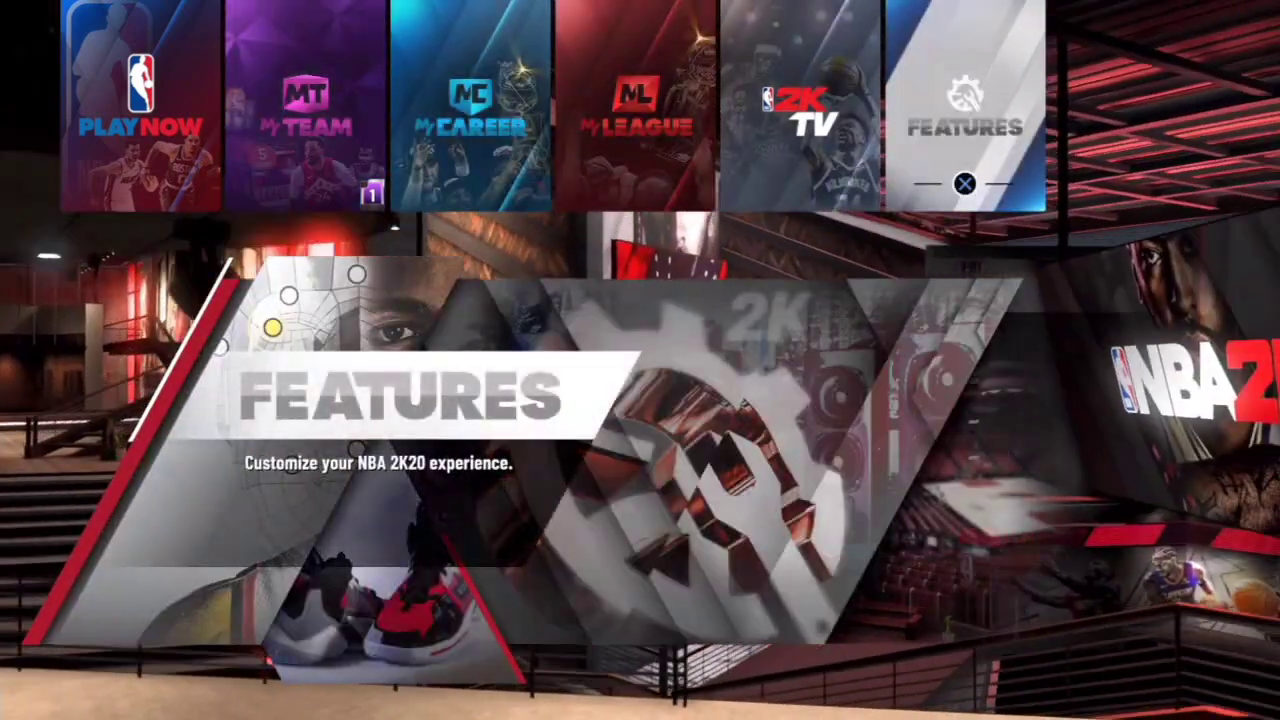
key("Return")
key("Return")
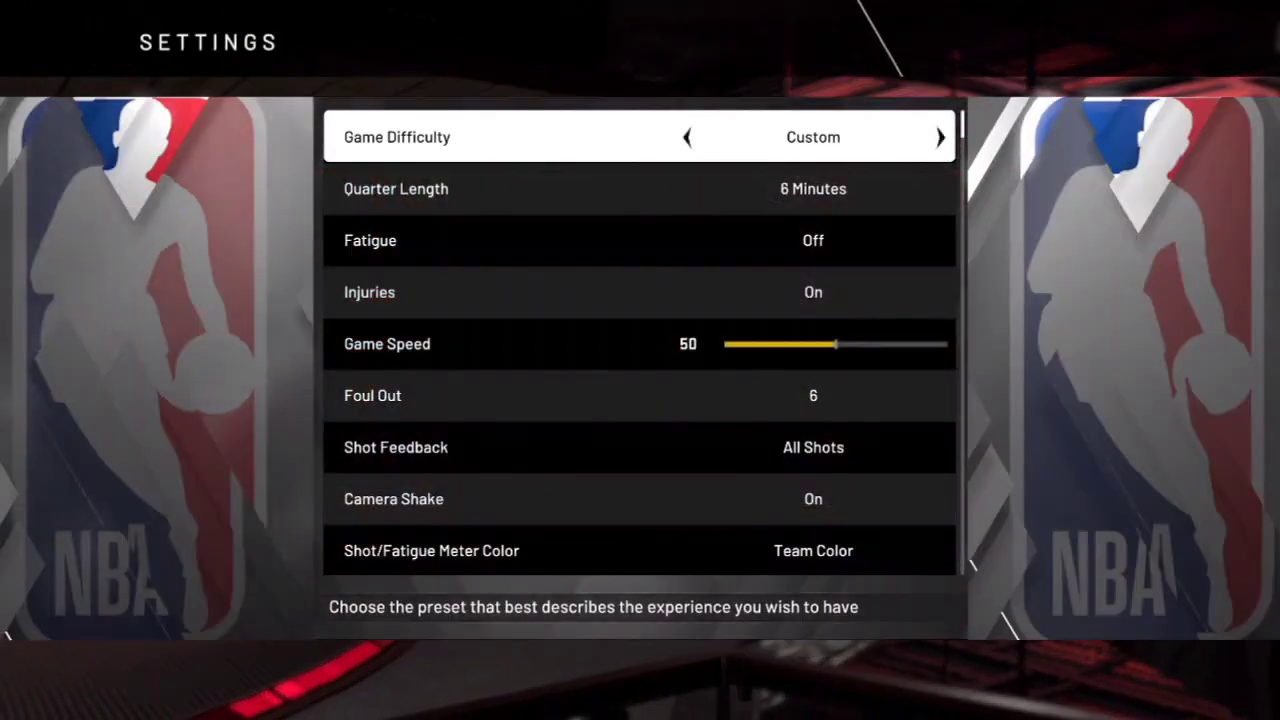
key("Down")
key("Down")
key("Down")
key("Down")
key("Down")
key("Down")
key("Down")
key("Down")
key("Down")
key("Down")
key("Down")
key("Down")
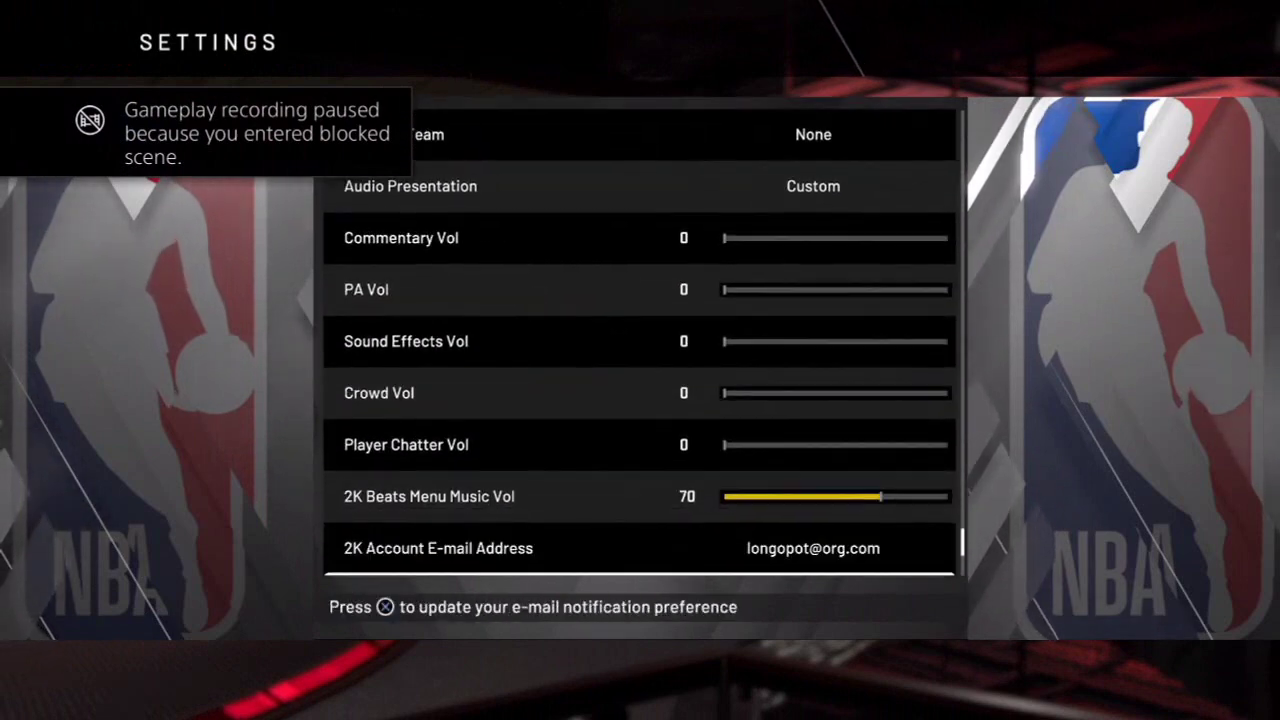
key("Up")
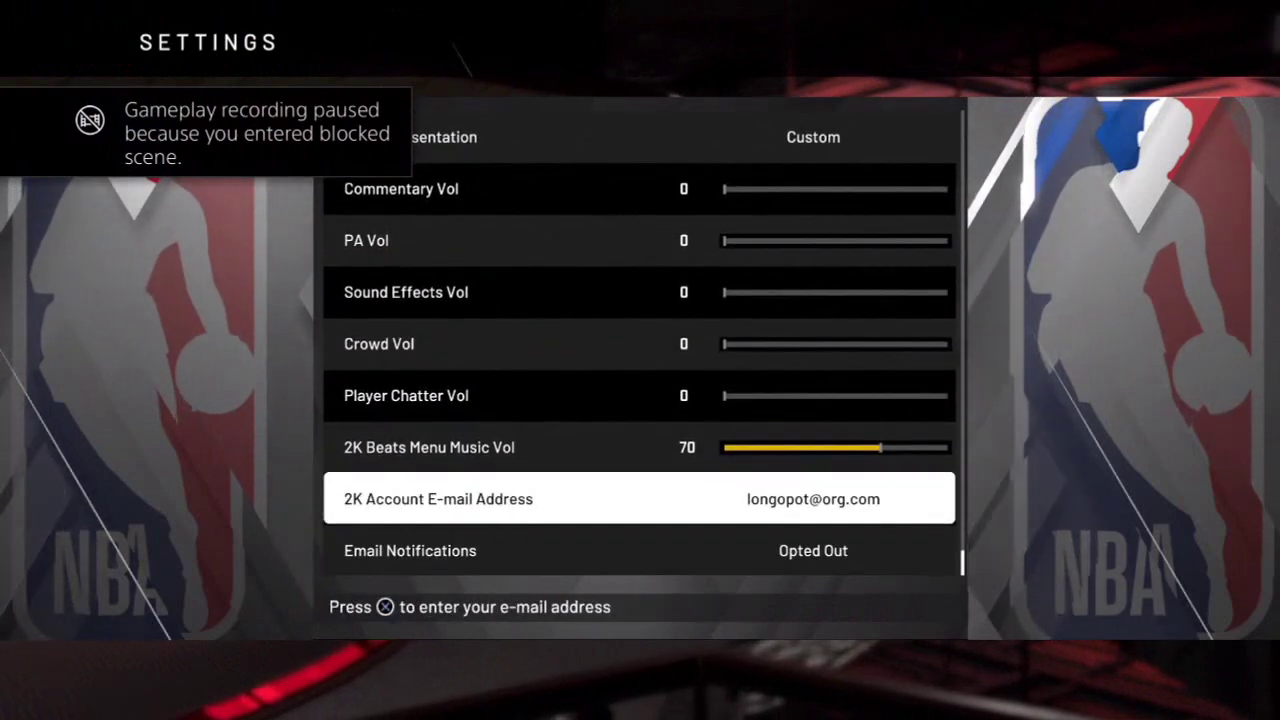
Erase the saved 2K account e-mail and begin a placeholder address on the on-screen keyboard
key("Return")
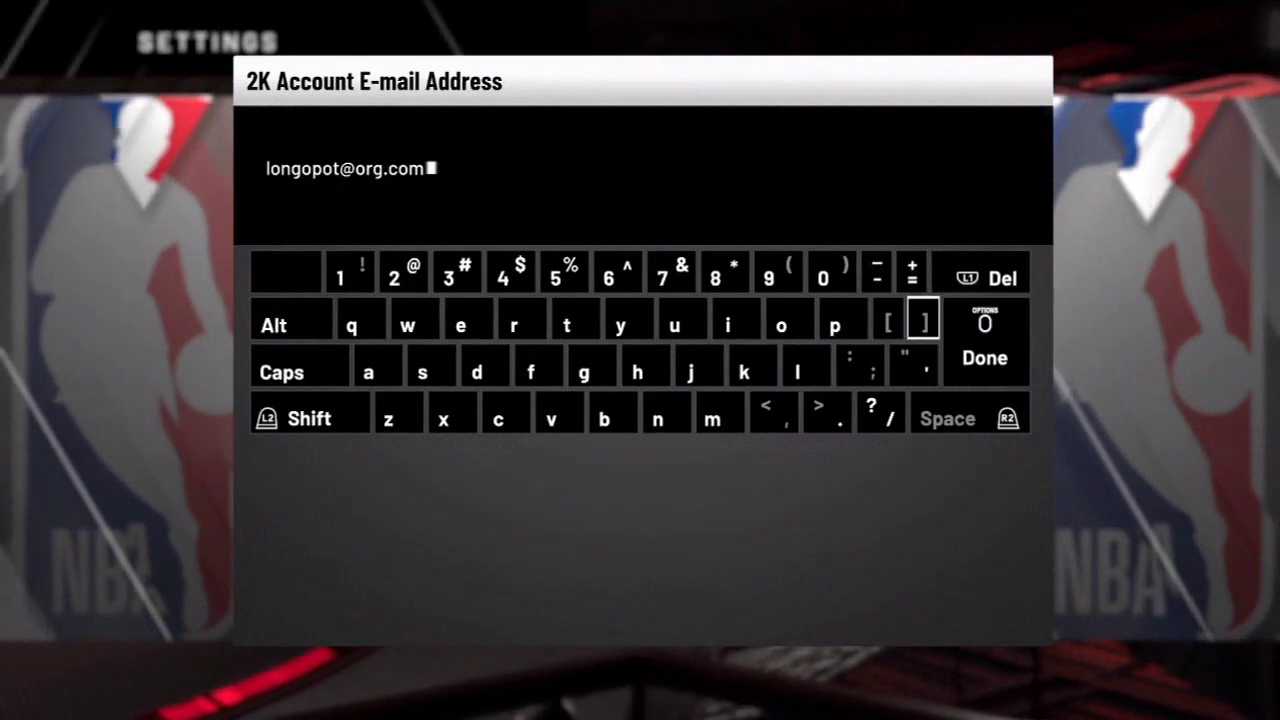
key("BackSpace")
key("BackSpace")
key("BackSpace")
key("BackSpace")
key("BackSpace")
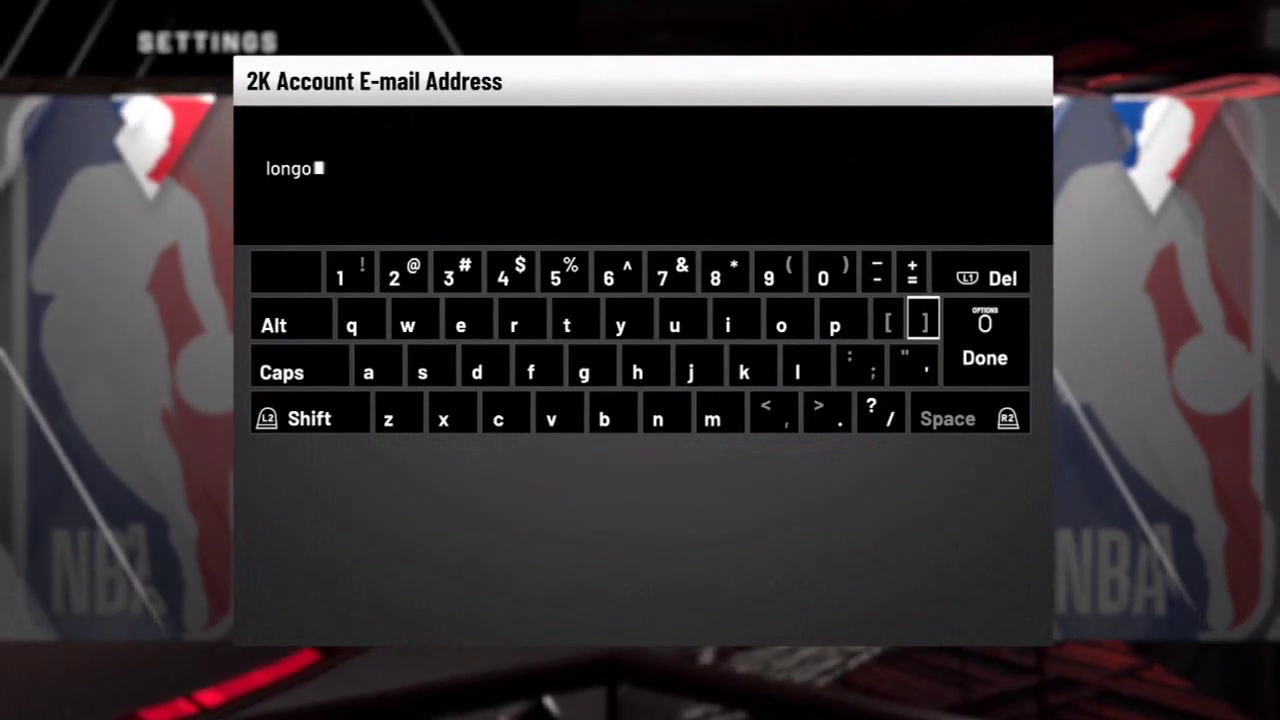
key("Left")
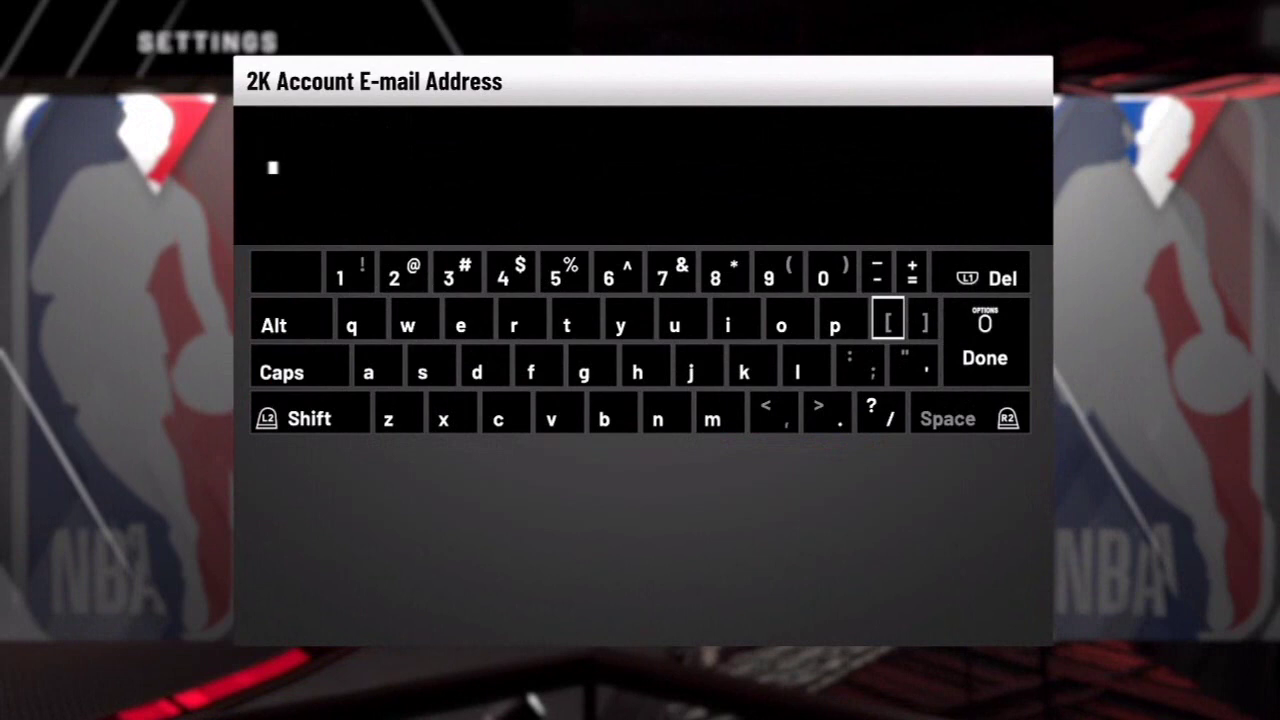
key("Left")
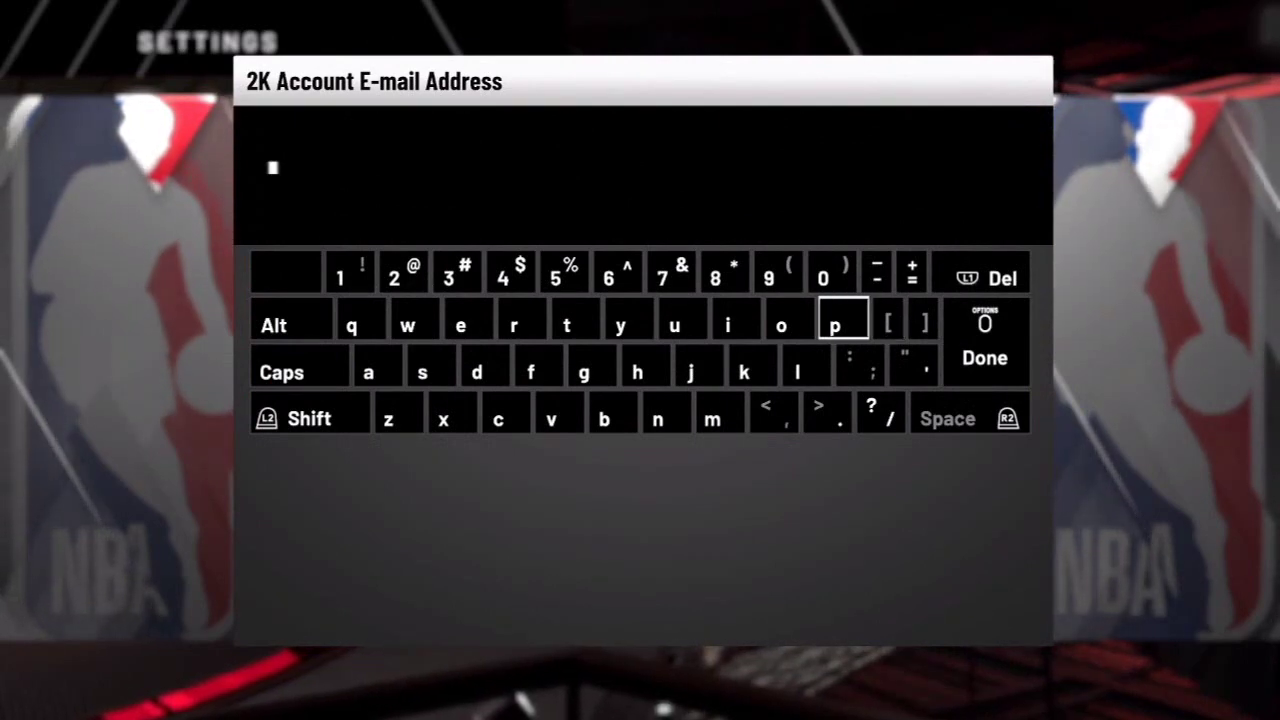
key("Left")
key("Left")
key("Left")
key("Down")
key("Right")
key("Left")
type("ghh")
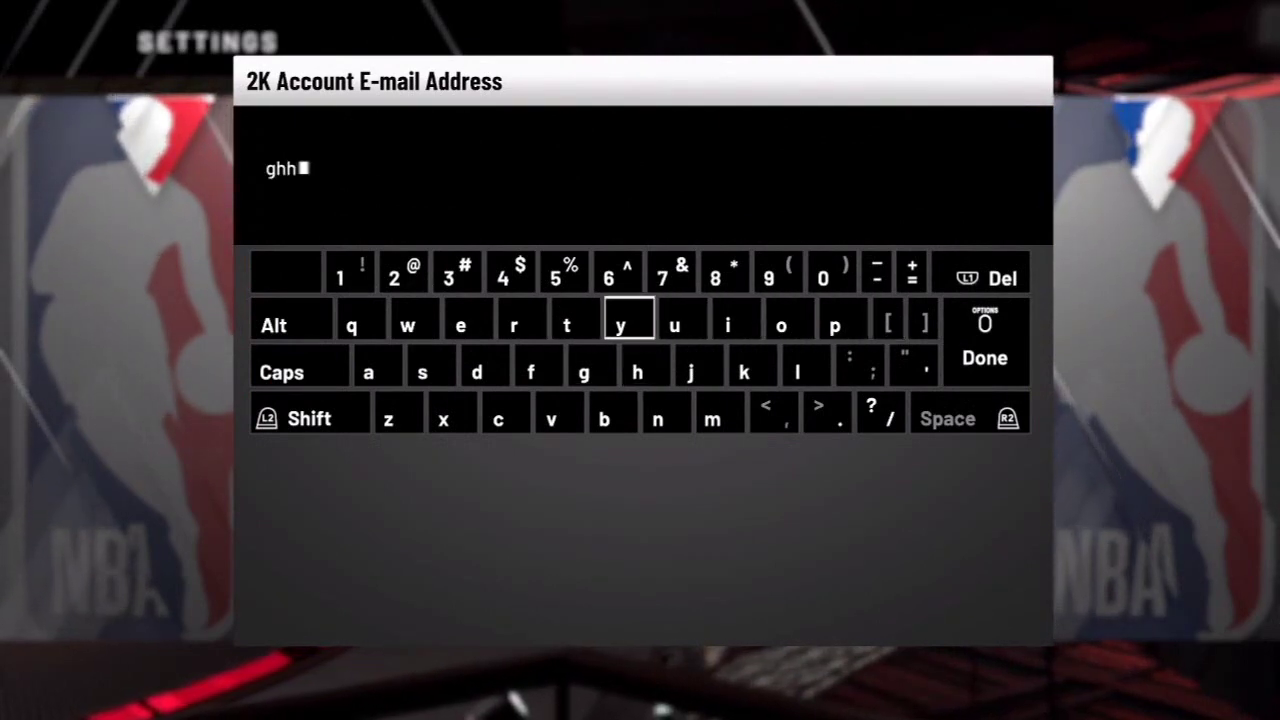
type("uio")
Continue the placeholder address, switching character sets to add the @ sign and a dot
key("Right")
type("p")
key("Down")
key("Left")
key("Left")
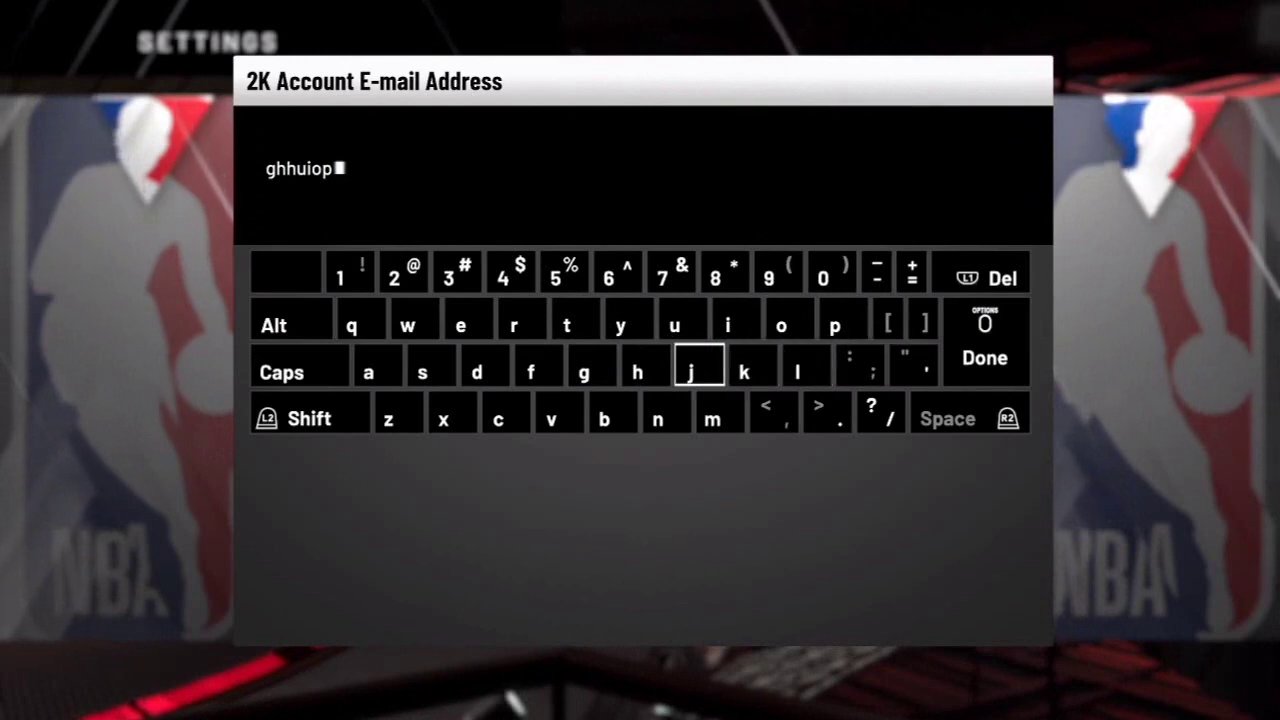
key("Right")
key("Right")
key("Left")
key("Up")
key("Caps_Lock")
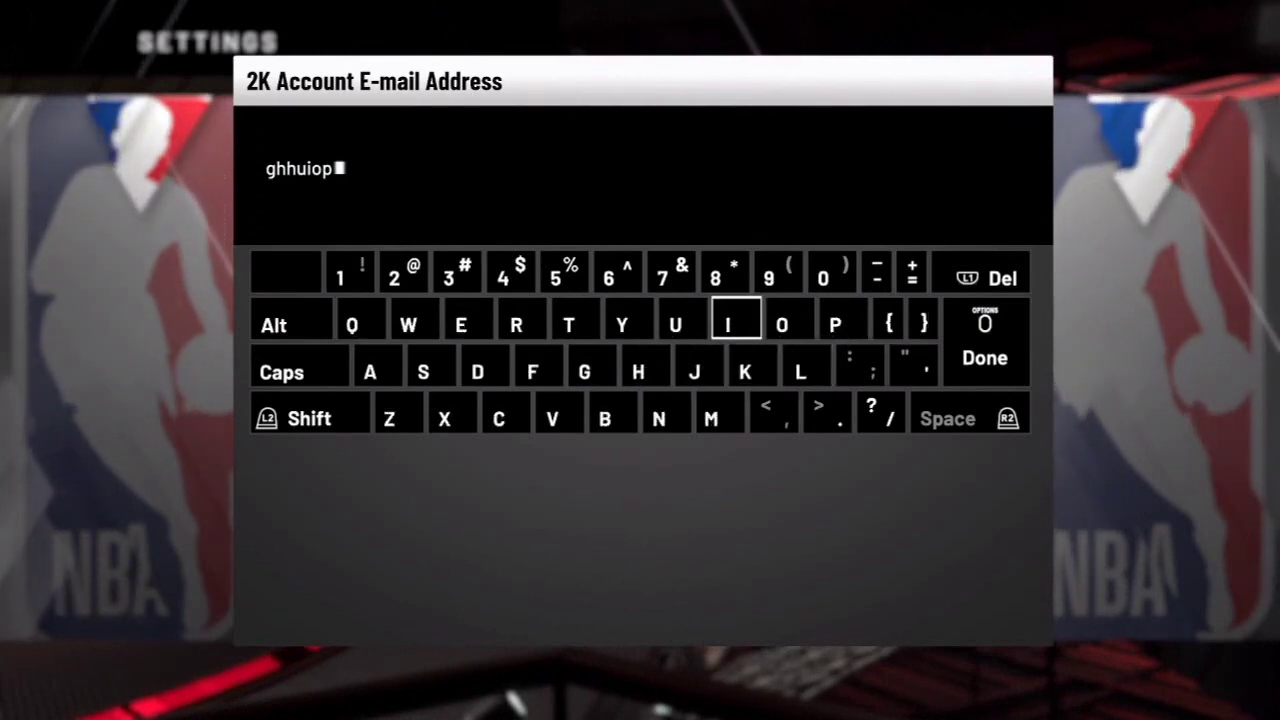
key("Left")
key("Left")
key("Left")
key("Left")
key("Left")
key("Up")
key("Left")
type("@")
key("Down")
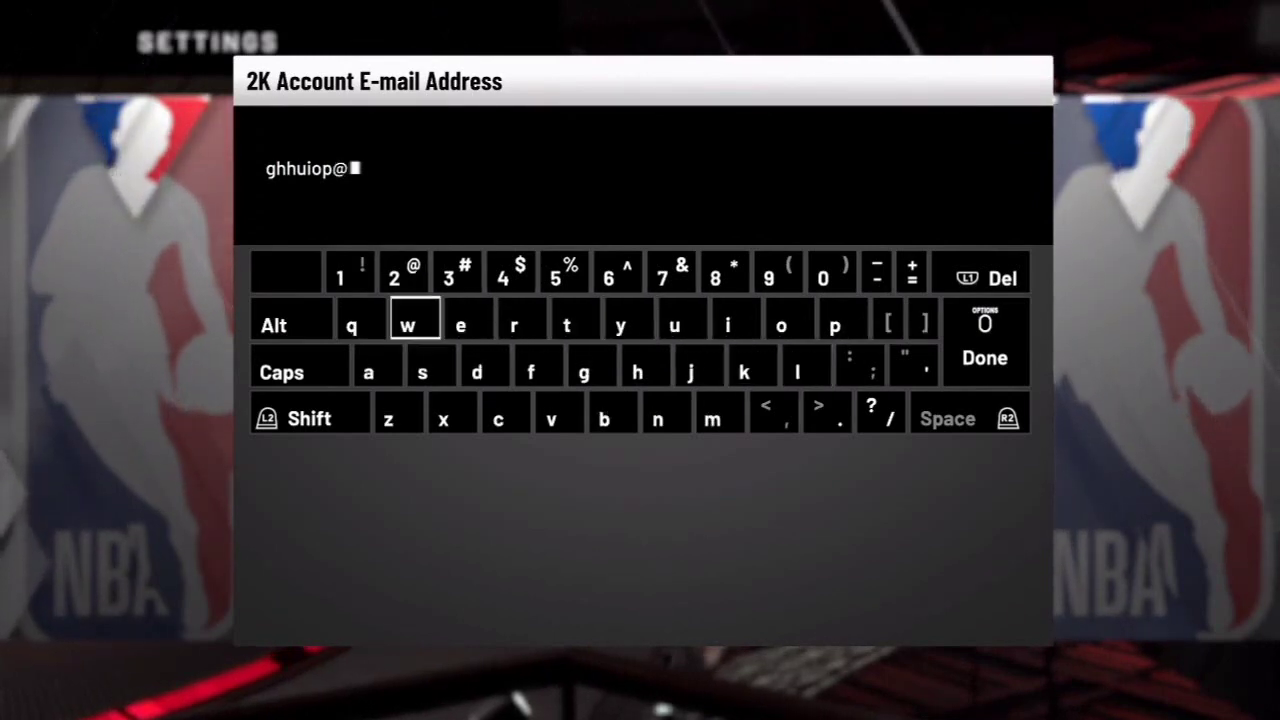
key("Right")
key("Right")
key("Right")
key("Right")
key("Right")
key("Down")
key("Right")
key("Down")
Complete the address's domain ending and submit it, getting the 2KSports server-unavailable notice
key("Right")
type(".")
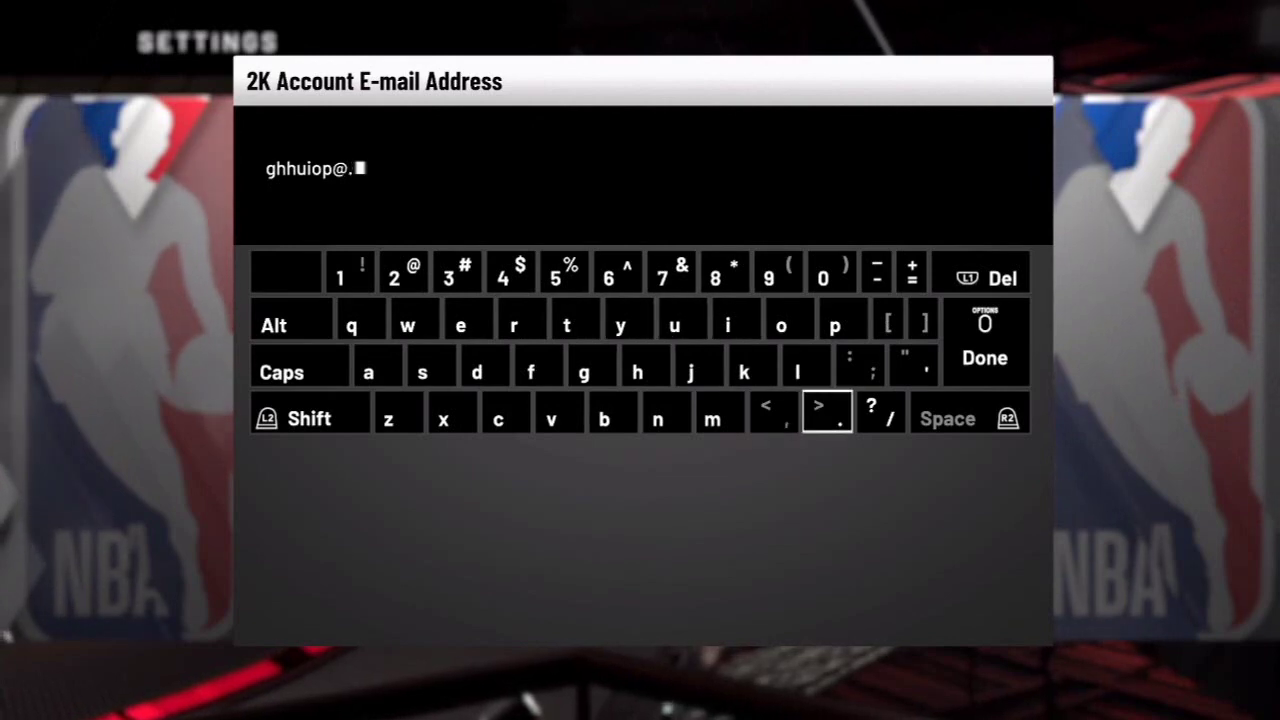
key("Up")
key("Left")
key("Up")
key("Right")
type("o")
key("Left")
key("Left")
key("Left")
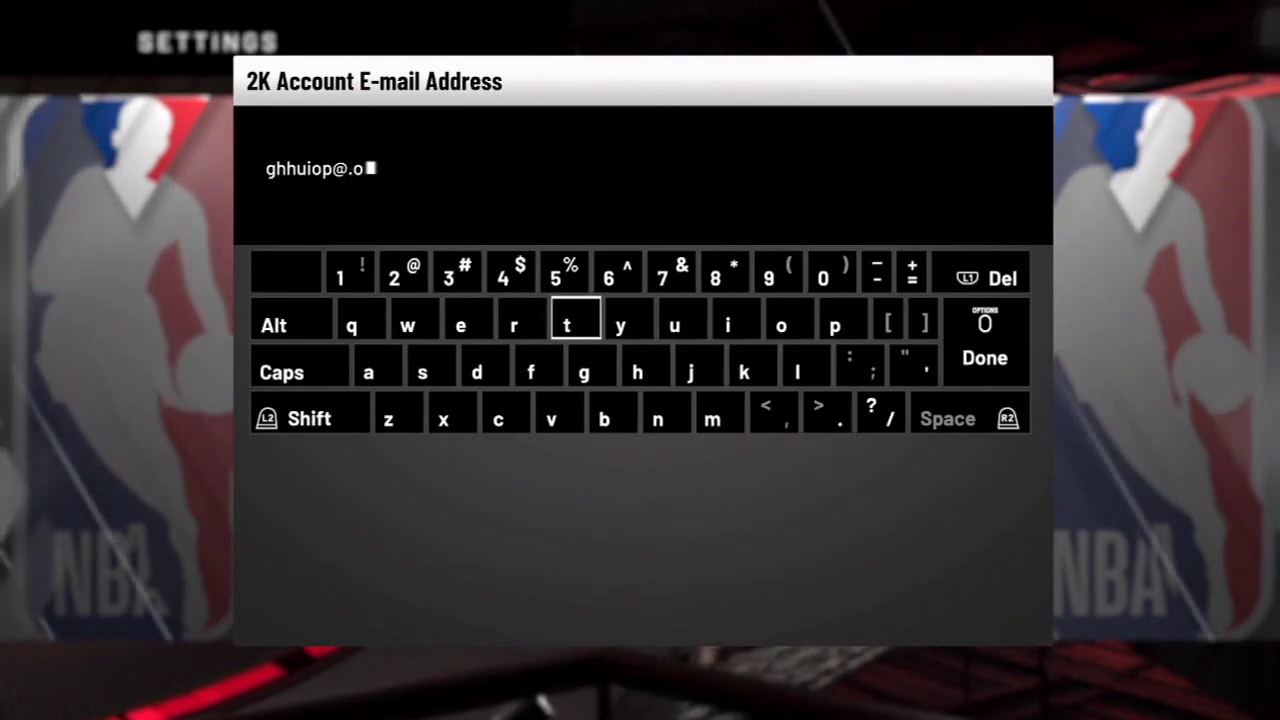
type("r")
key("Down")
key("Right")
type("g")
key("Return")
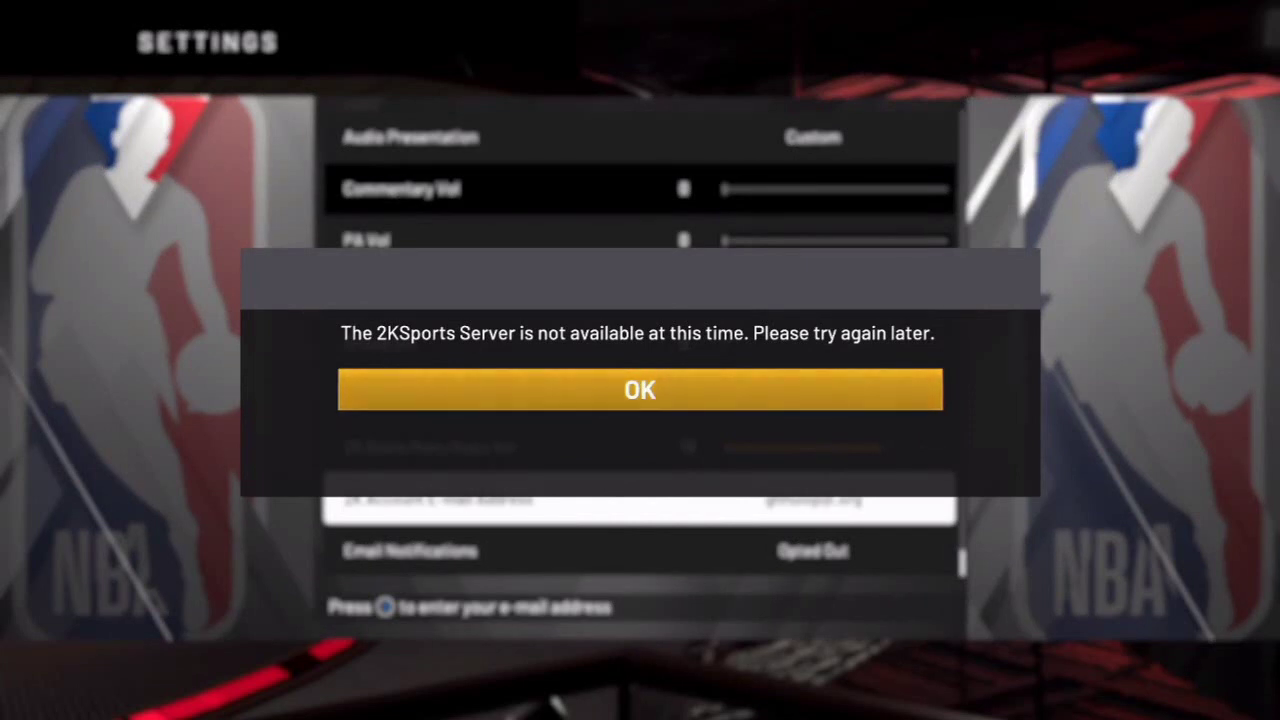
Dismiss the server-unavailable error, exit Settings and browse the main menu modes
key("Return")
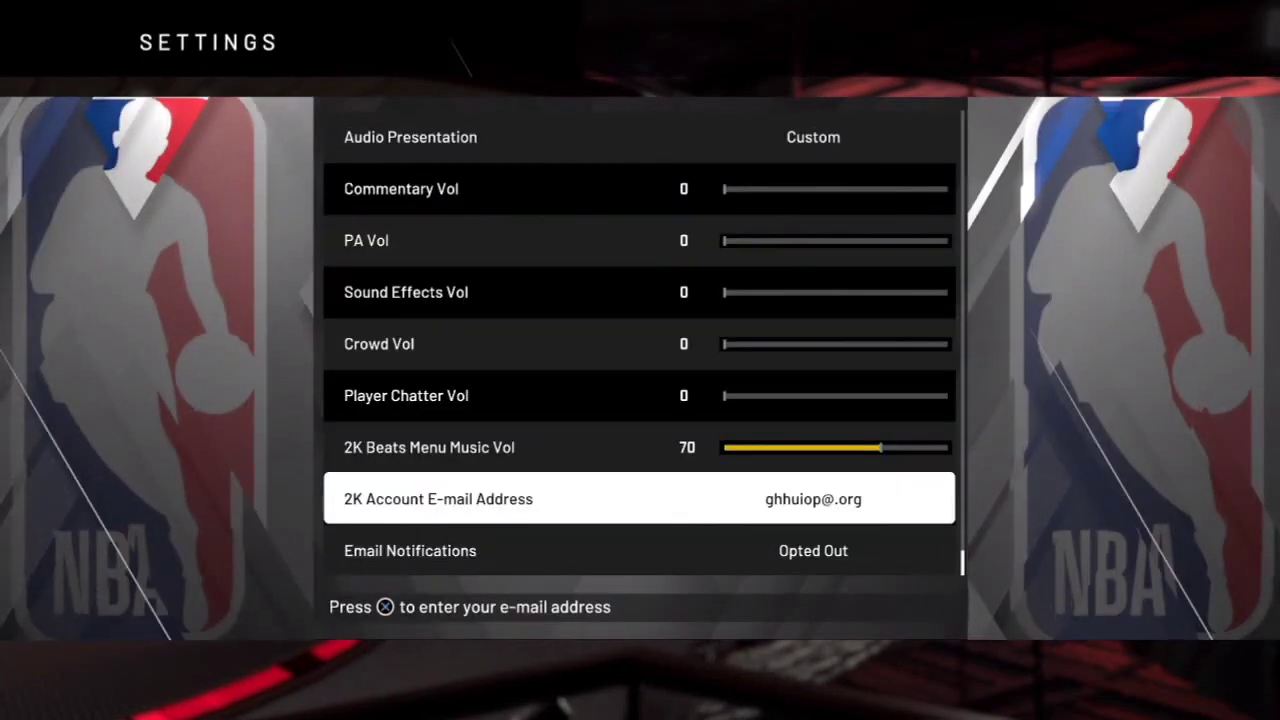
key("Escape")
key("Right")
key("Right")
key("Right")
key("Right")
key("Right")
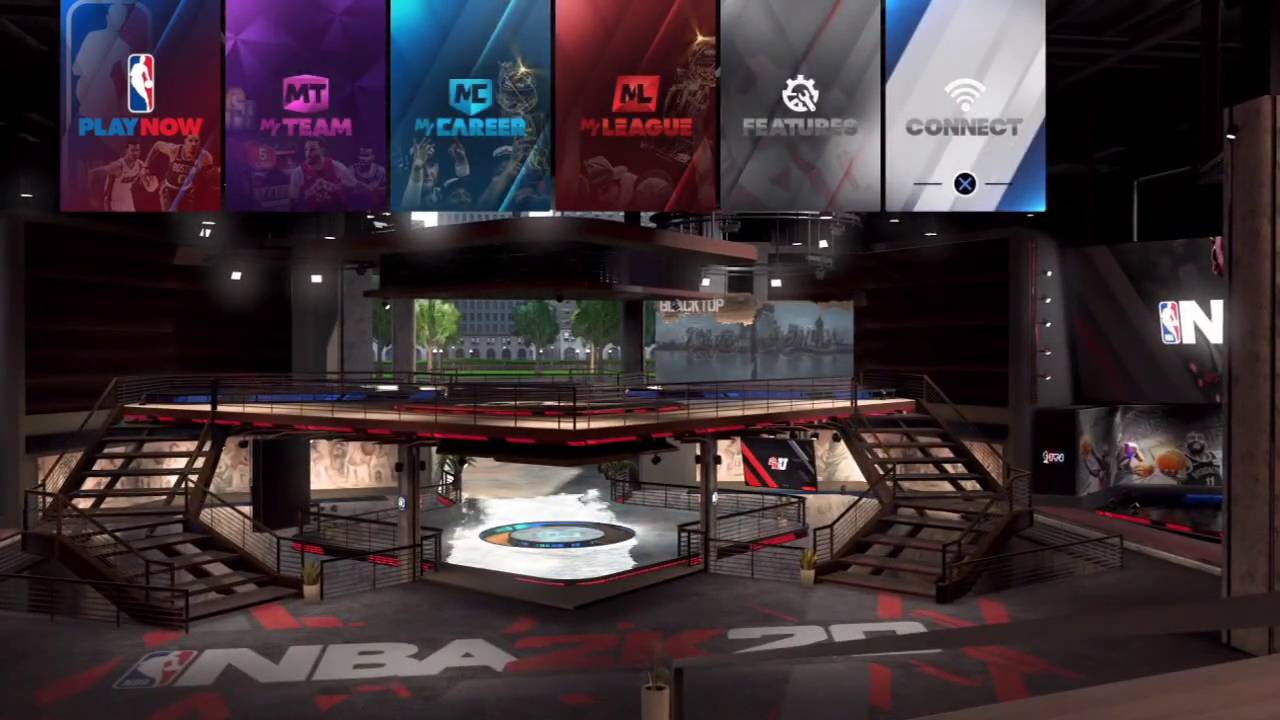
Close NBA 2K20 from the PS4 Quick Menu
key("super")
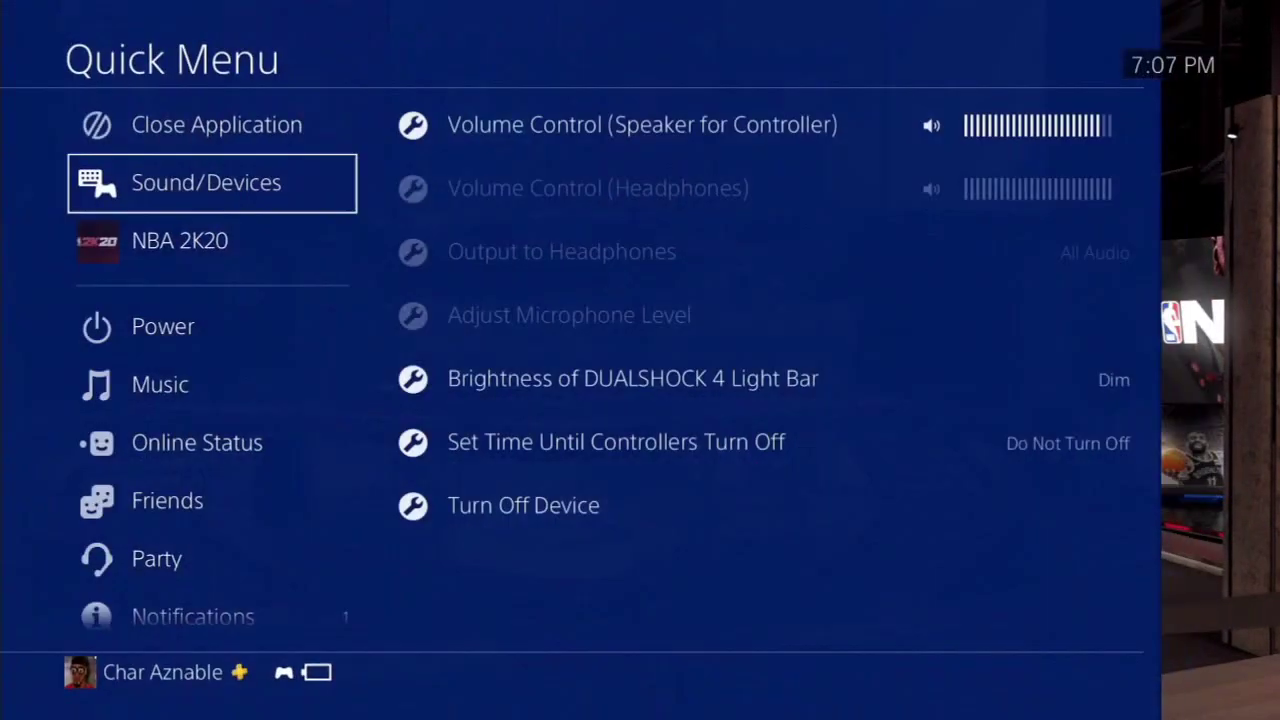
key("Up")
key("Return")
key("Return")
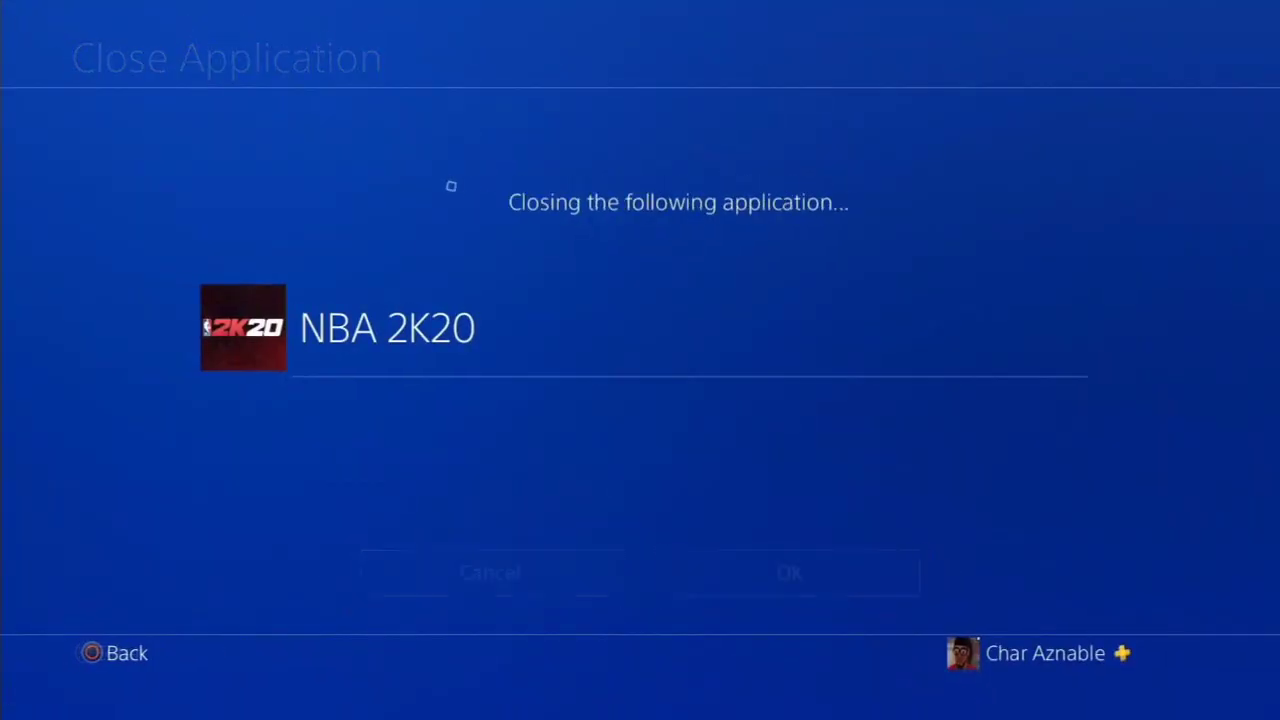
key("Up")
Open the console's Settings > Application Saved Data Management
key("Right")
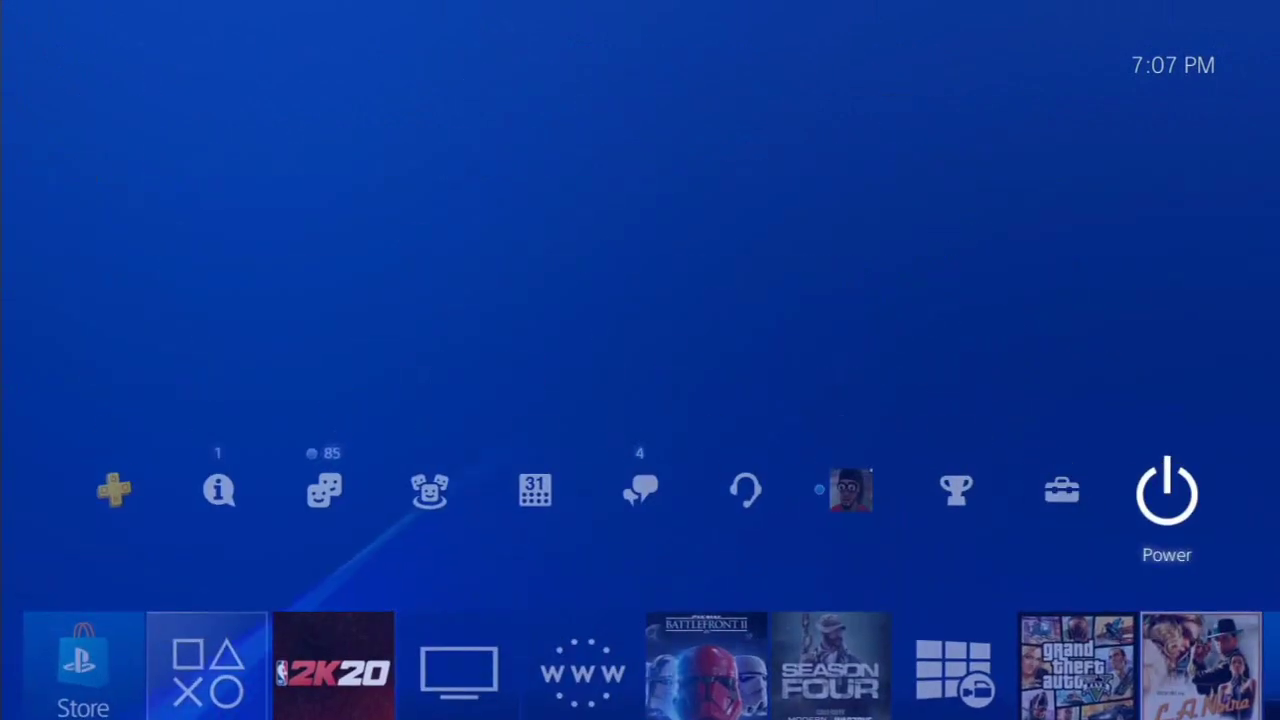
key("Left")
key("Return")
key("Down")
key("Down")
key("Down")
key("Down")
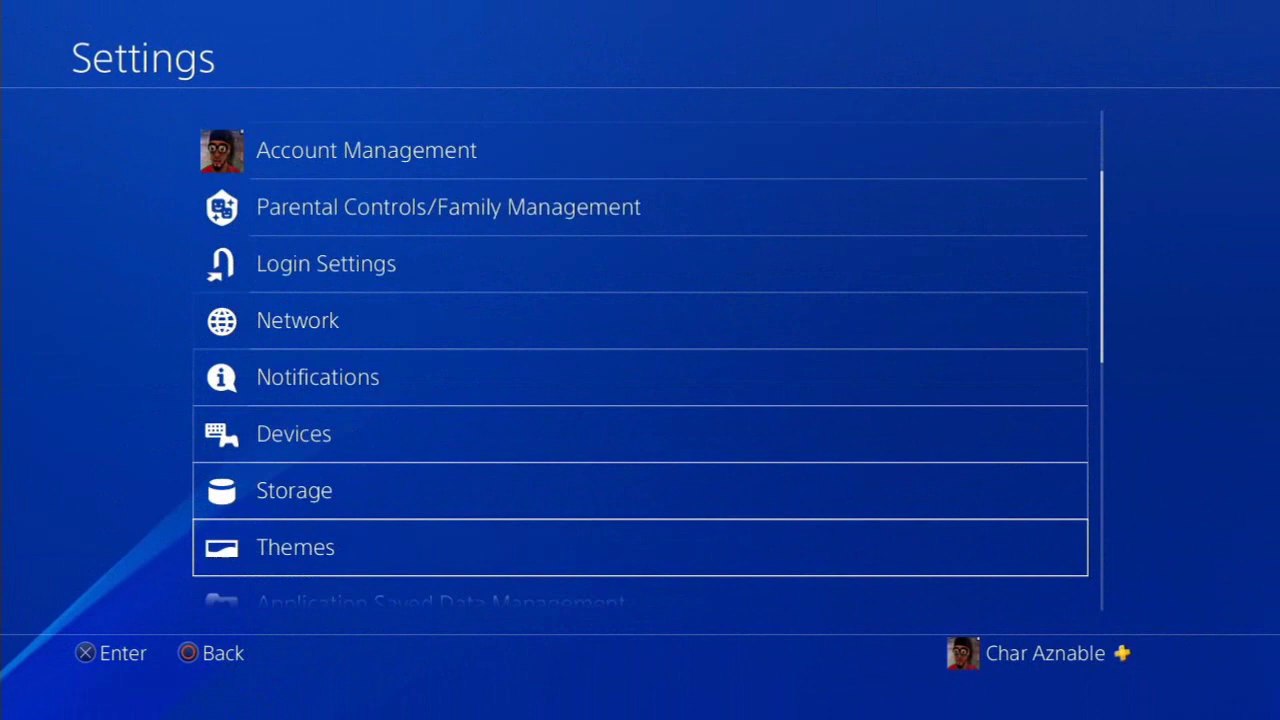
key("Down")
key("Return")
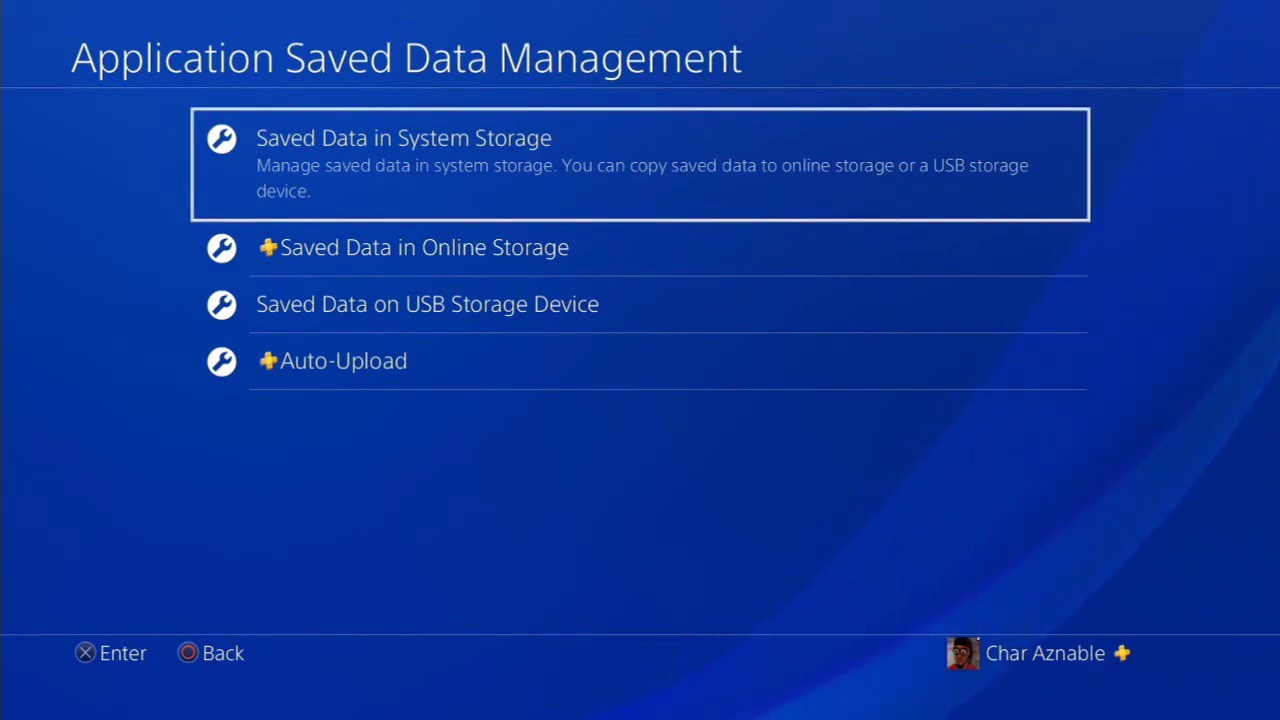
Go to Saved Data in System Storage > Copy to USB Storage Device > NBA 2K20 and check UserData
key("Down")
key("Up")
key("Return")
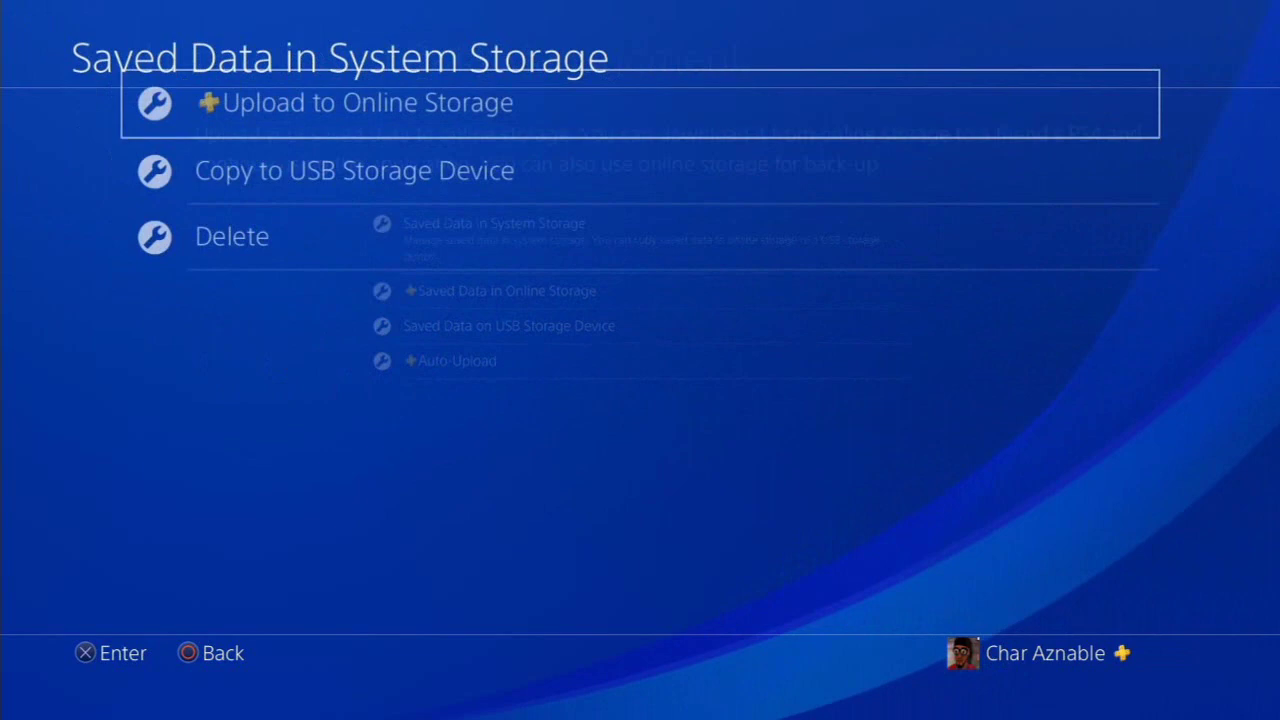
key("Down")
key("Return")
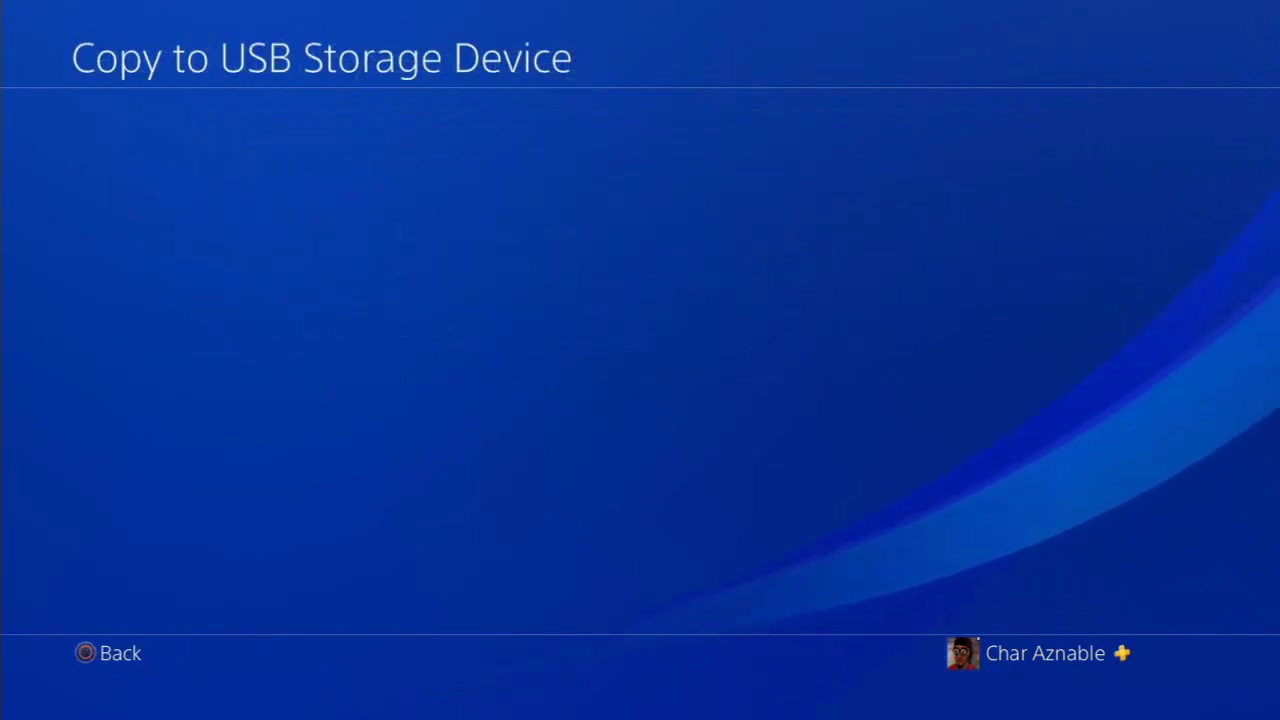
key("Return")
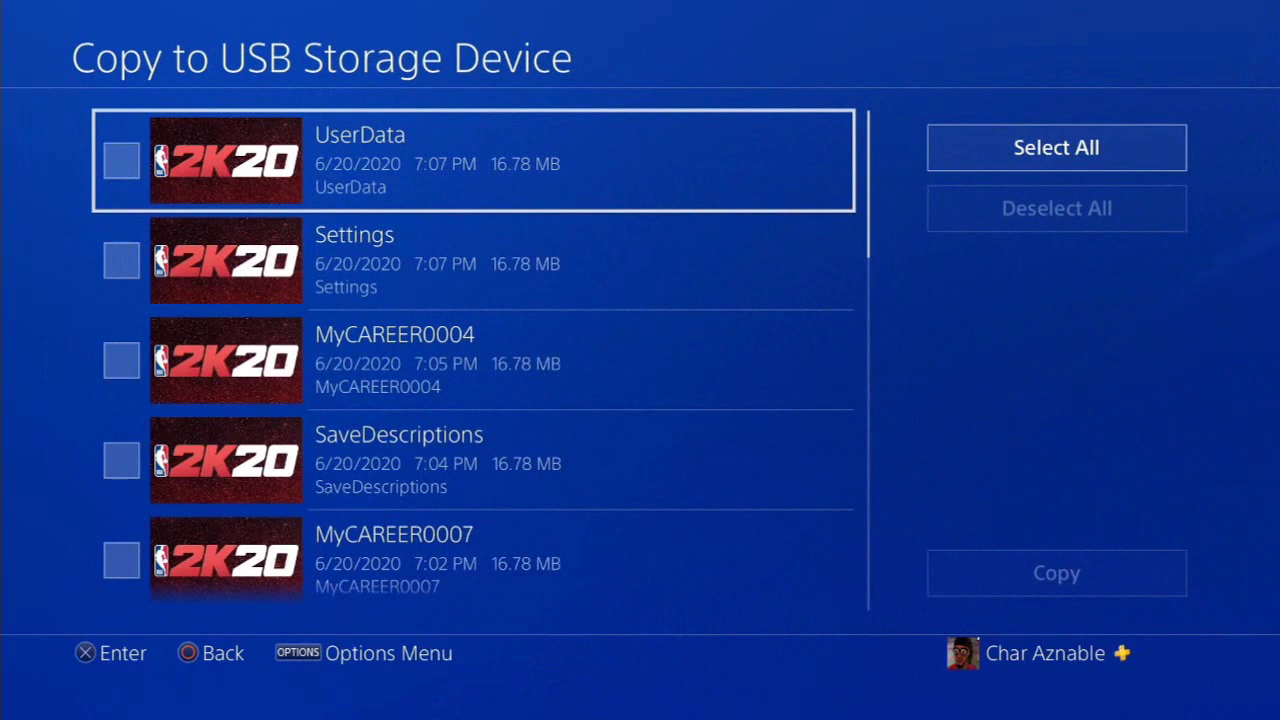
key("Return")
key("Right")
key("Left")
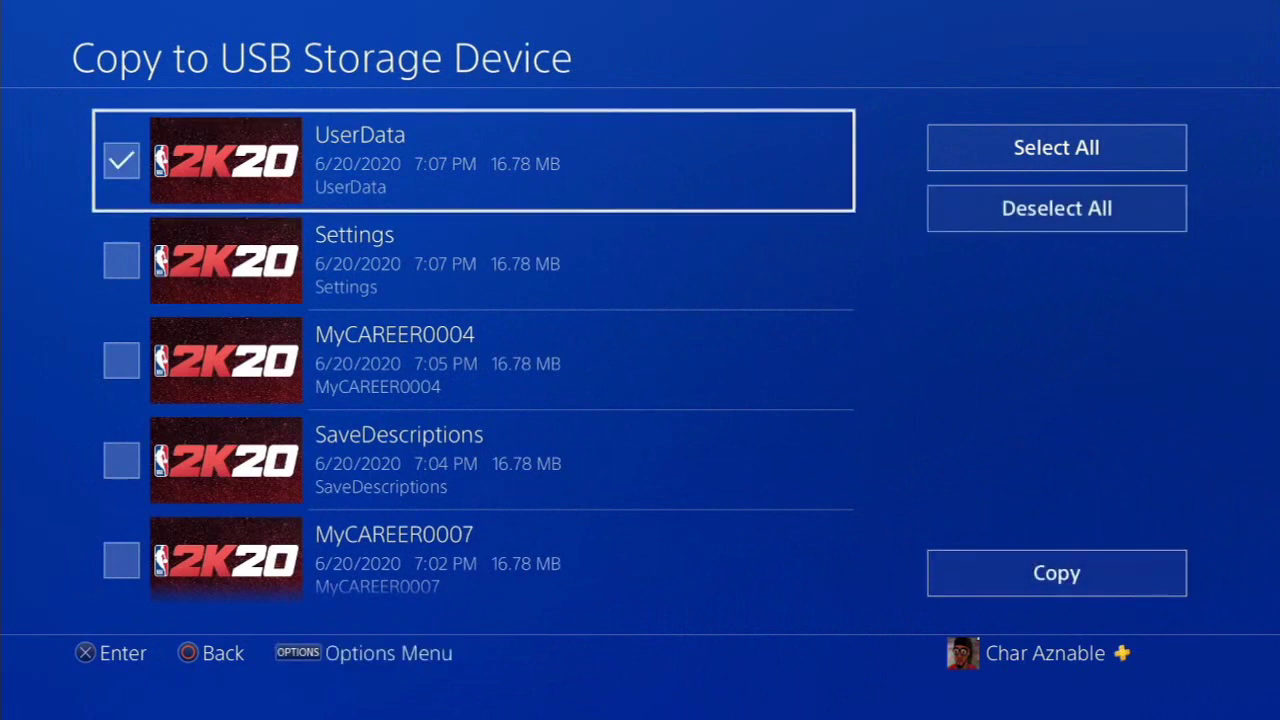
key("Down")
key("Down")
key("Down")
key("Down")
key("Down")
key("Down")
key("Down")
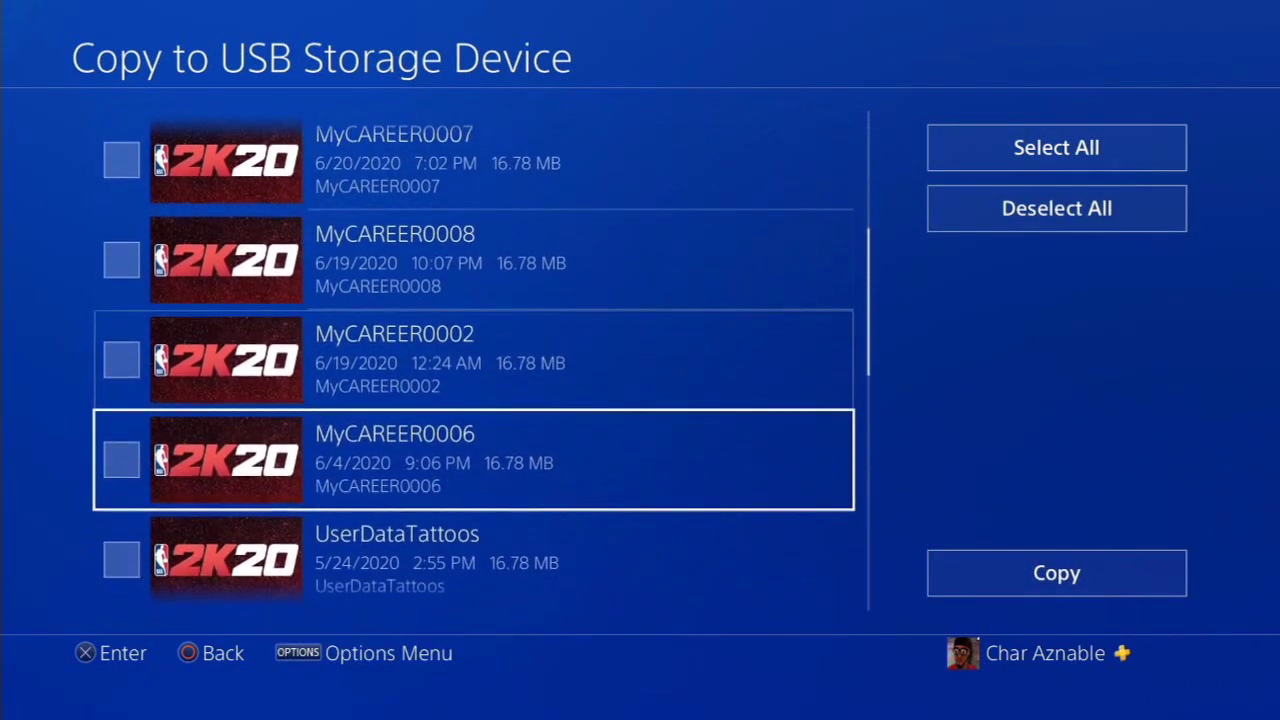
key("Up")
key("Up")
key("Up")
key("Up")
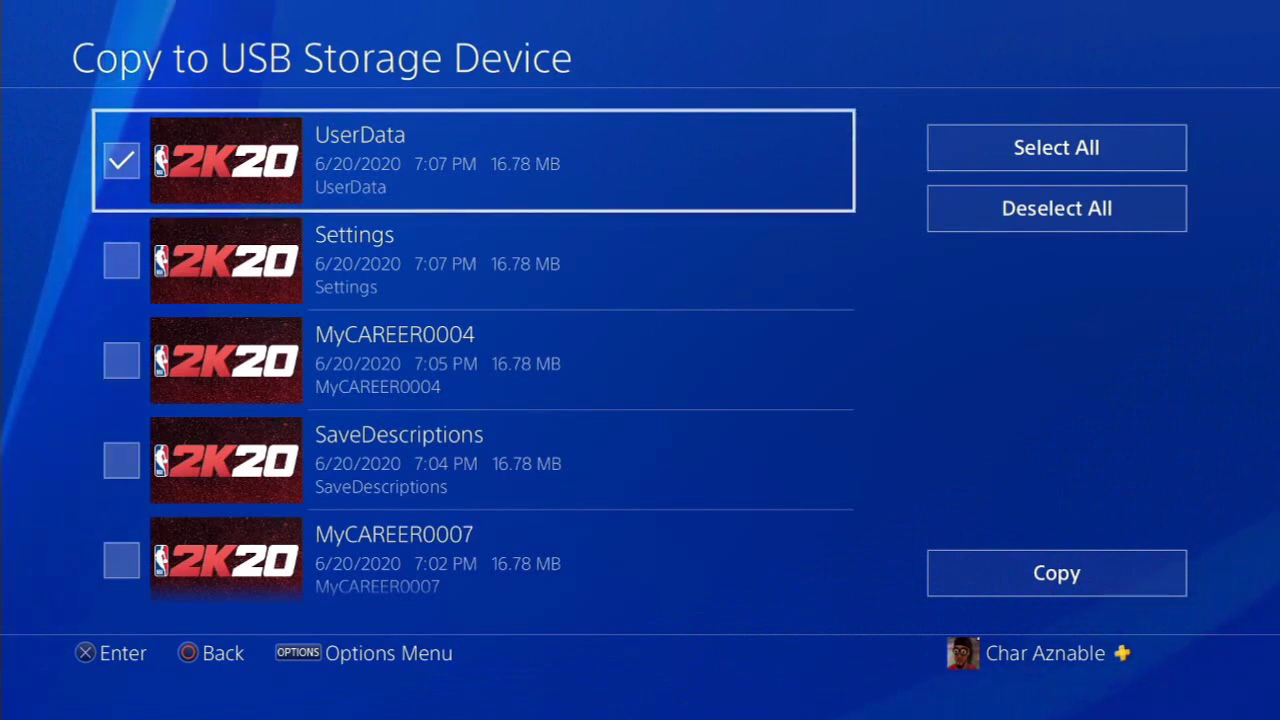
Copy the checked UserData save to USB, confirm overwriting, and back out to Settings
key("Right")
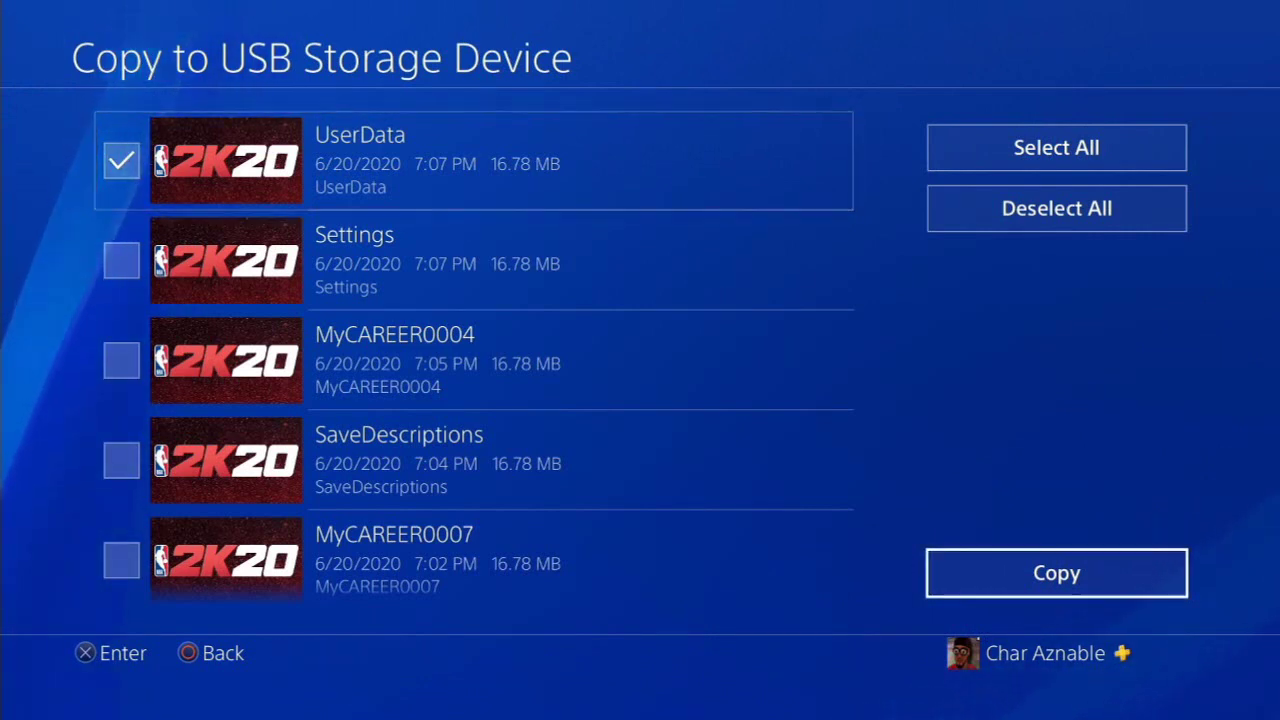
key("Return")
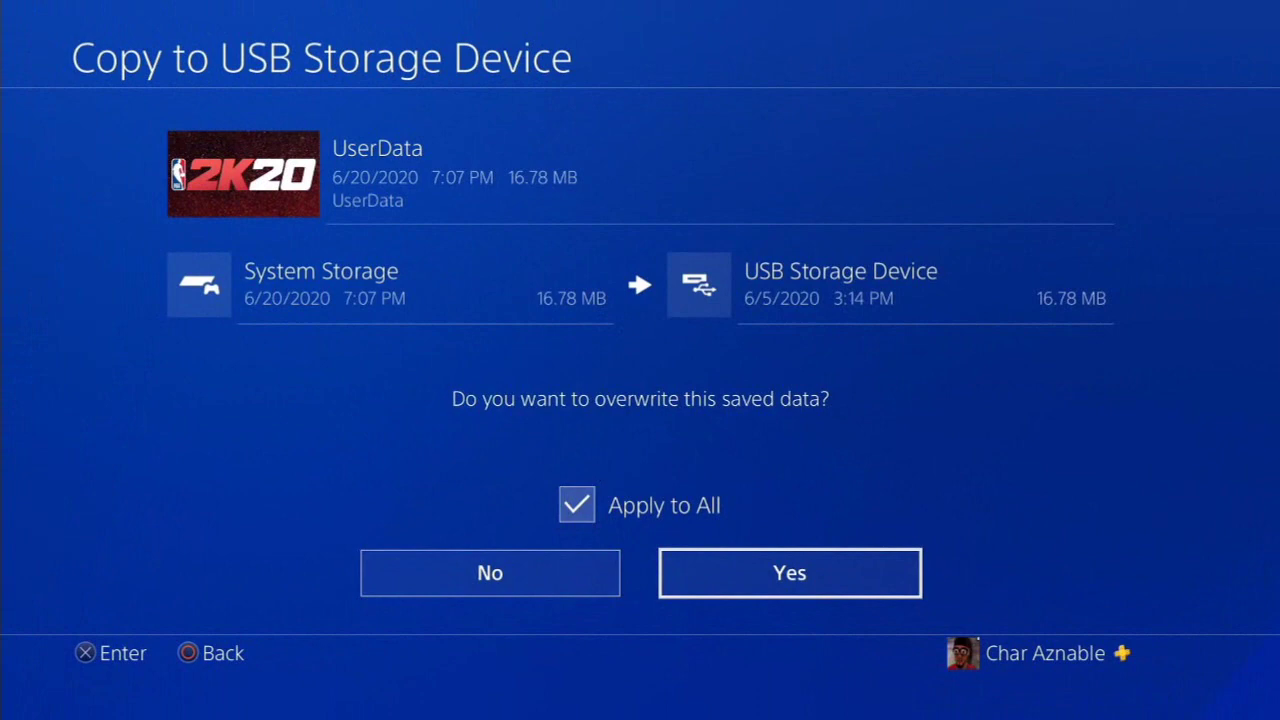
key("Return")
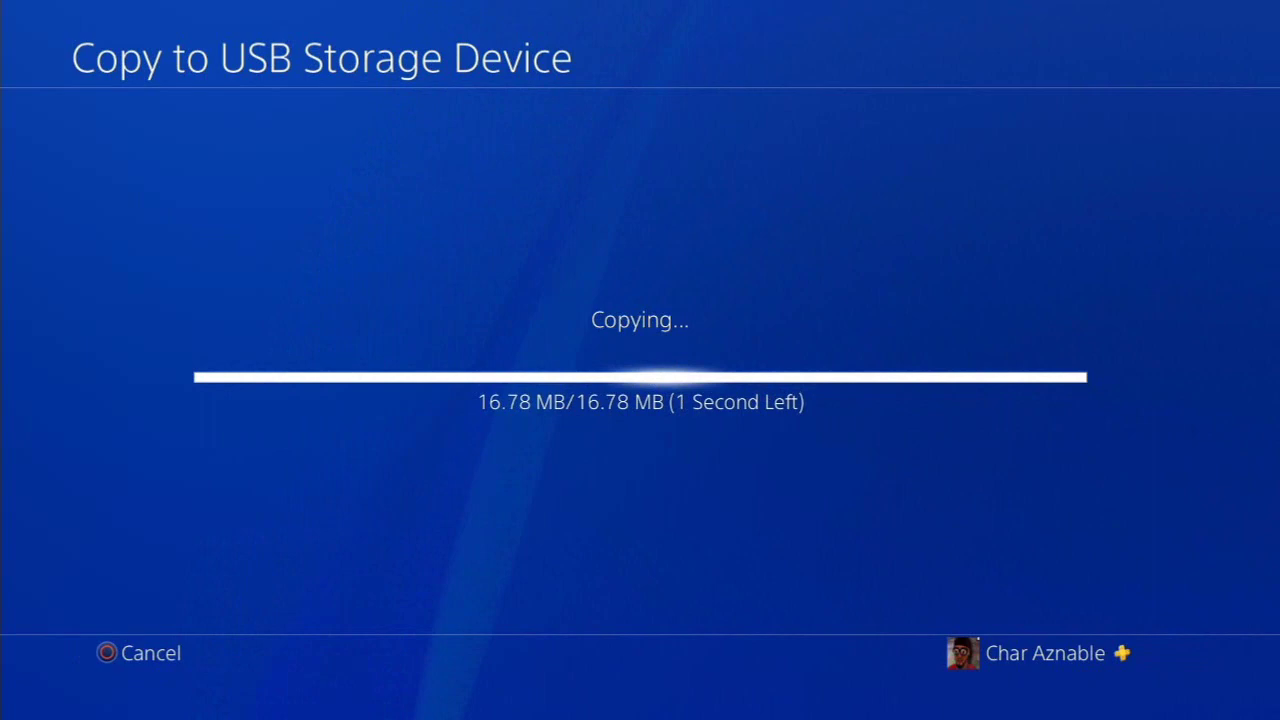
key("Escape")
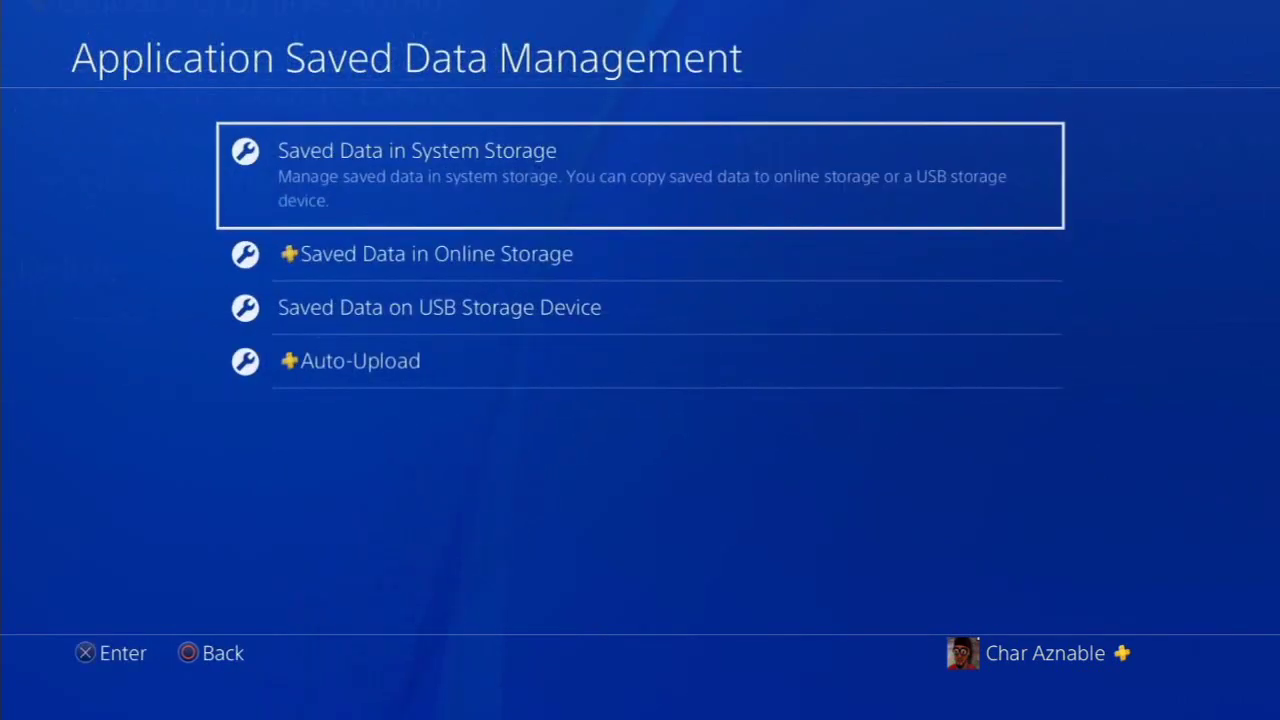
key("Escape")
key("Escape")
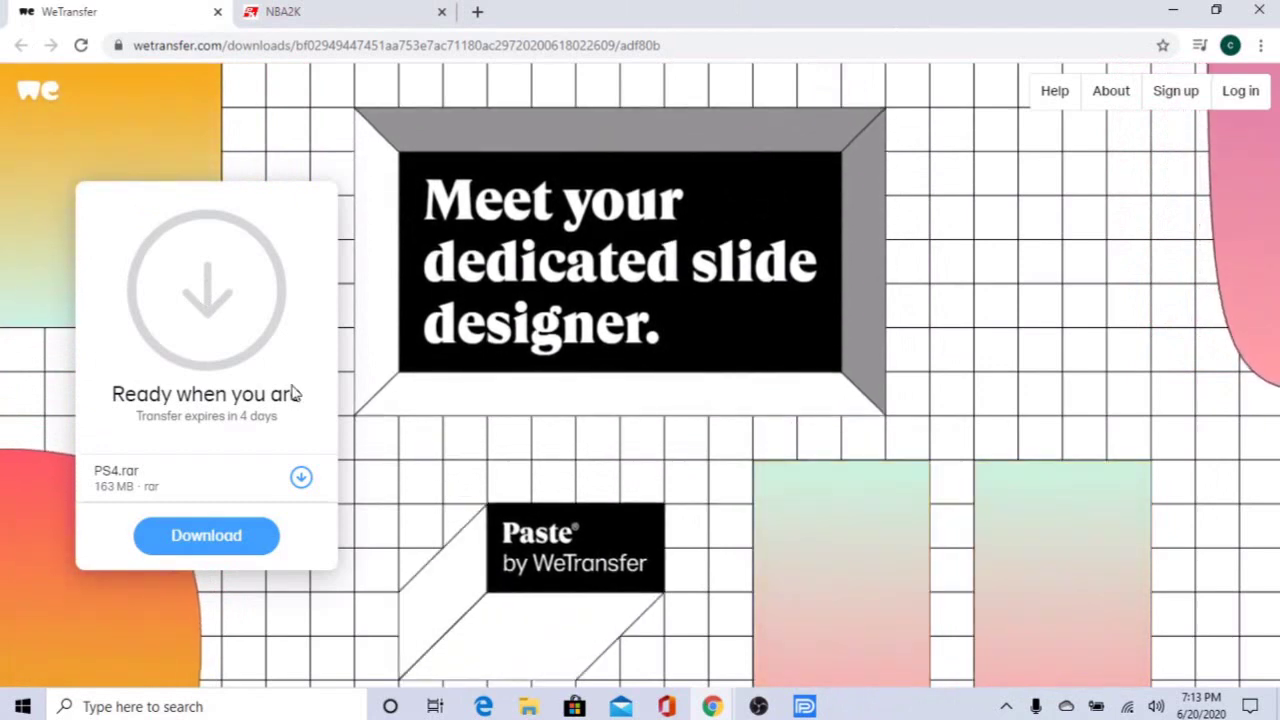
Open File Explorer from the taskbar on the USB (E:) > PS4 > SAVEDATA folder
left_click(530, 706)
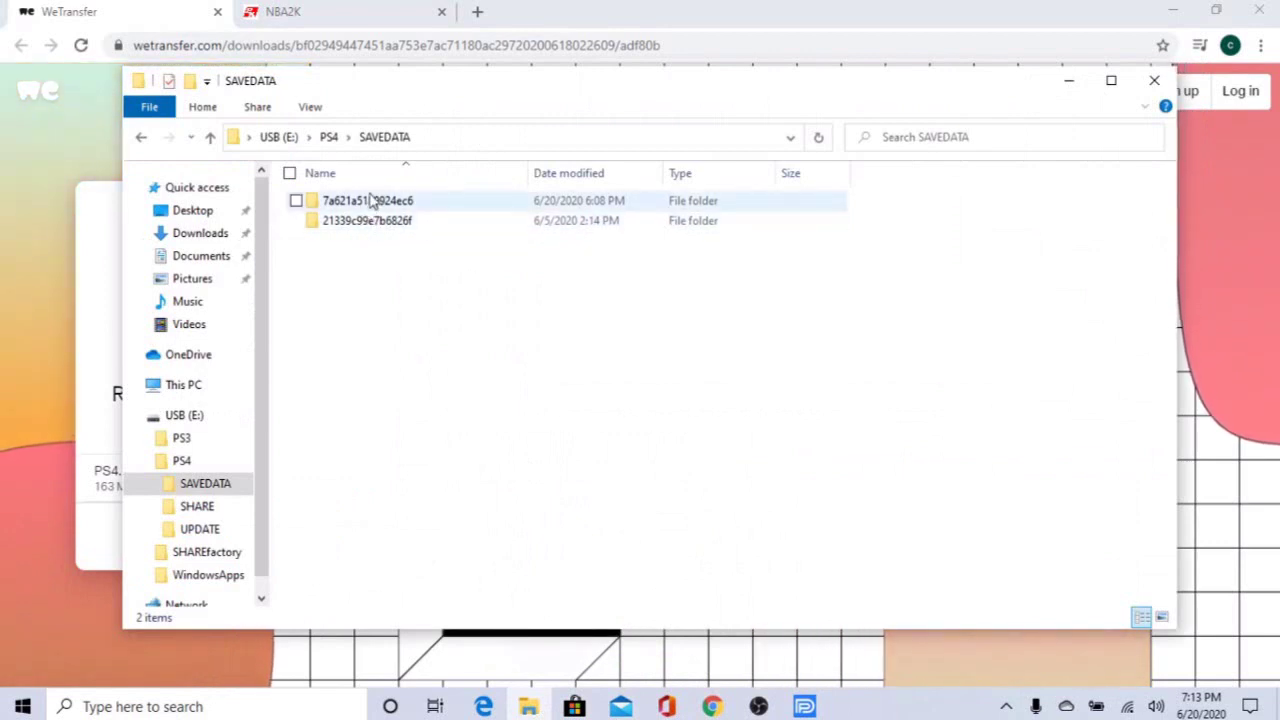
mouse_move(367, 201)
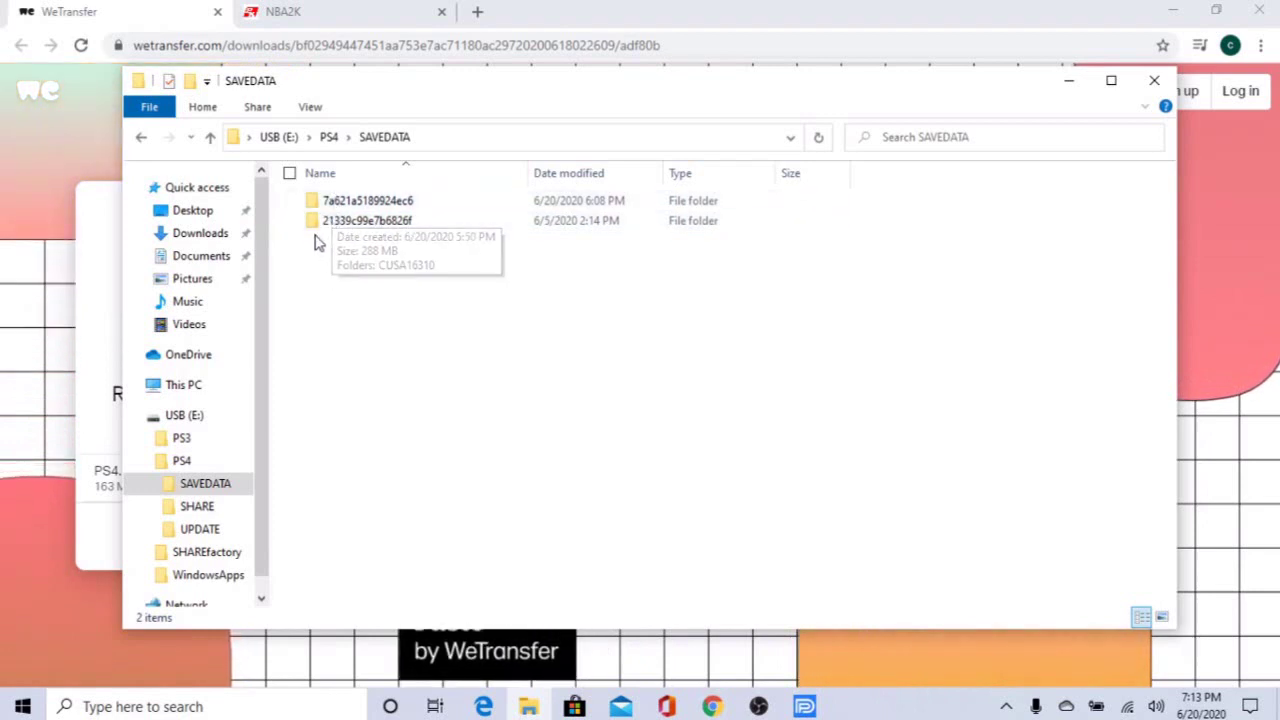
Open USB (E:) > PS4 > SAVEDATA to view its two save folders, then minimize Explorer
left_click(329, 137)
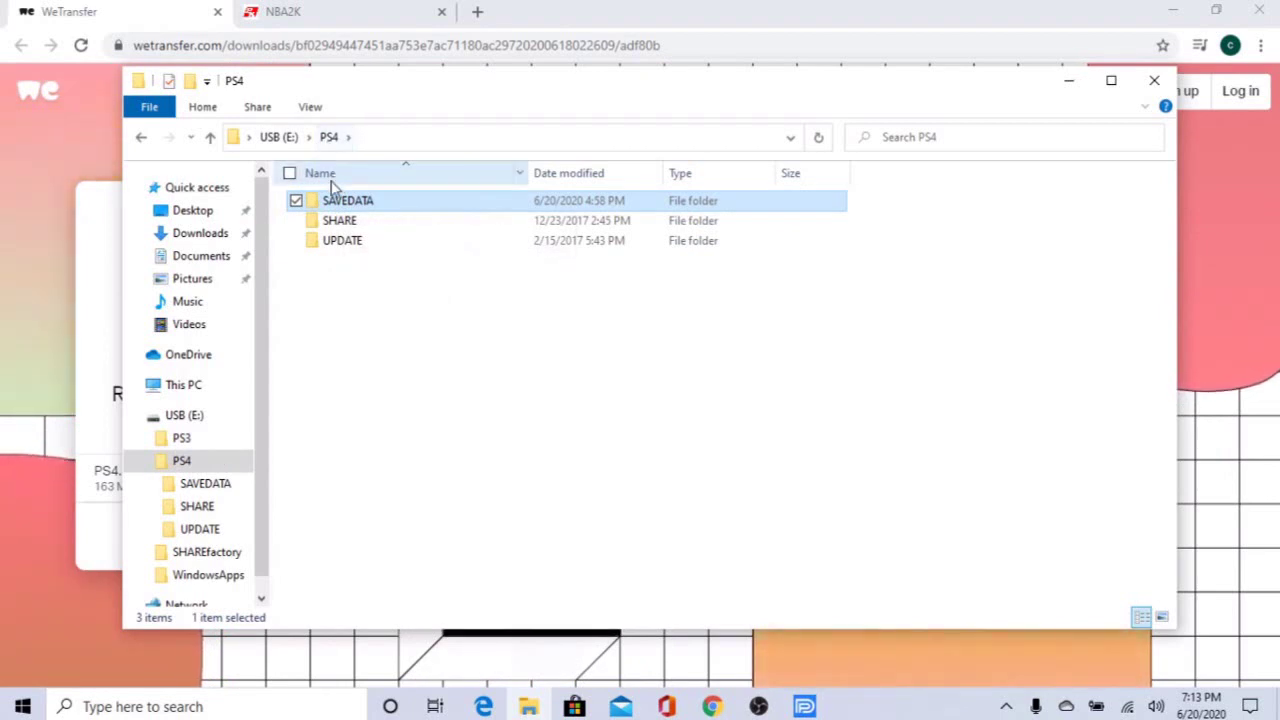
double_click(340, 201)
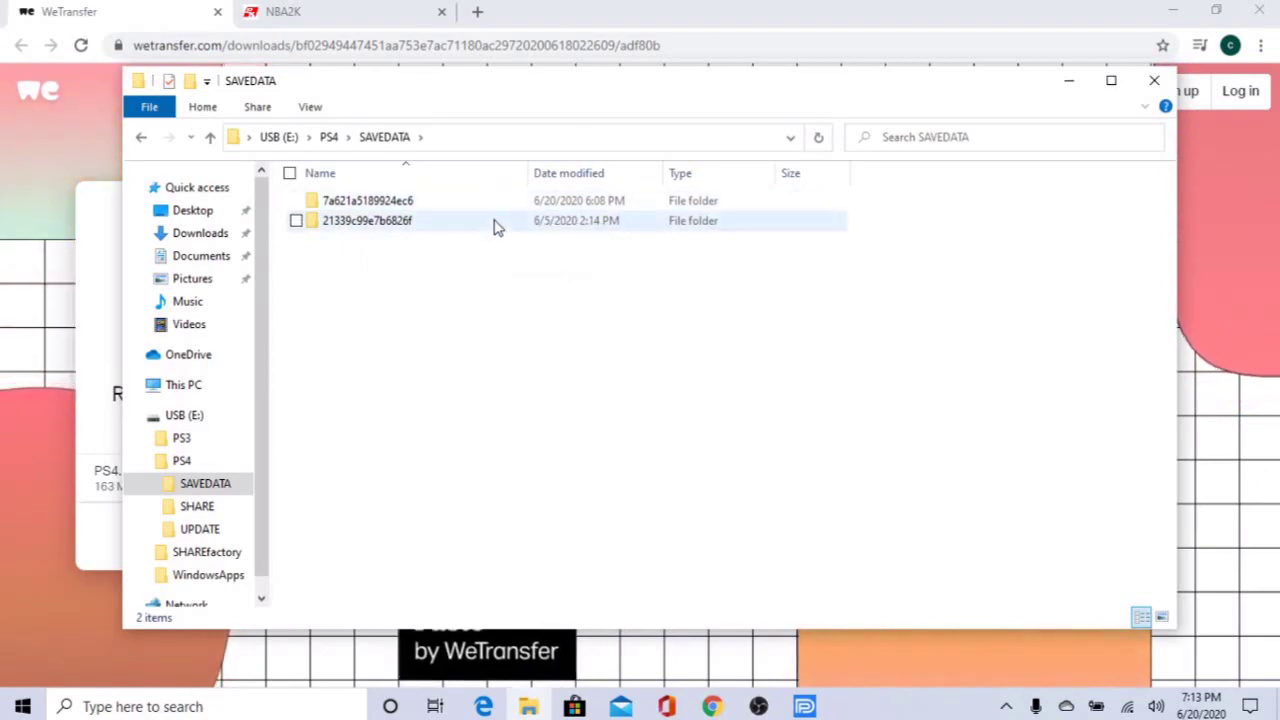
left_click(1066, 87)
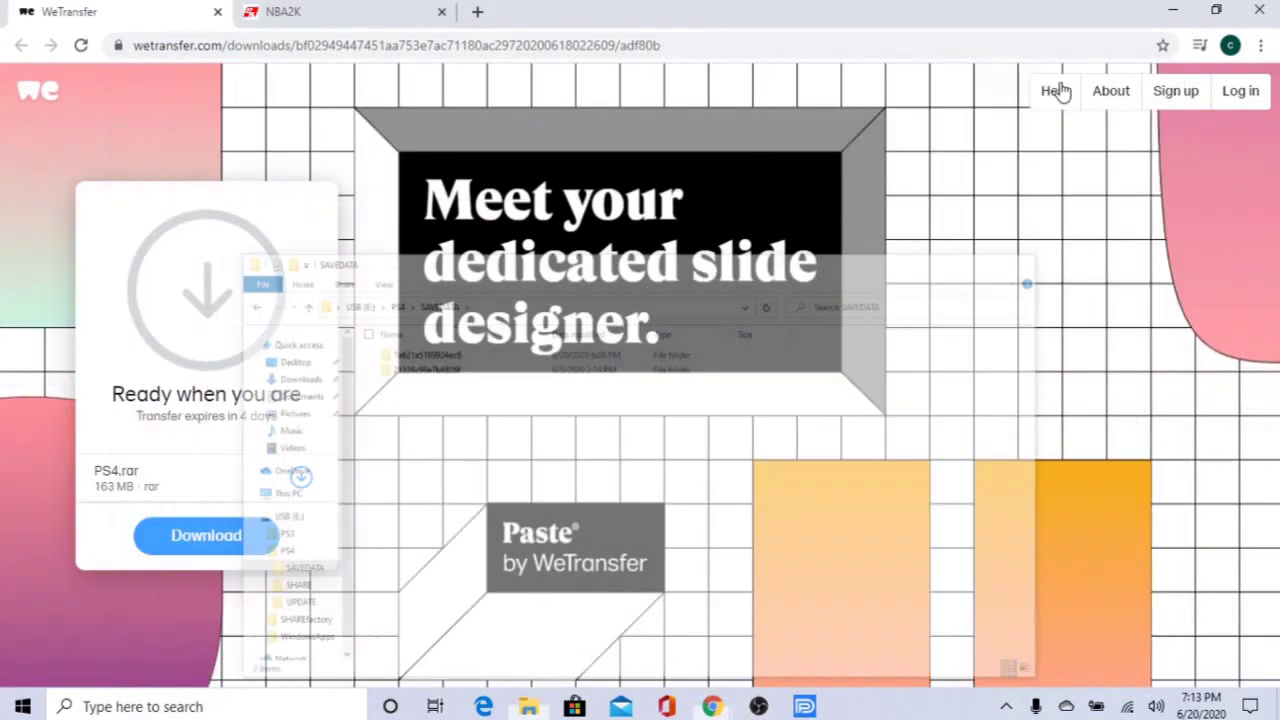
Sign in to NBA2K.com via PlayStation and remove all linked PS4 accounts under My Account
left_click(300, 12)
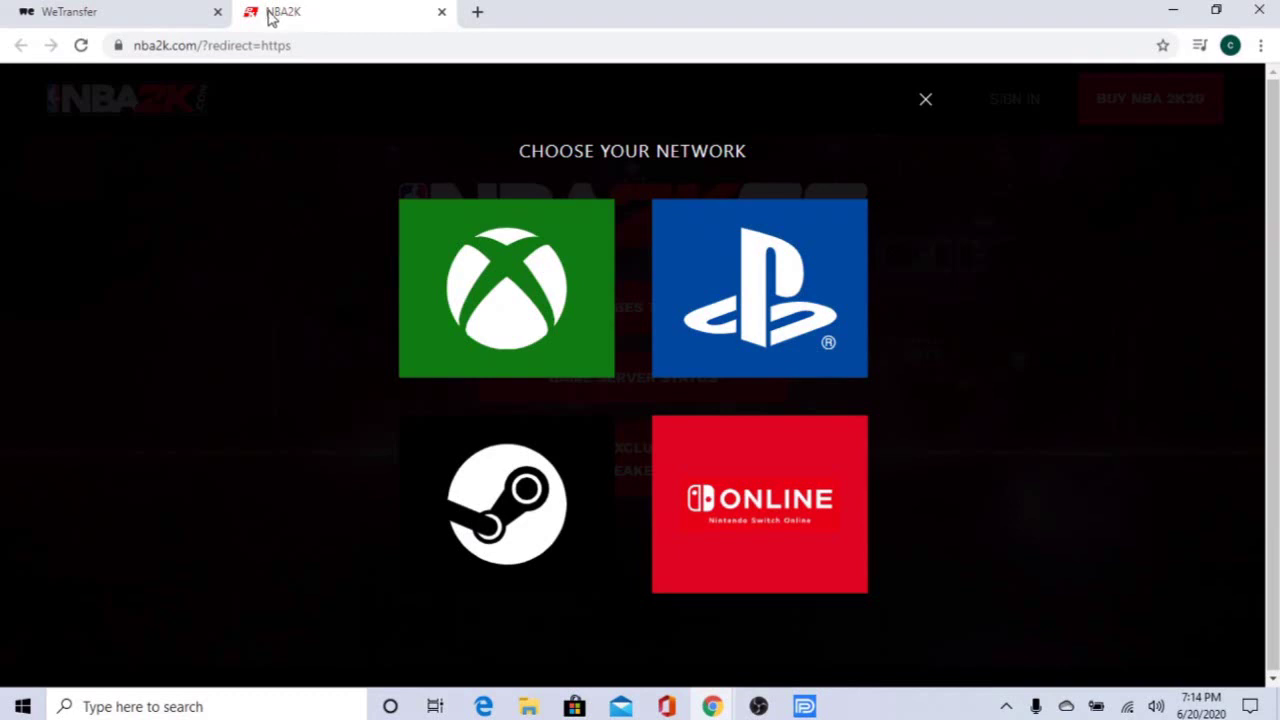
left_click(703, 252)
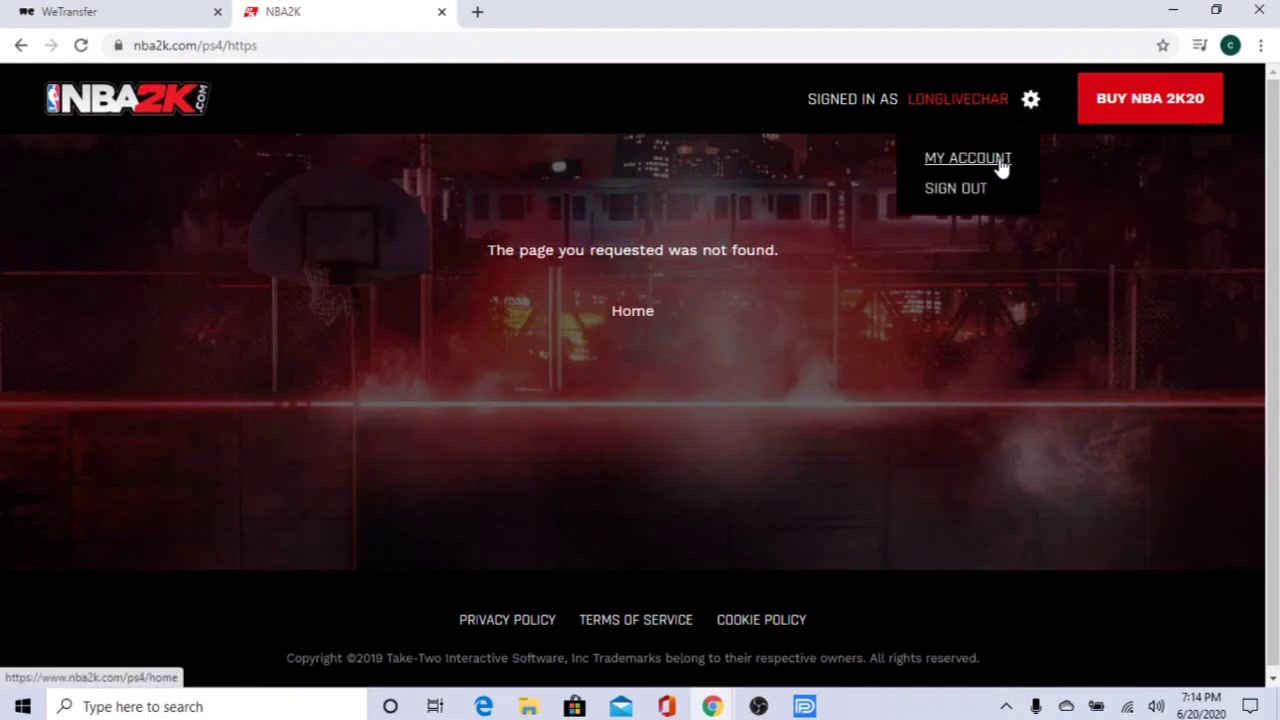
left_click(999, 166)
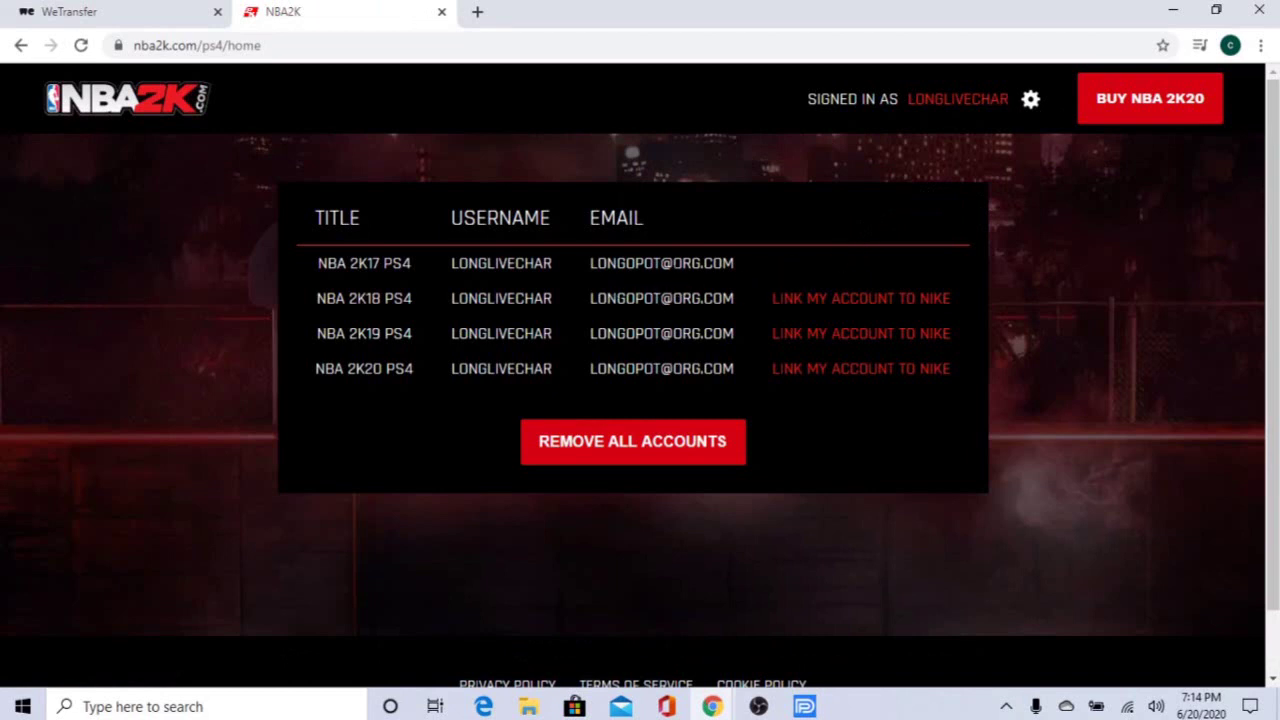
left_click(624, 440)
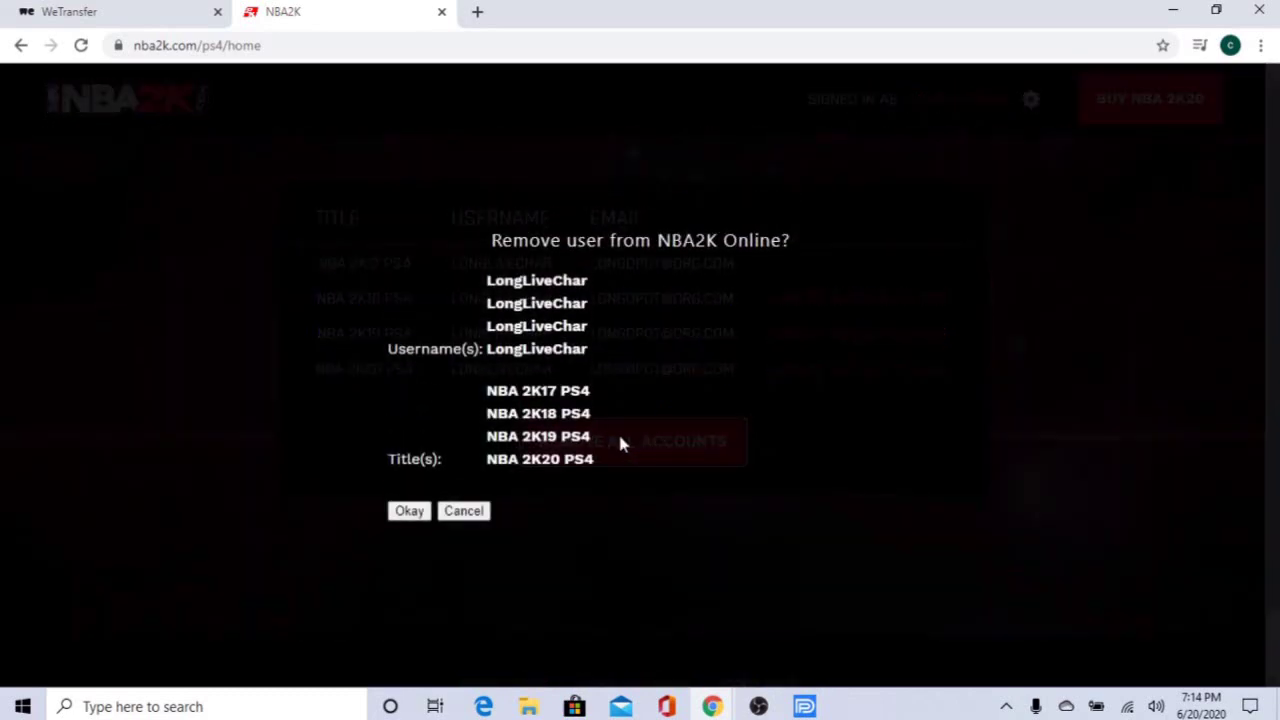
left_click(409, 520)
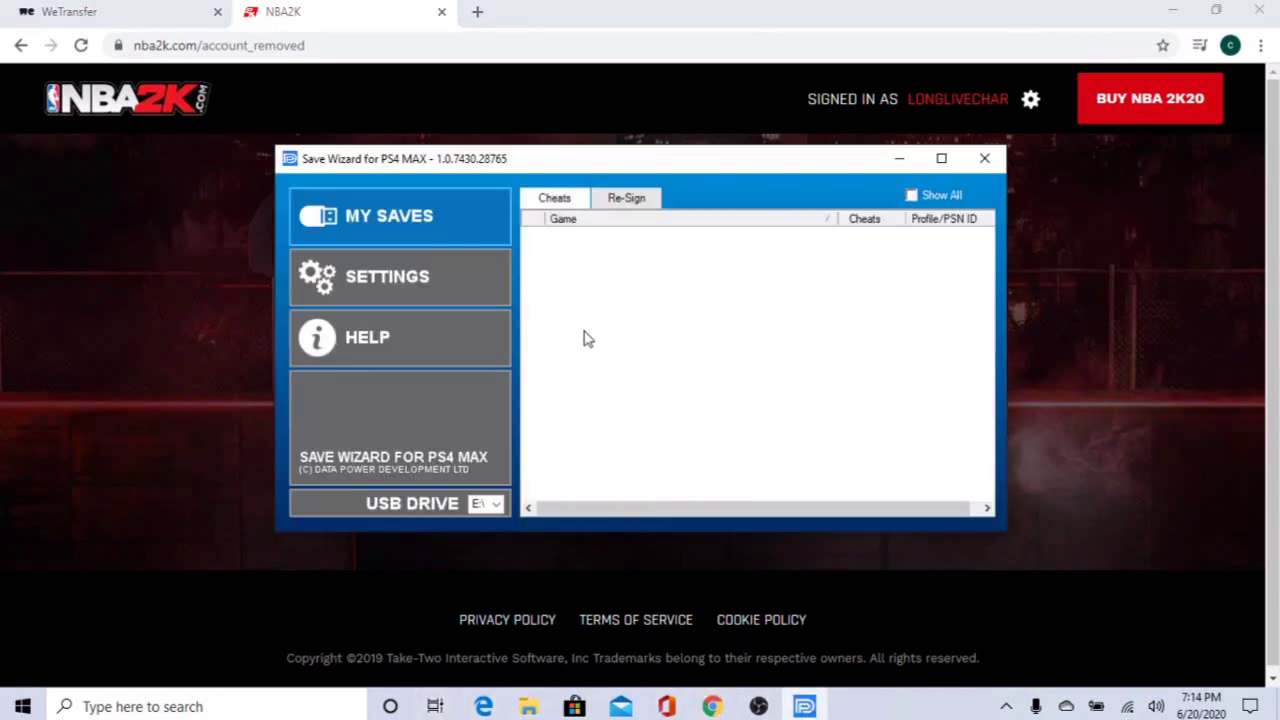
Show the Re-Sign list and expand the CUSA16310 game's saves, checking the file browser alongside
left_click(640, 204)
double_click(615, 242)
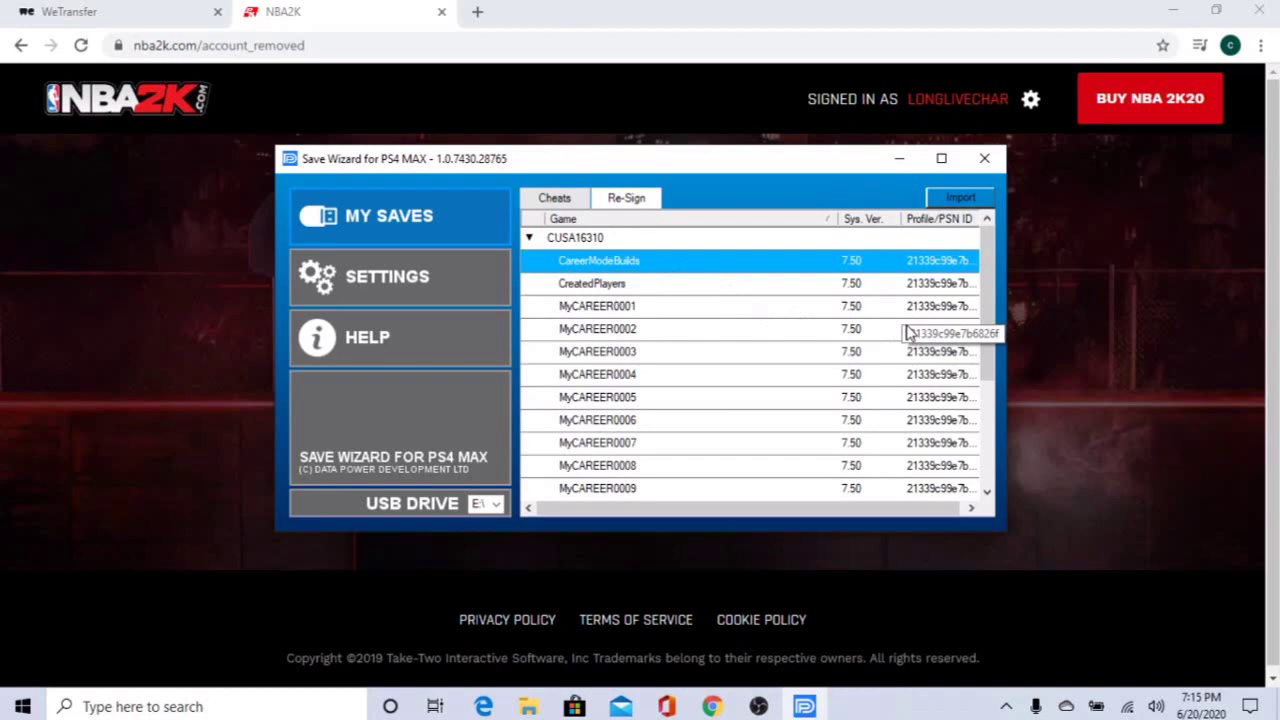
left_click_drag(986, 255, 977, 398)
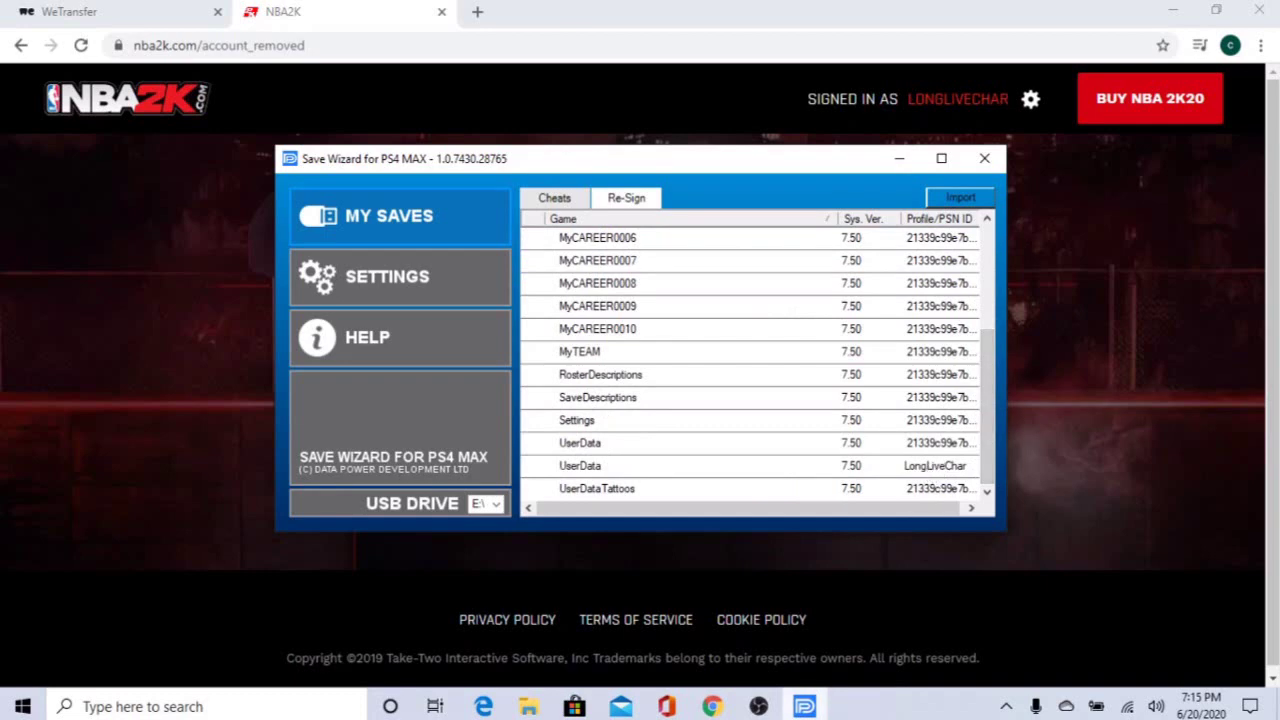
left_click(534, 708)
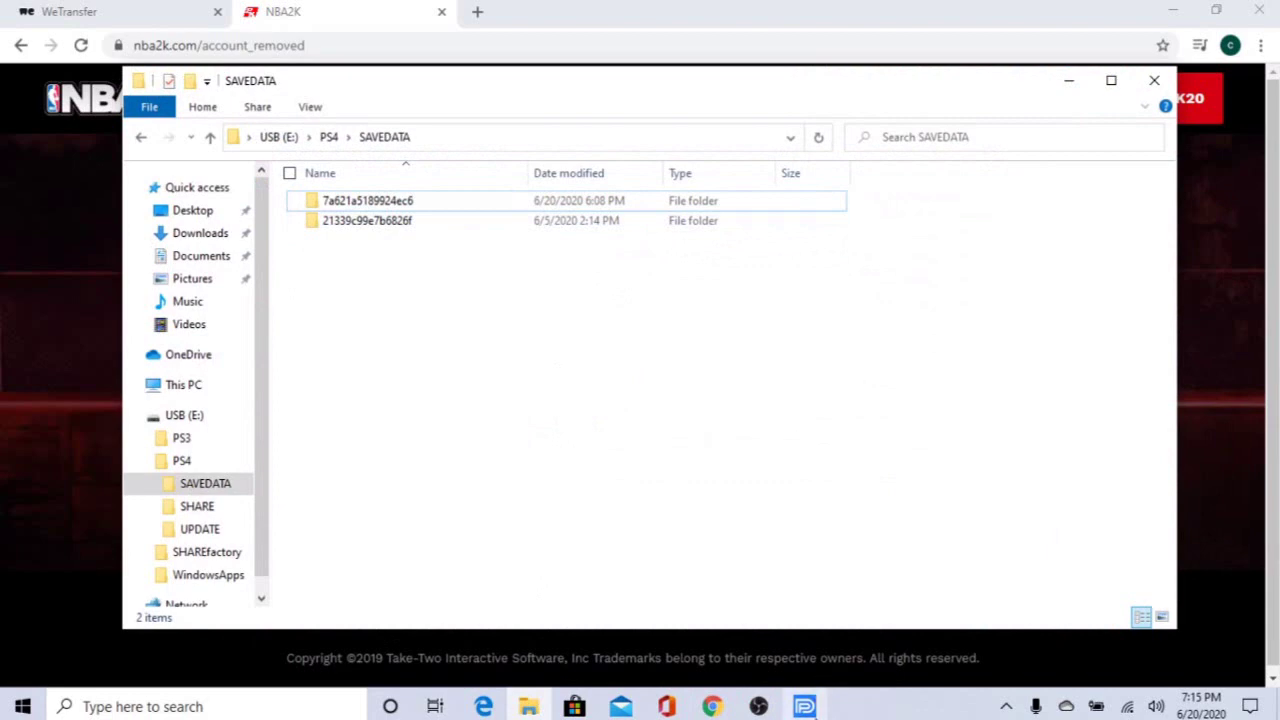
left_click(804, 706)
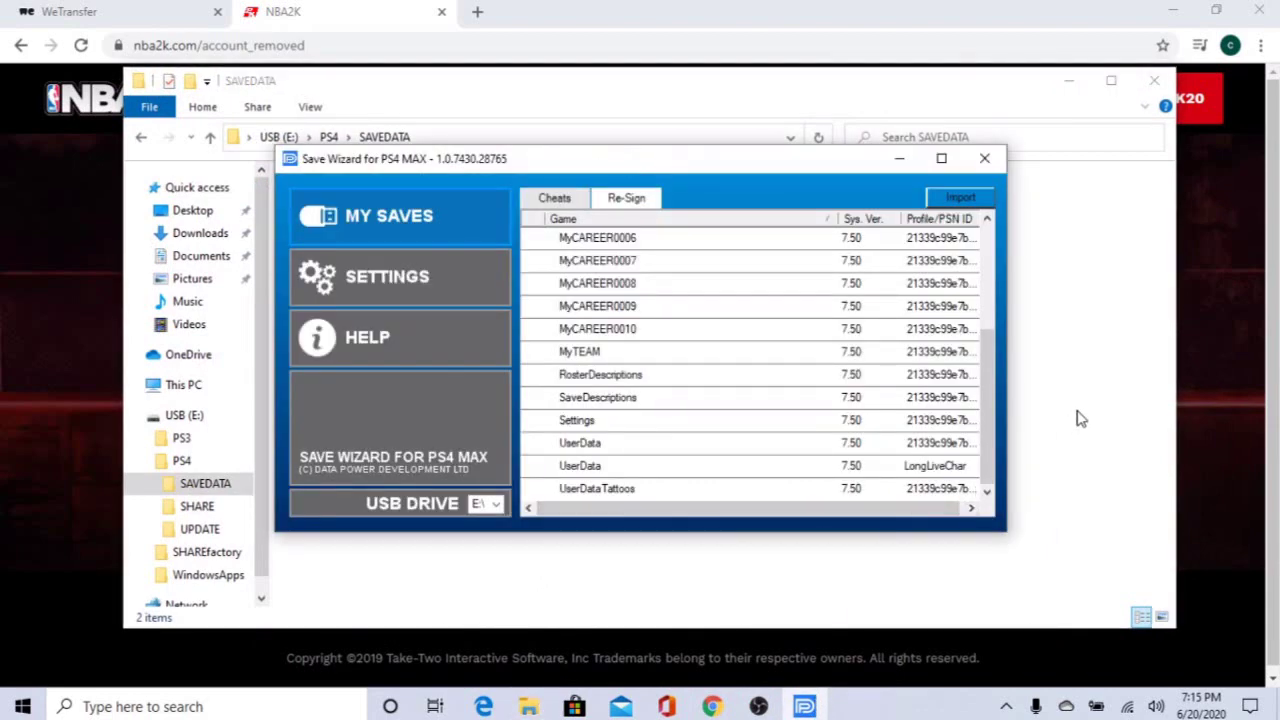
left_click(1078, 418)
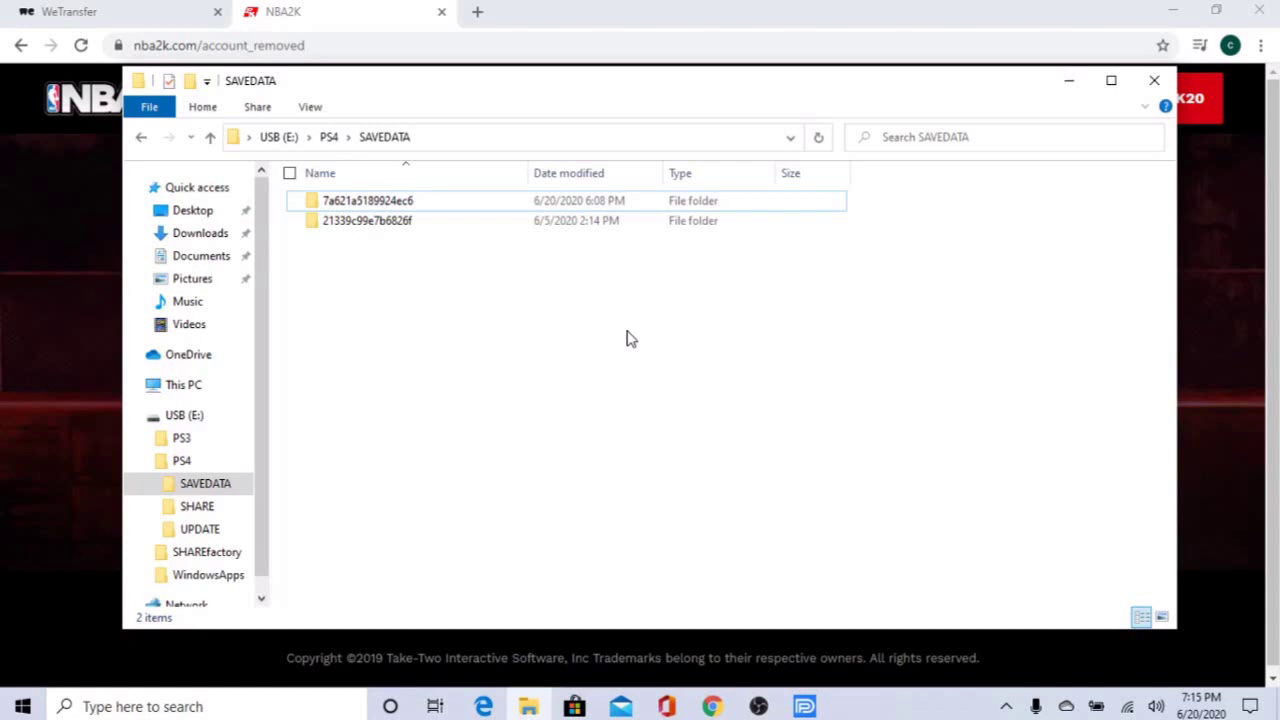
left_click(804, 706)
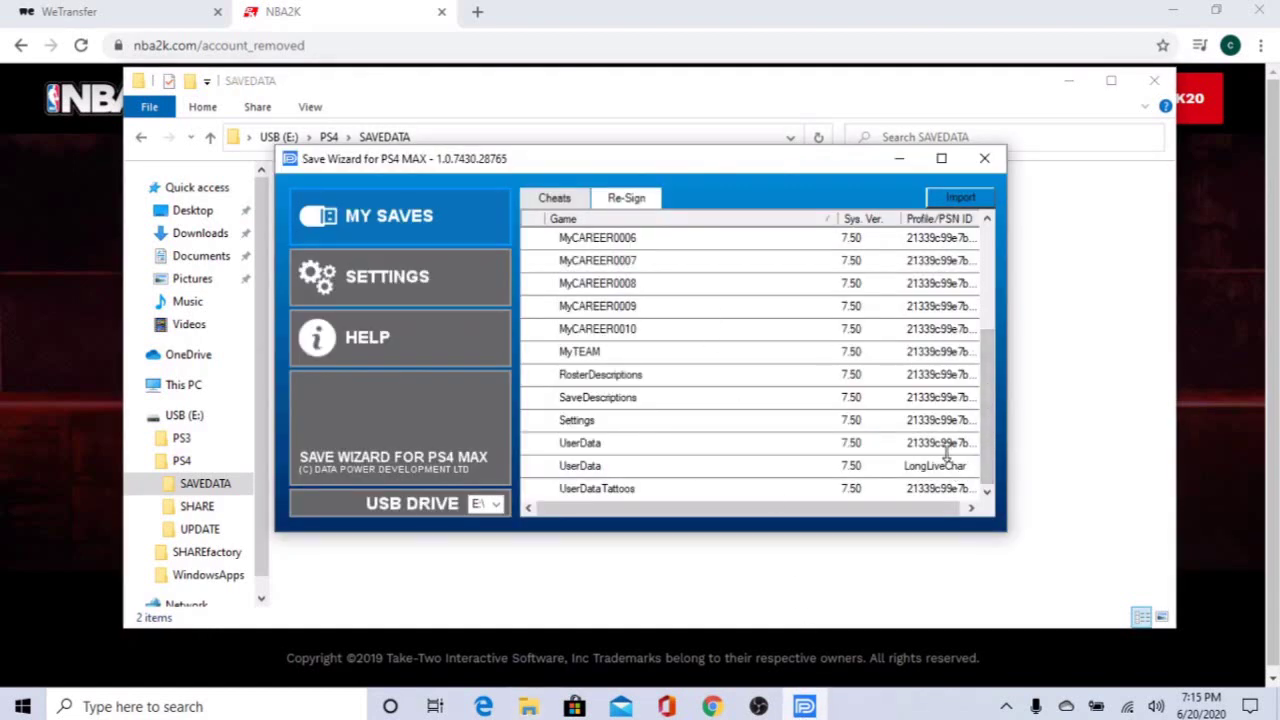
Scroll to the two UserData saves and inspect their right-click actions
mouse_move(996, 355)
left_mouse_down()
mouse_move(991, 223)
mouse_move(981, 376)
left_mouse_up()
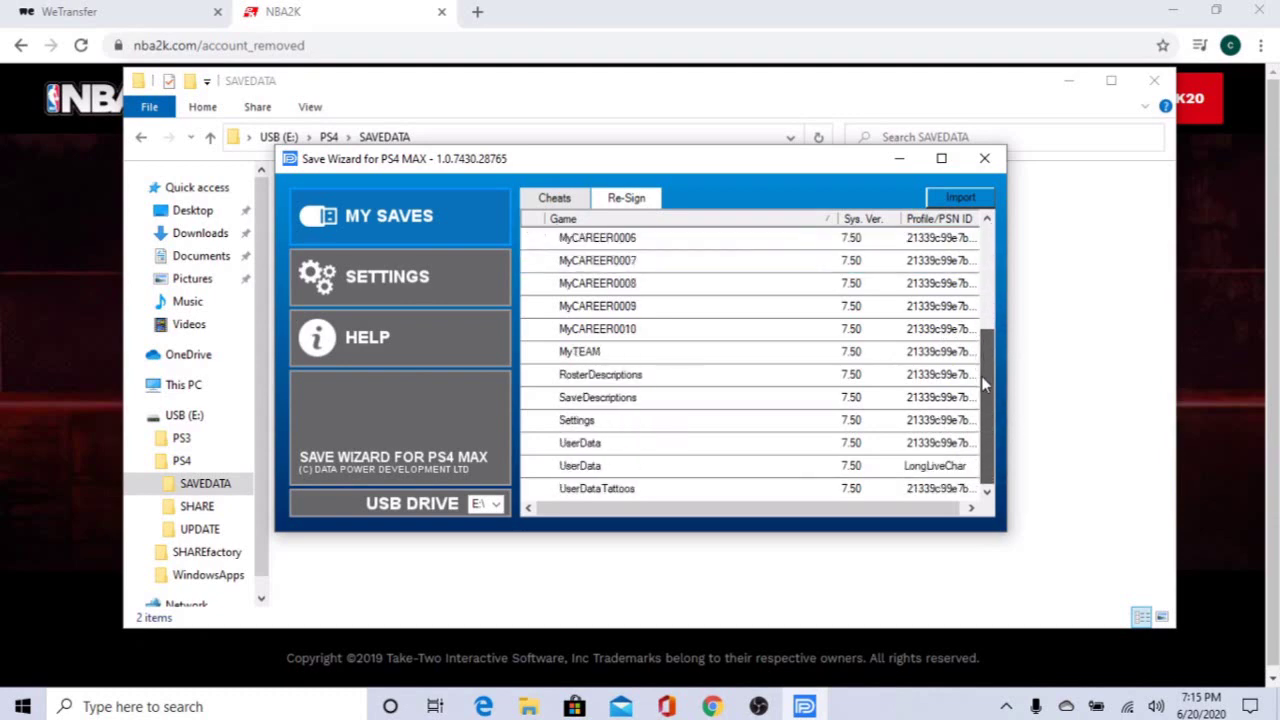
left_click(893, 447)
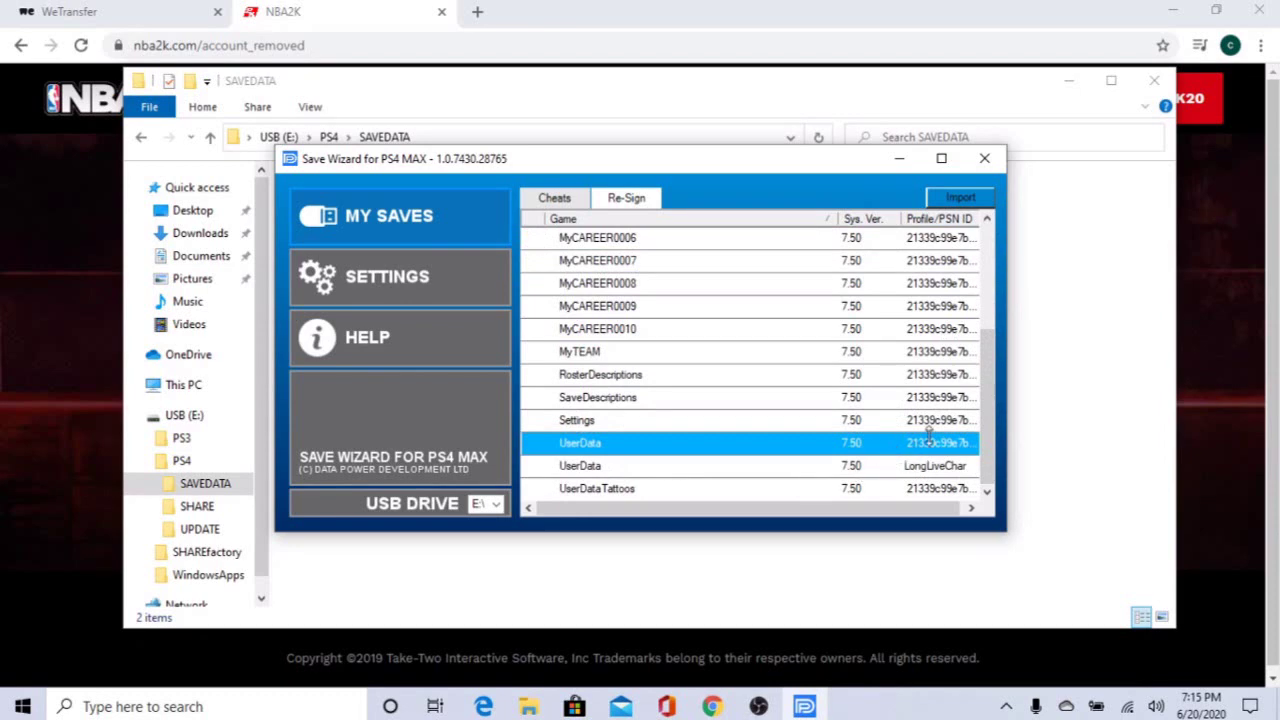
left_click(950, 466)
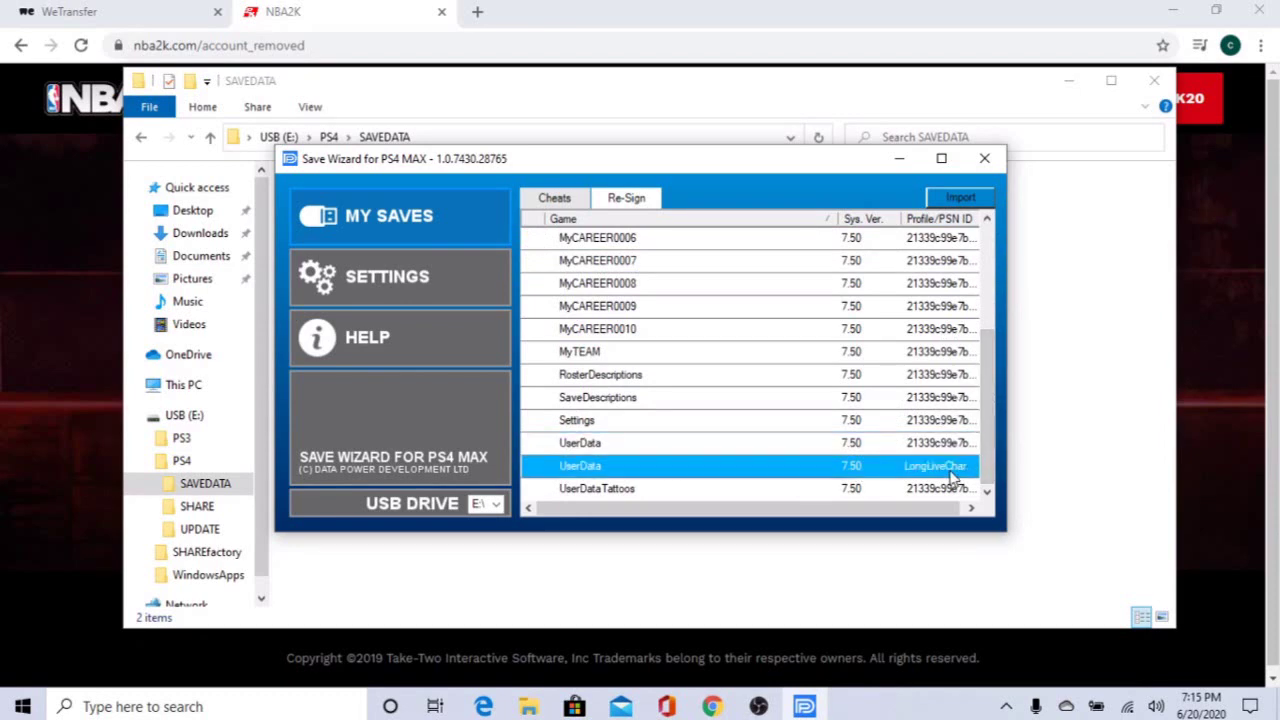
right_click(941, 469)
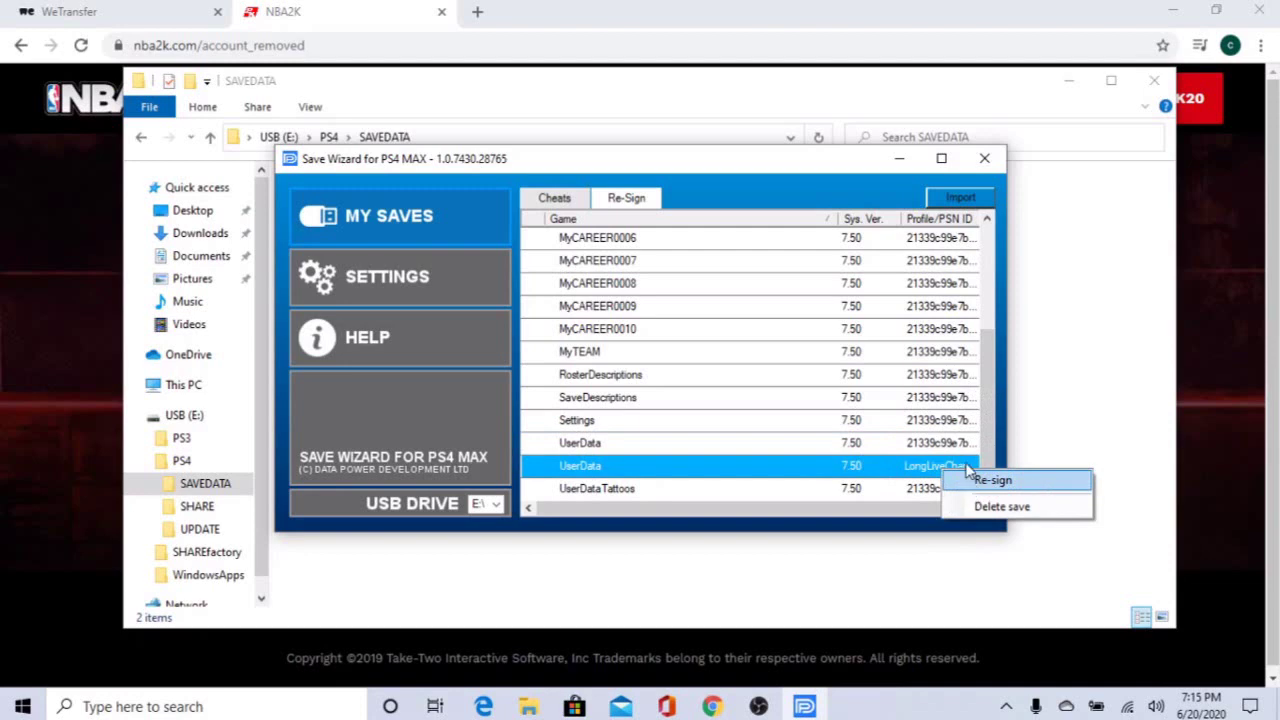
left_click(998, 427)
Open Register Profile... for the first UserData save and leave the profile name blank
right_click(960, 448)
left_click(944, 445)
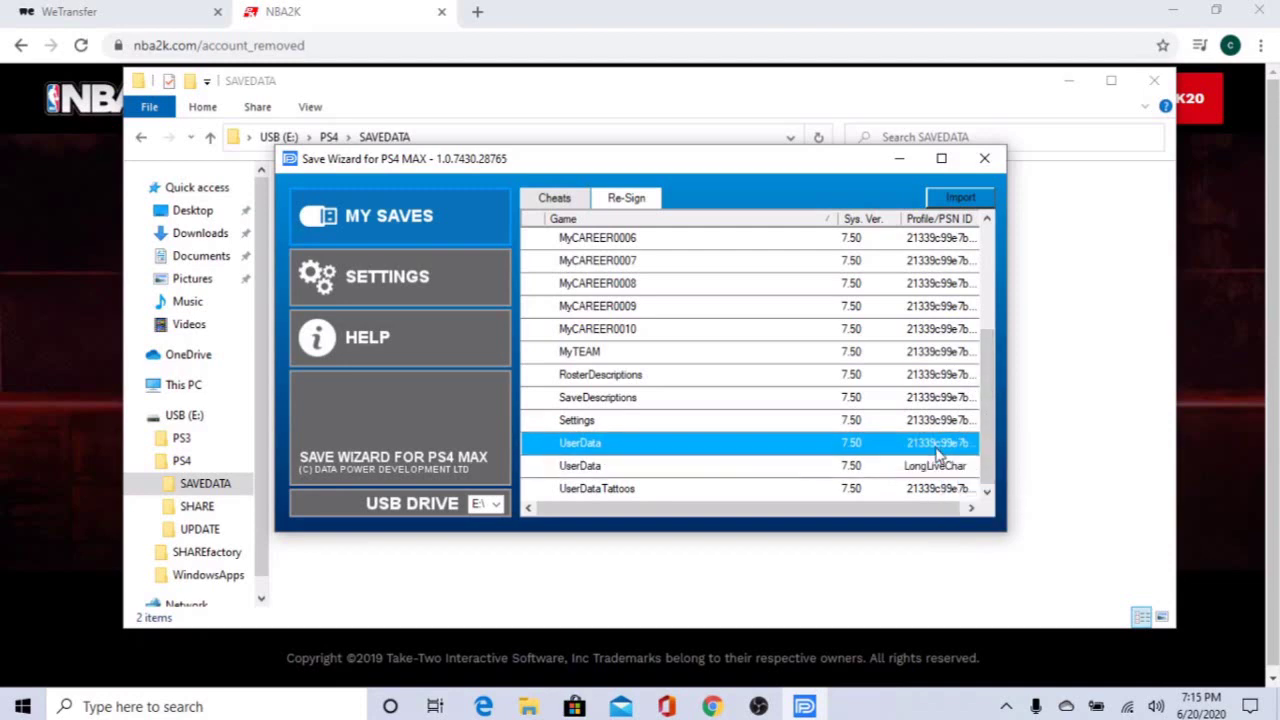
right_click(938, 448)
left_click(1008, 480)
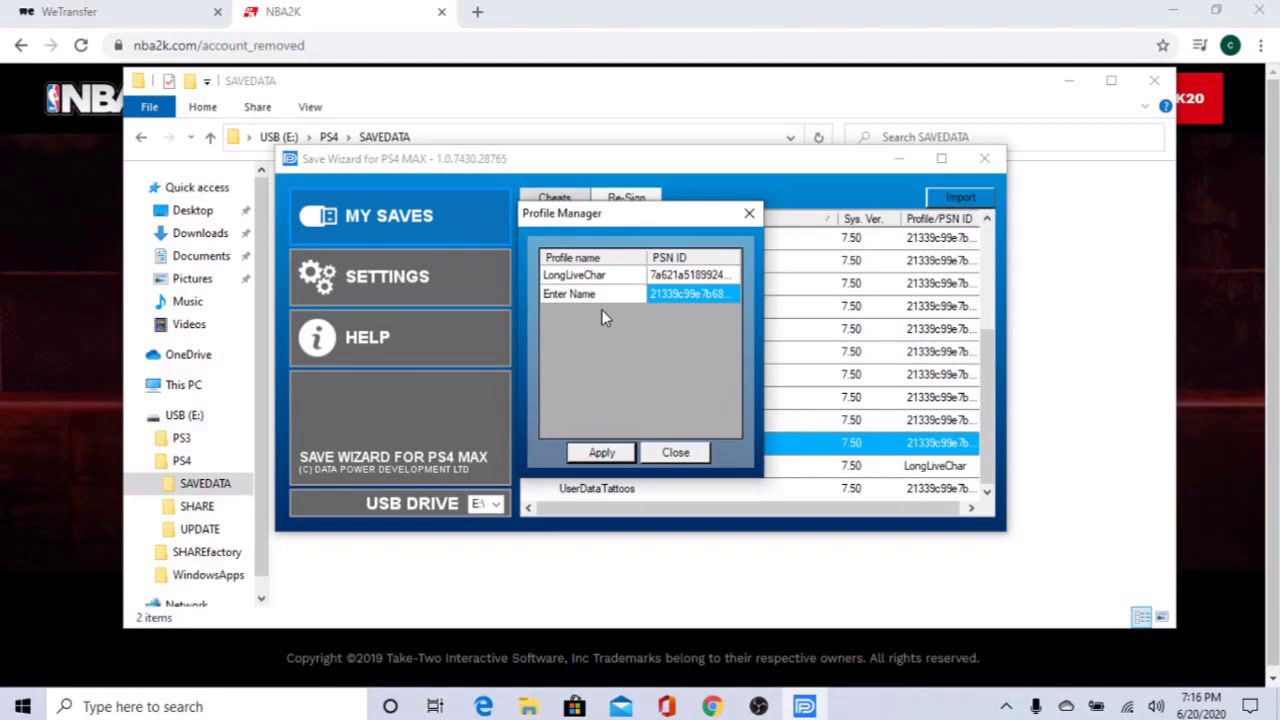
double_click(614, 294)
key("BackSpace")
key("BackSpace")
key("BackSpace")
type("xx")
key("BackSpace")
key("BackSpace")
key("BackSpace")
key("BackSpace")
key("BackSpace")
Re-sign the first UserData save to the chosen profile, confirming the overwrite
left_click(676, 453)
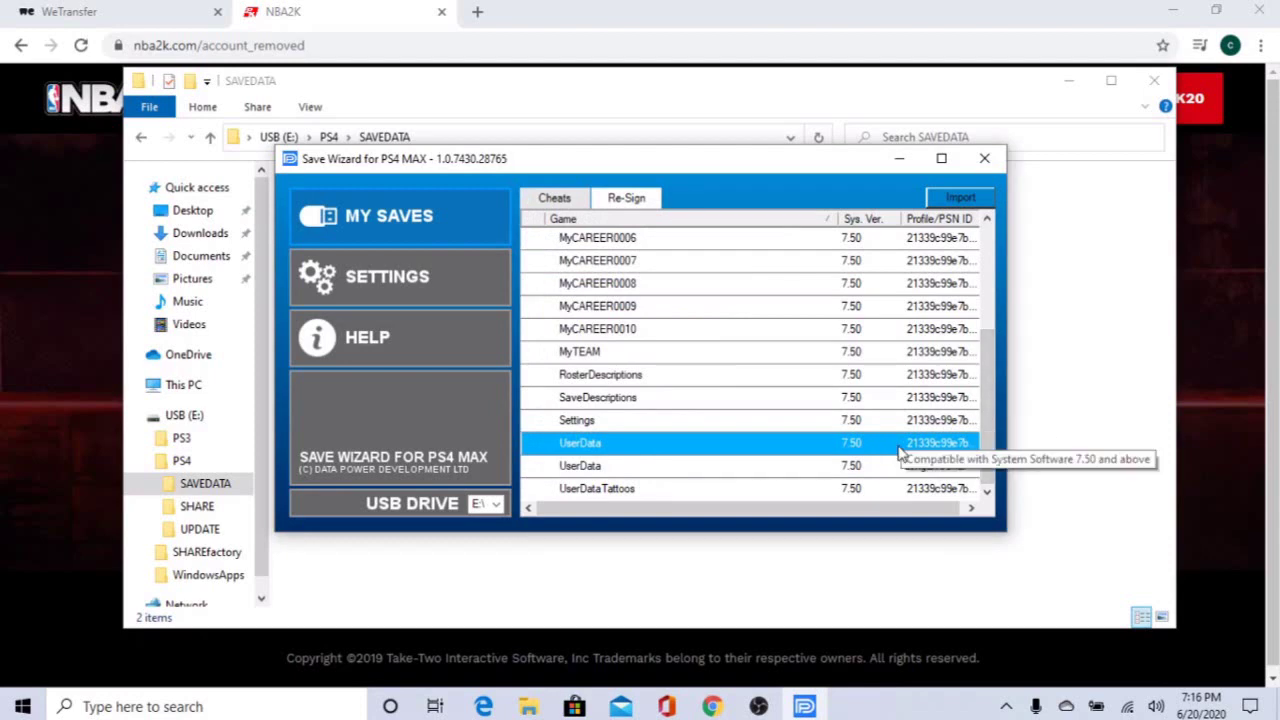
left_click(911, 470)
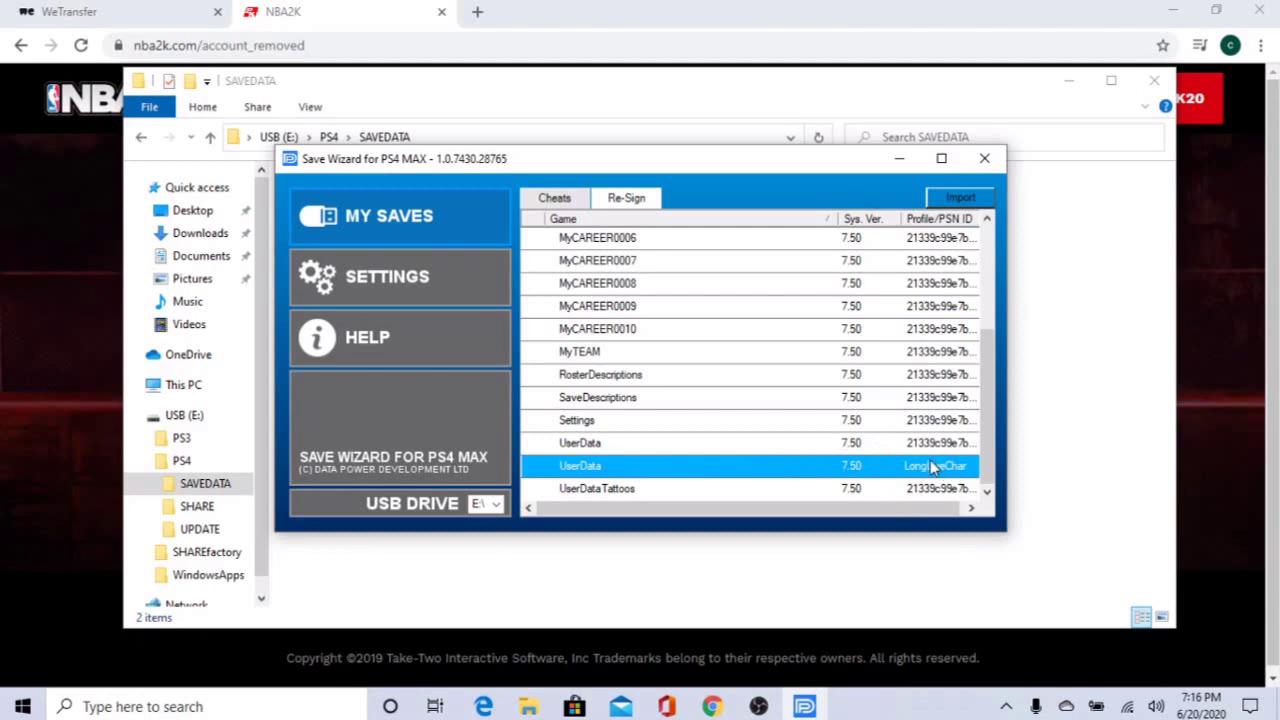
left_click(927, 446)
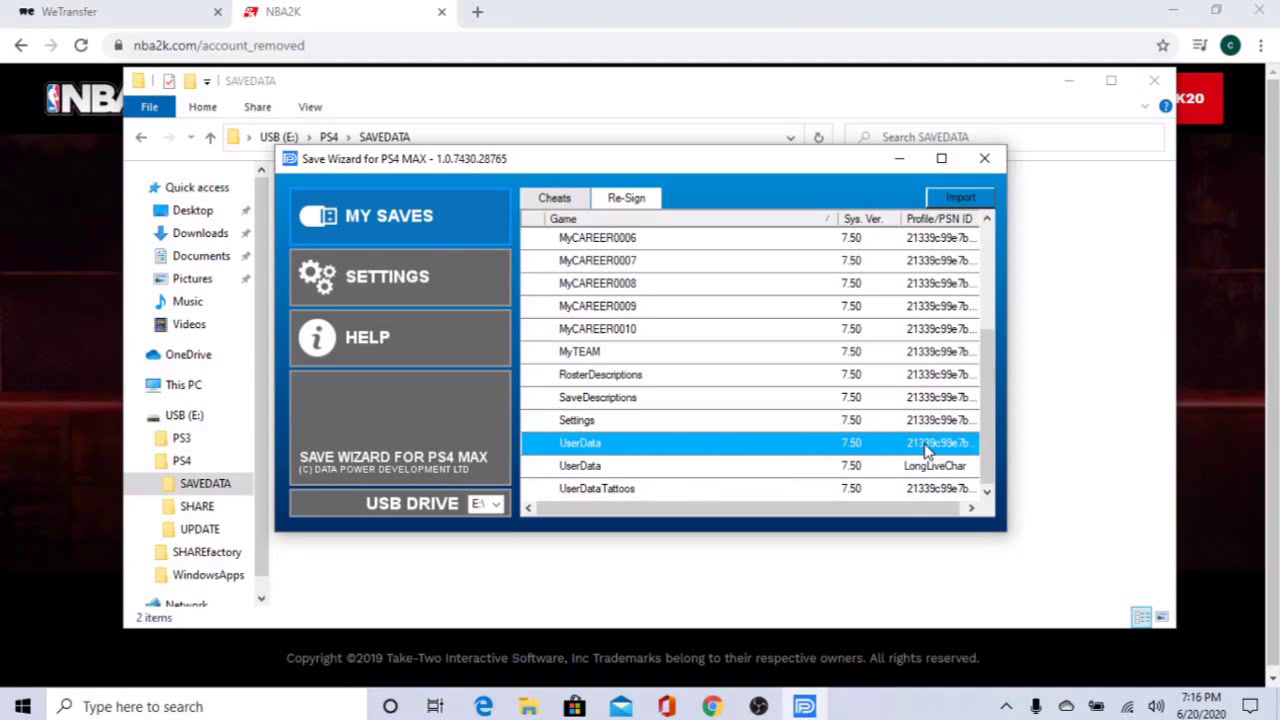
right_click(927, 448)
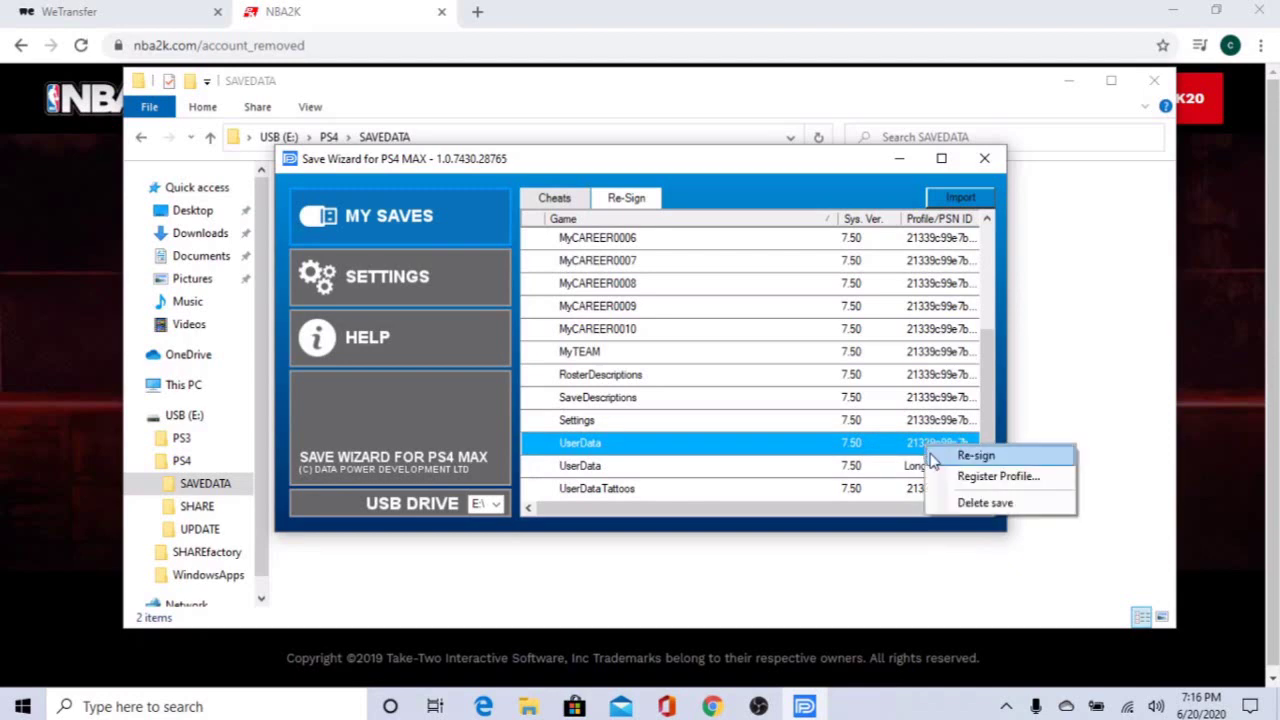
left_click(965, 457)
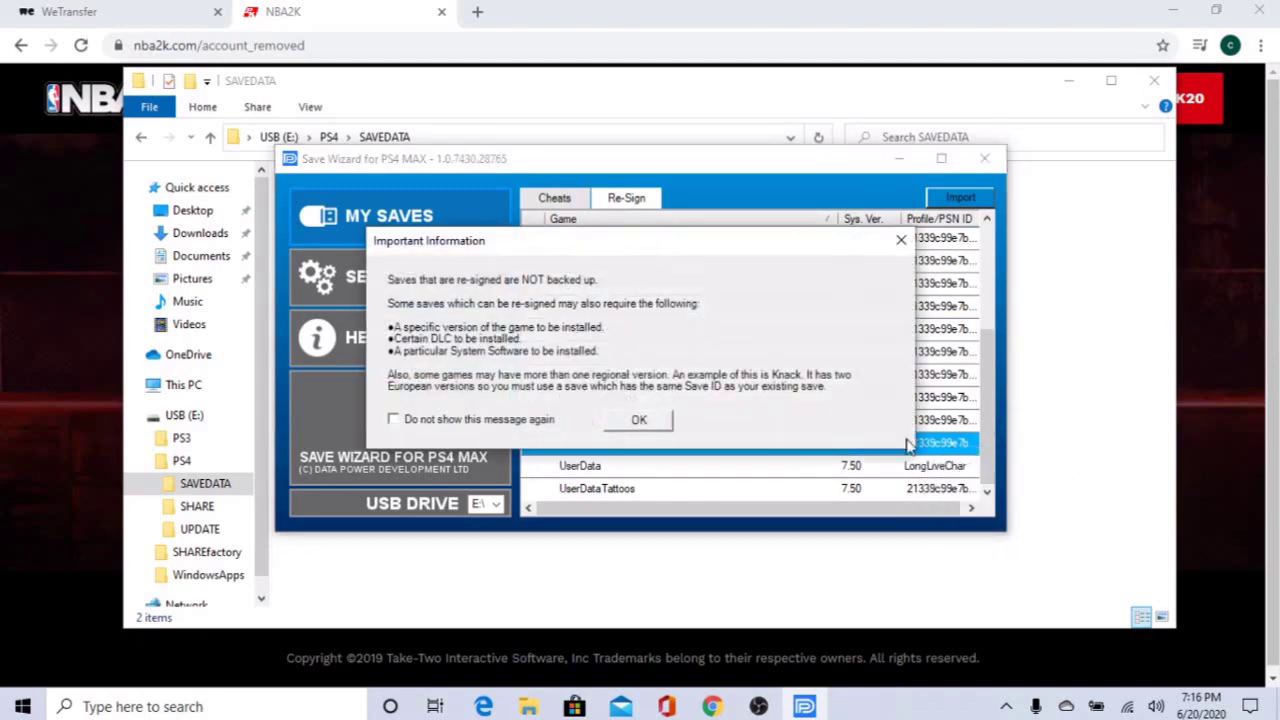
left_click(660, 422)
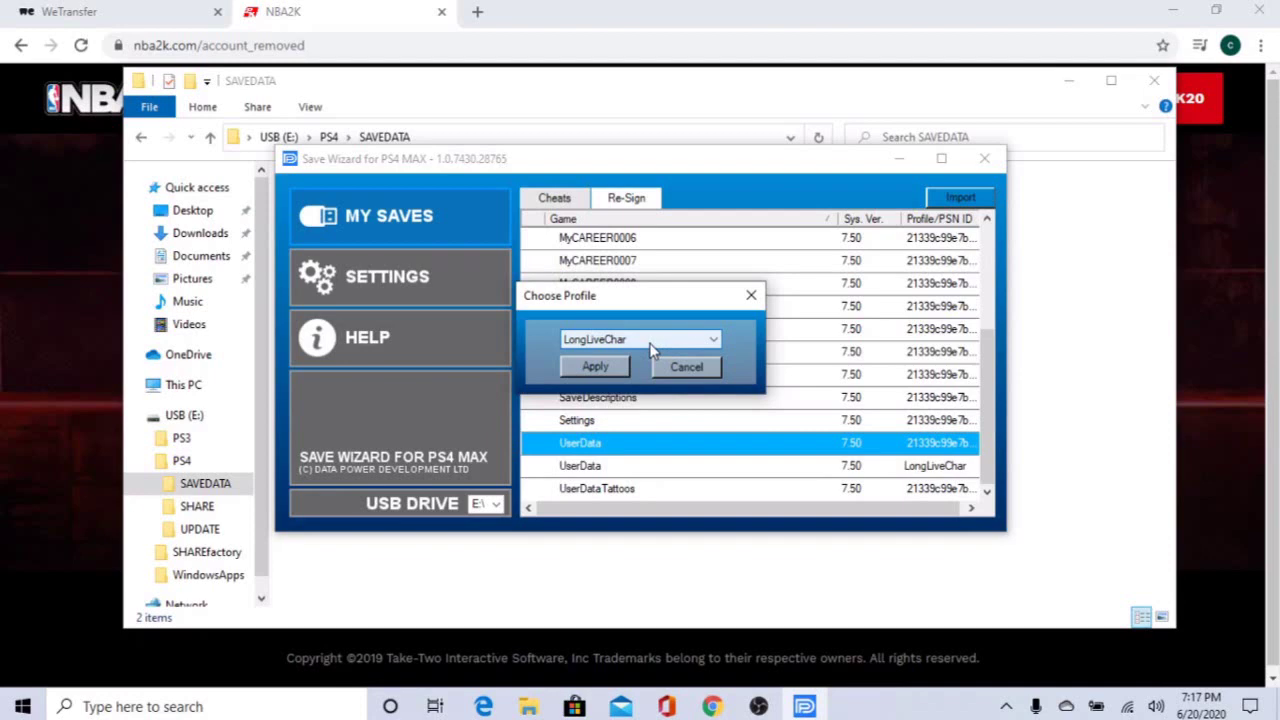
left_click(596, 366)
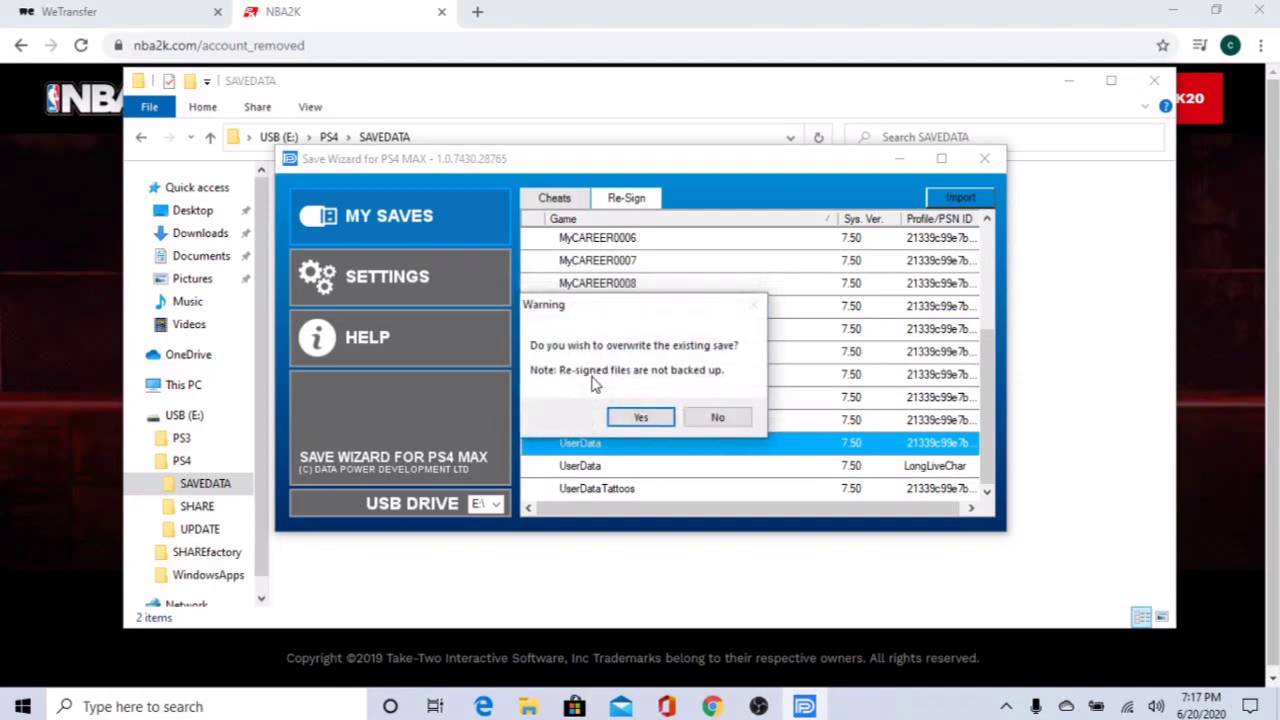
left_click(626, 418)
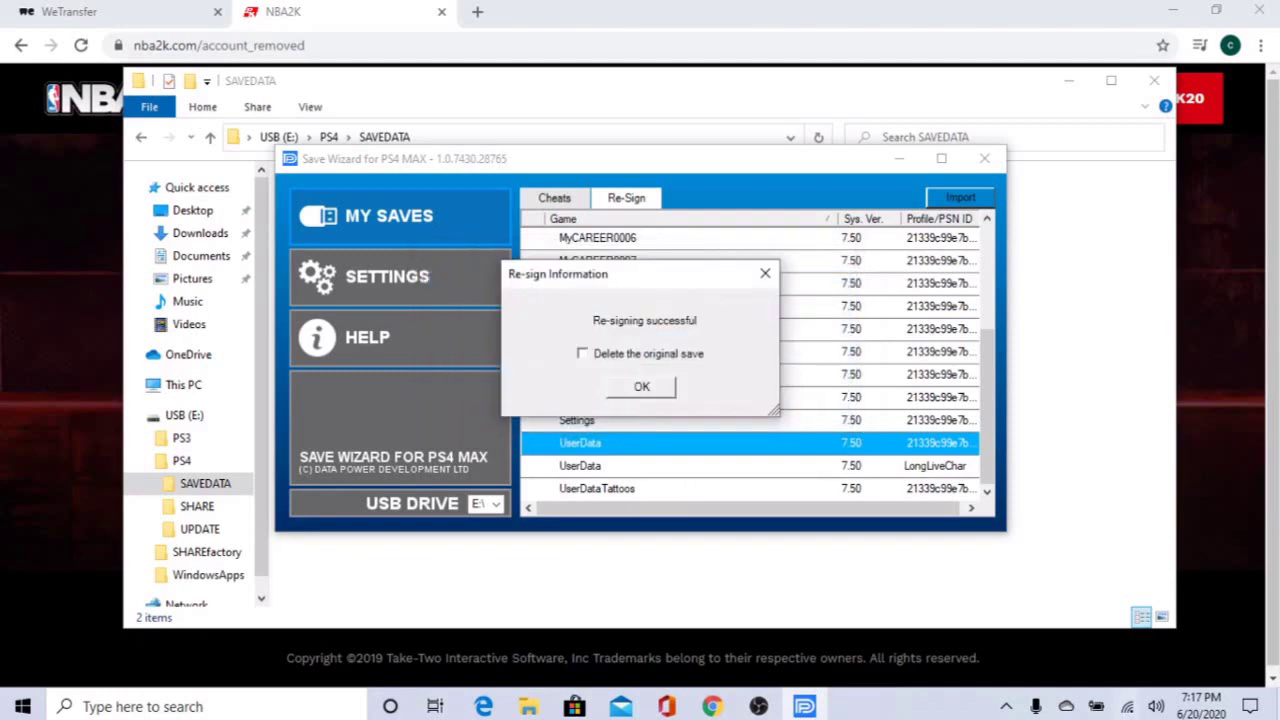
Acknowledge the Re-sign Information success message with OK
left_click(643, 388)
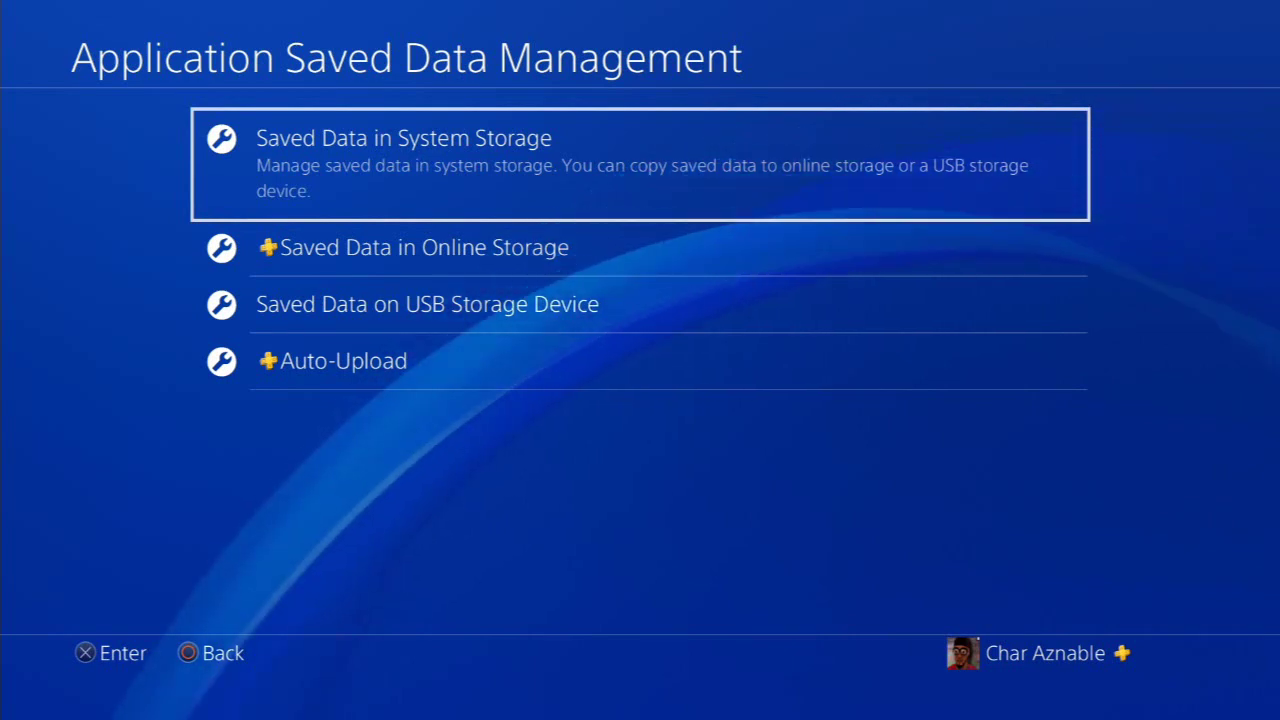
Open Saved Data on USB Storage Device, getting past a drive-not-connected error
key("Down")
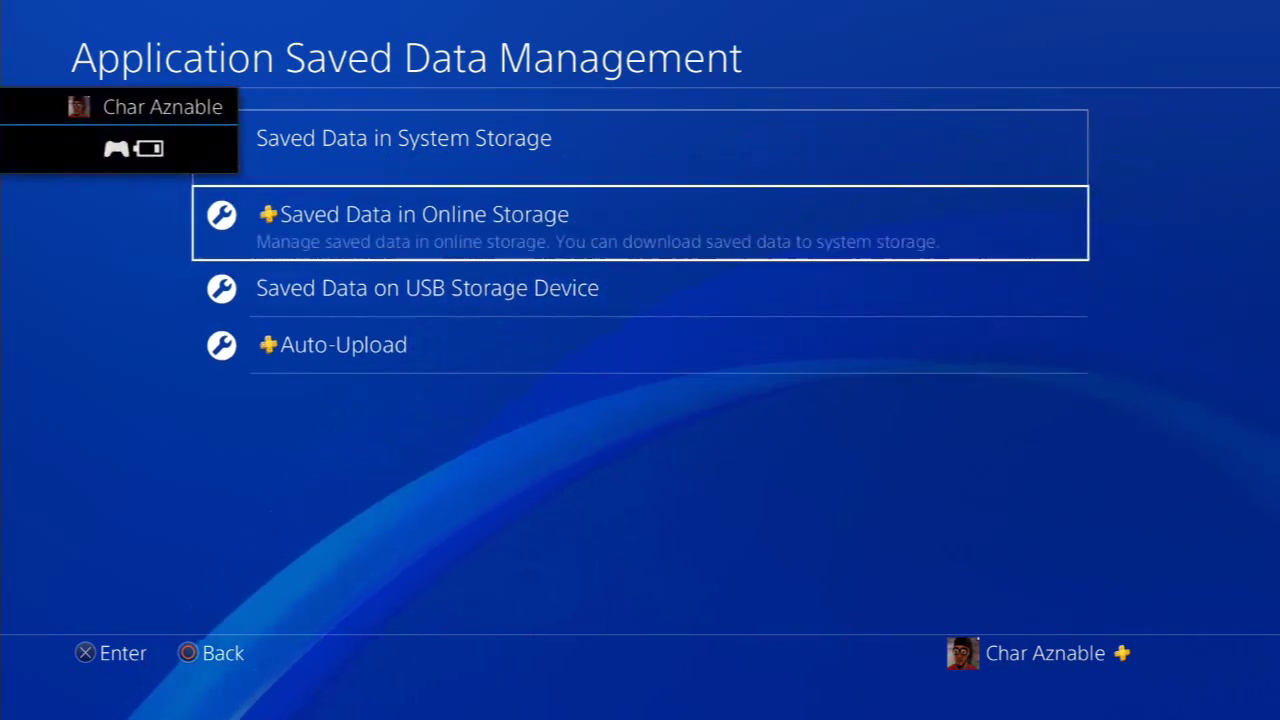
key("Down")
key("Return")
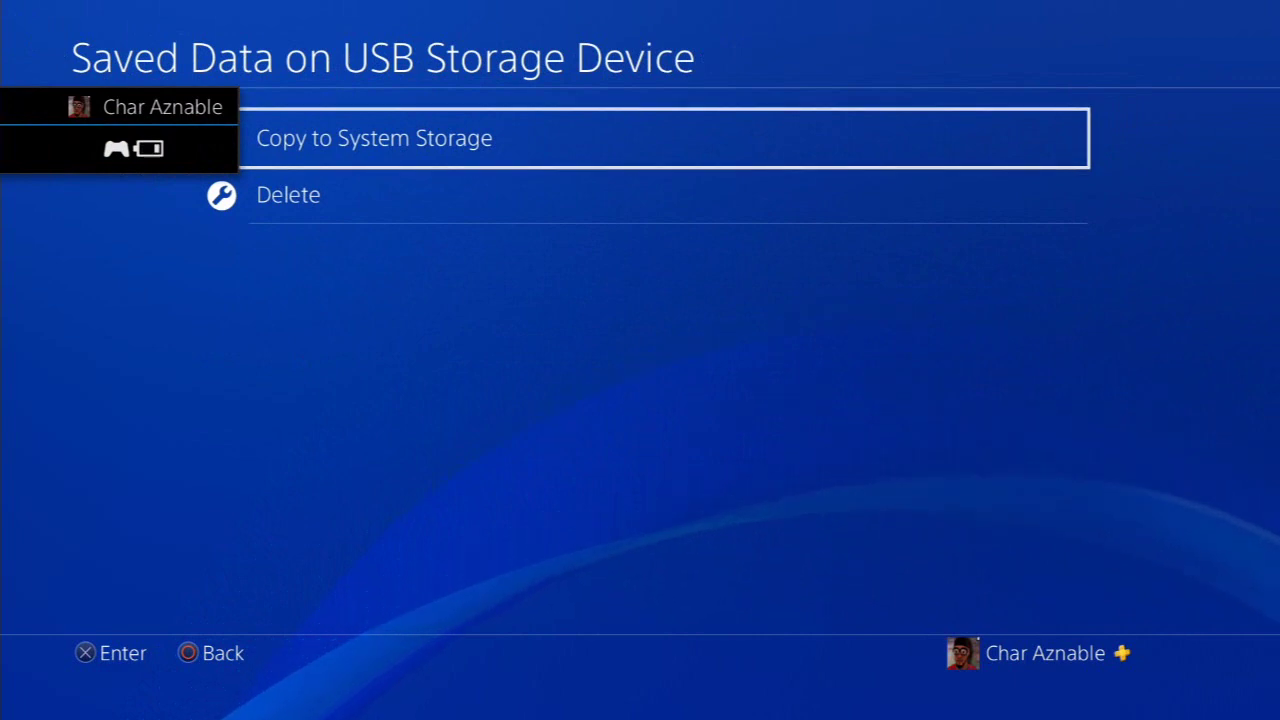
key("Return")
key("Return")
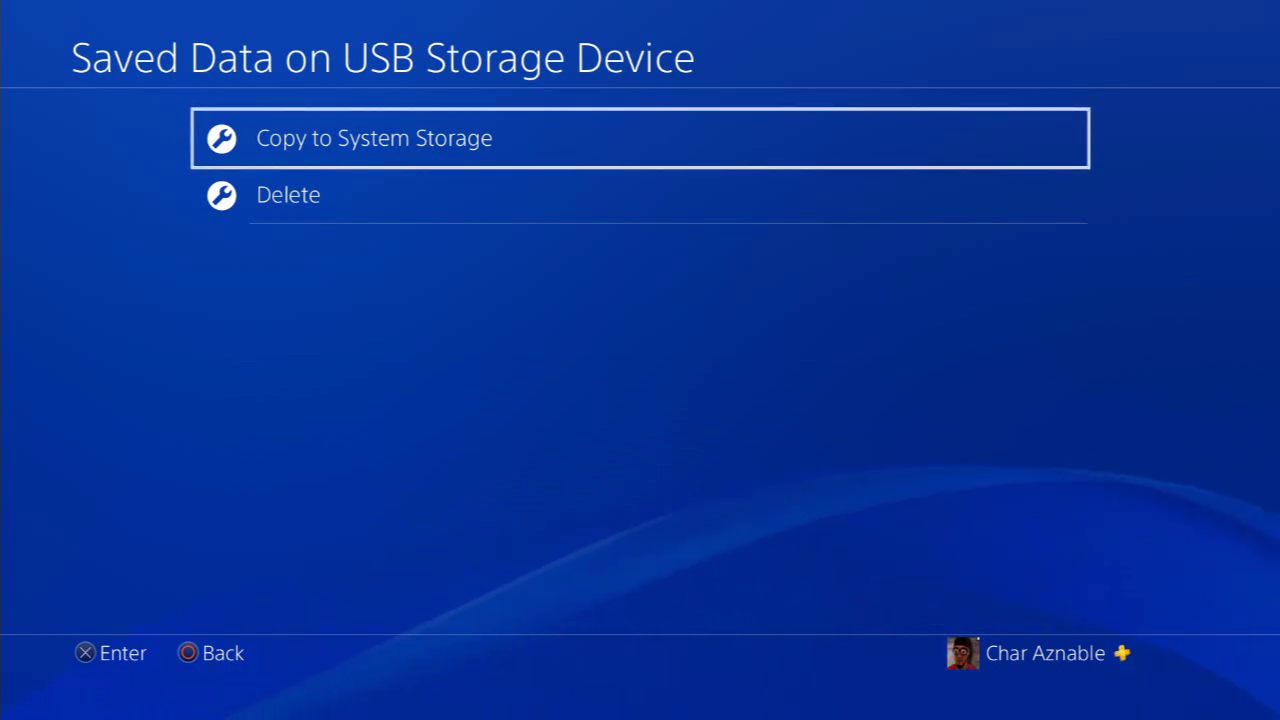
key("Return")
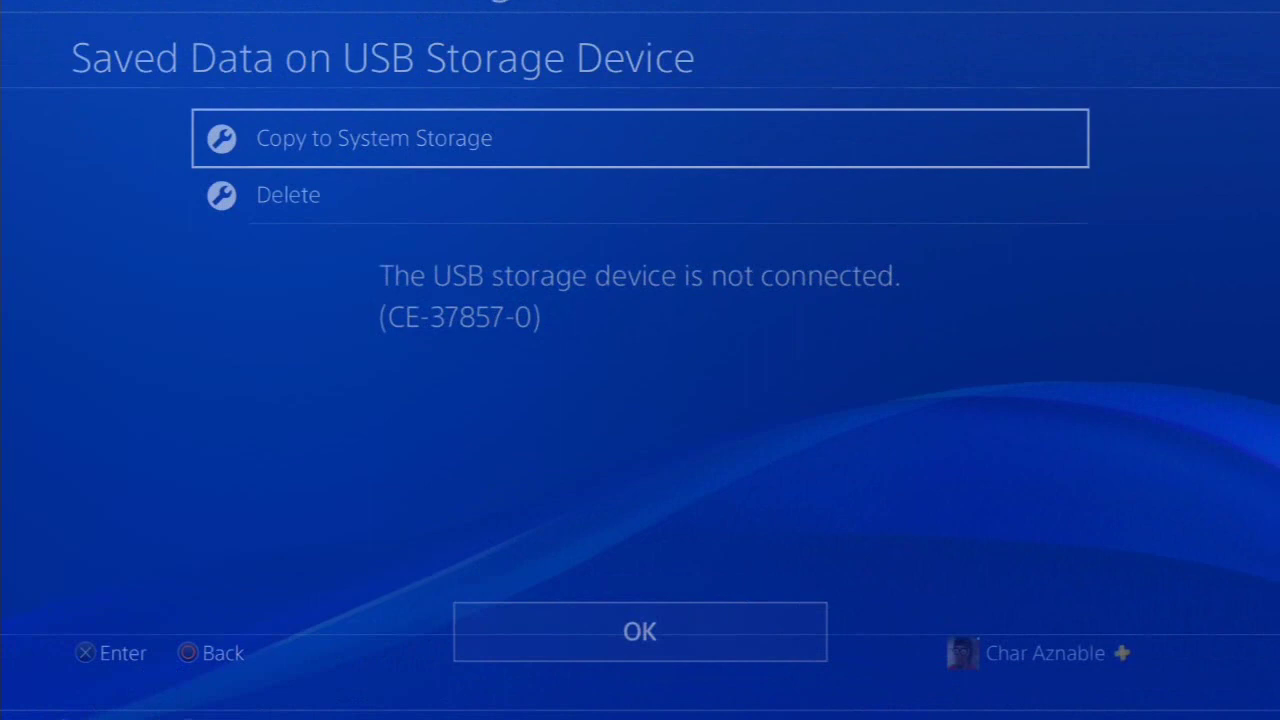
key("Return")
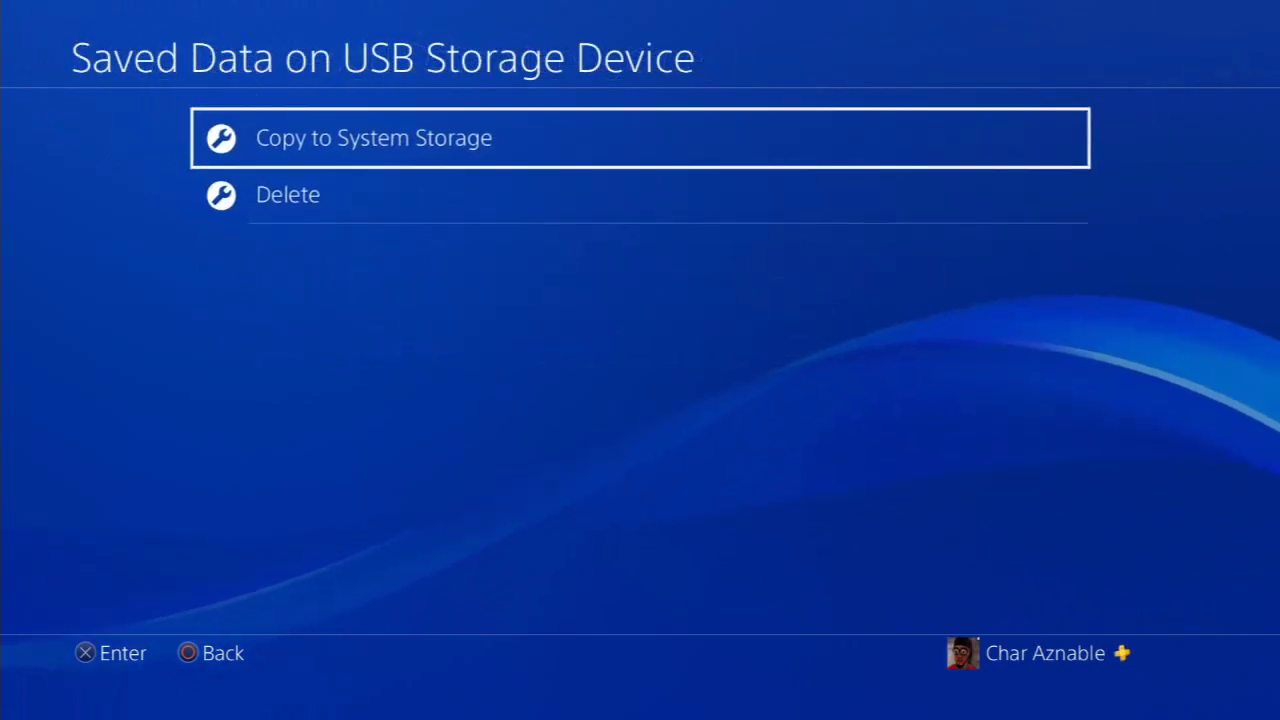
Copy the NBA 2K20 UserData save to system storage, overwriting with Apply to All, then exit home
key("Return")
key("Return")
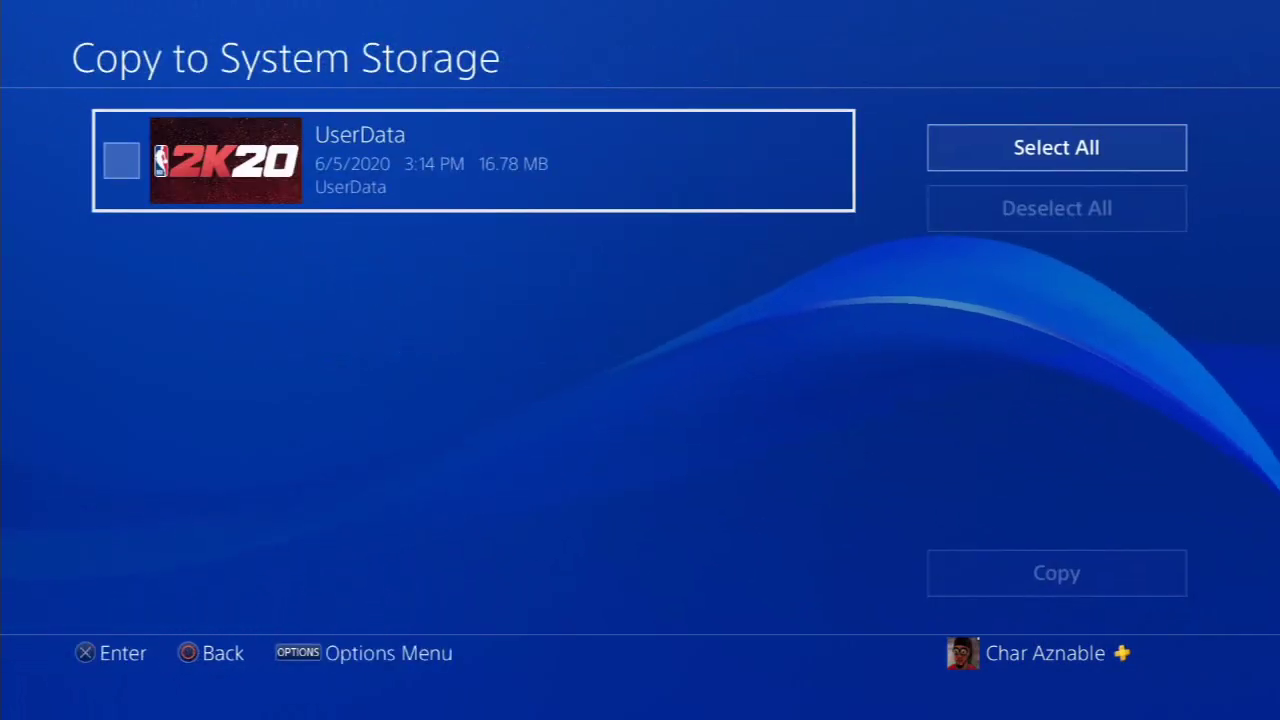
key("Return")
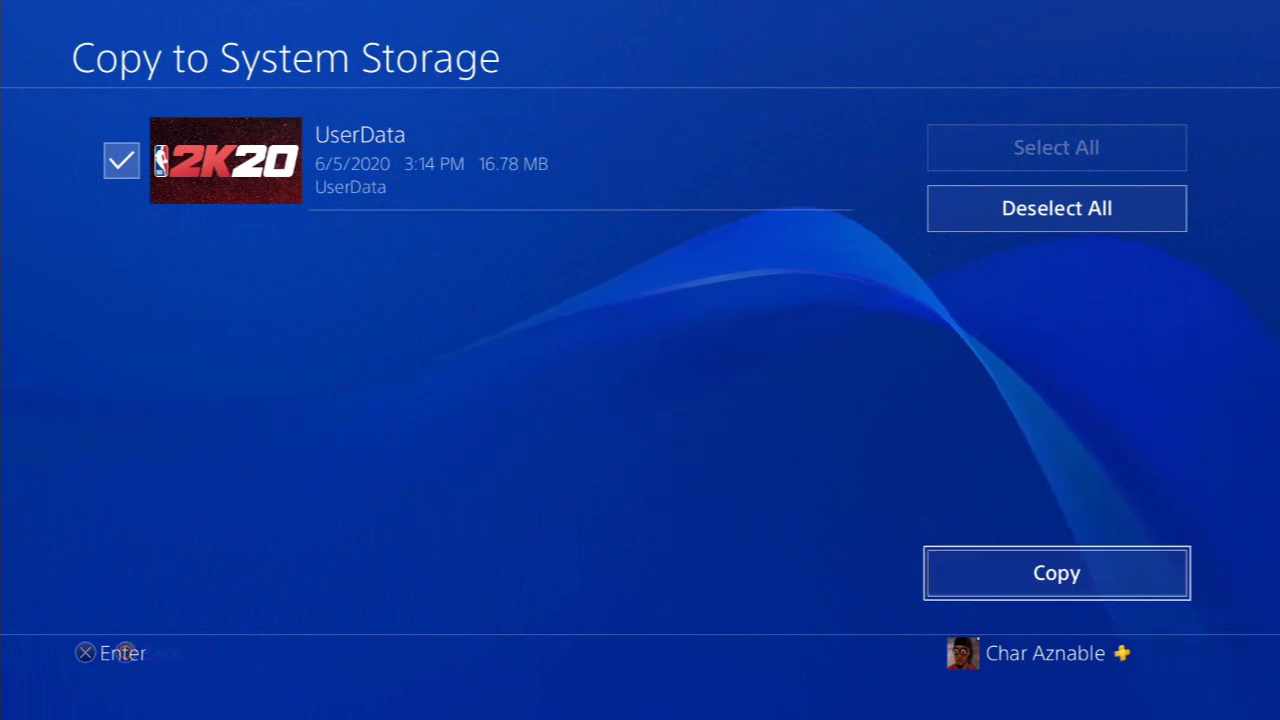
key("Return")
key("Up")
key("Return")
key("Down")
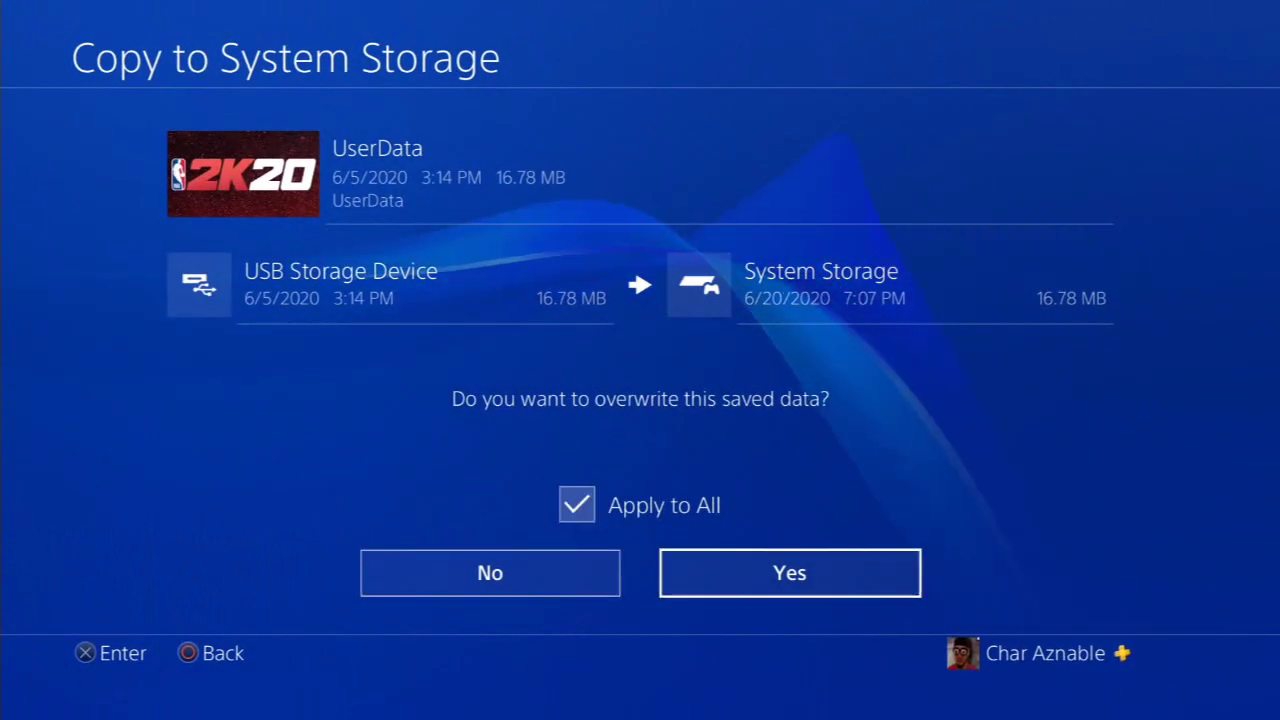
key("Return")
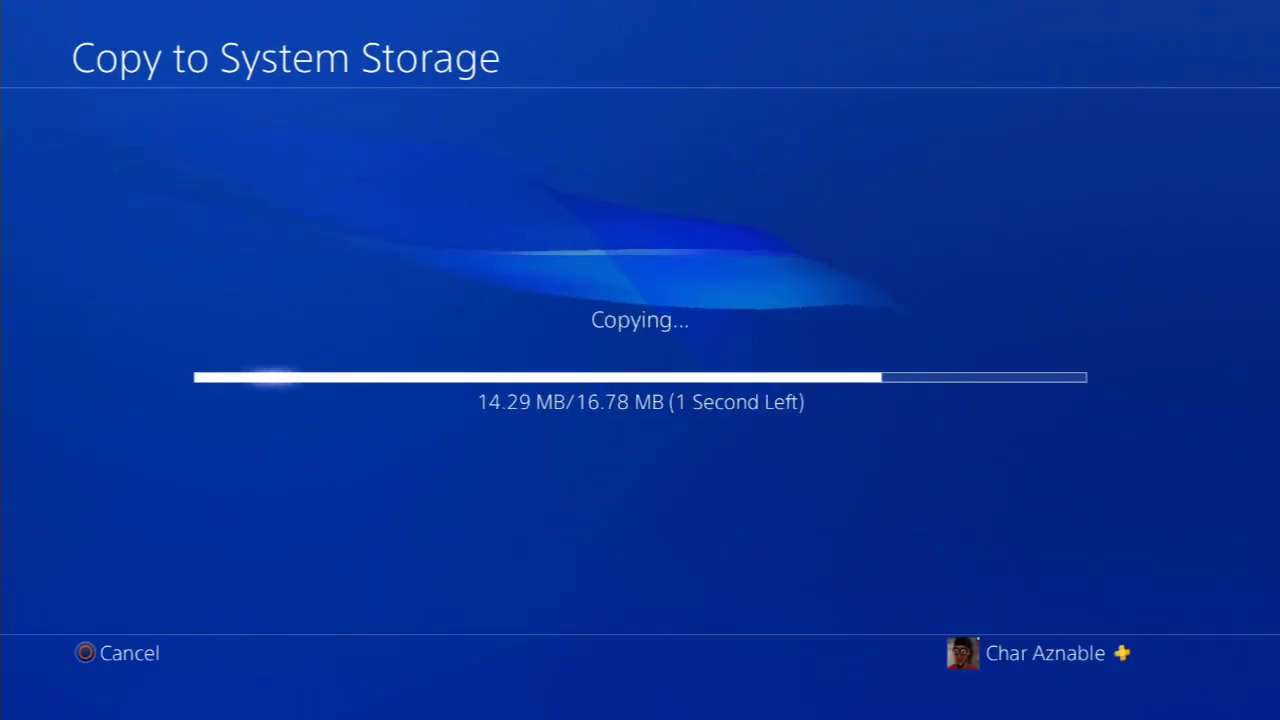
key("Escape")
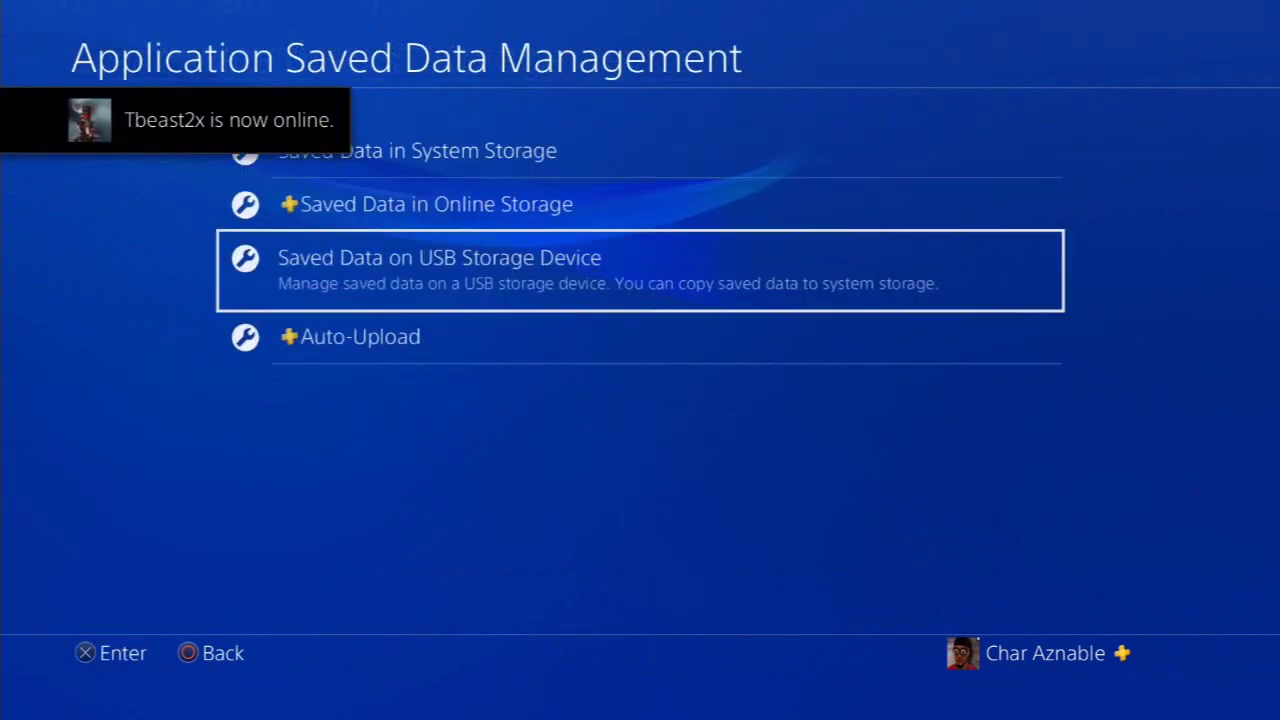
key("Escape")
key("Escape")
key("Escape")
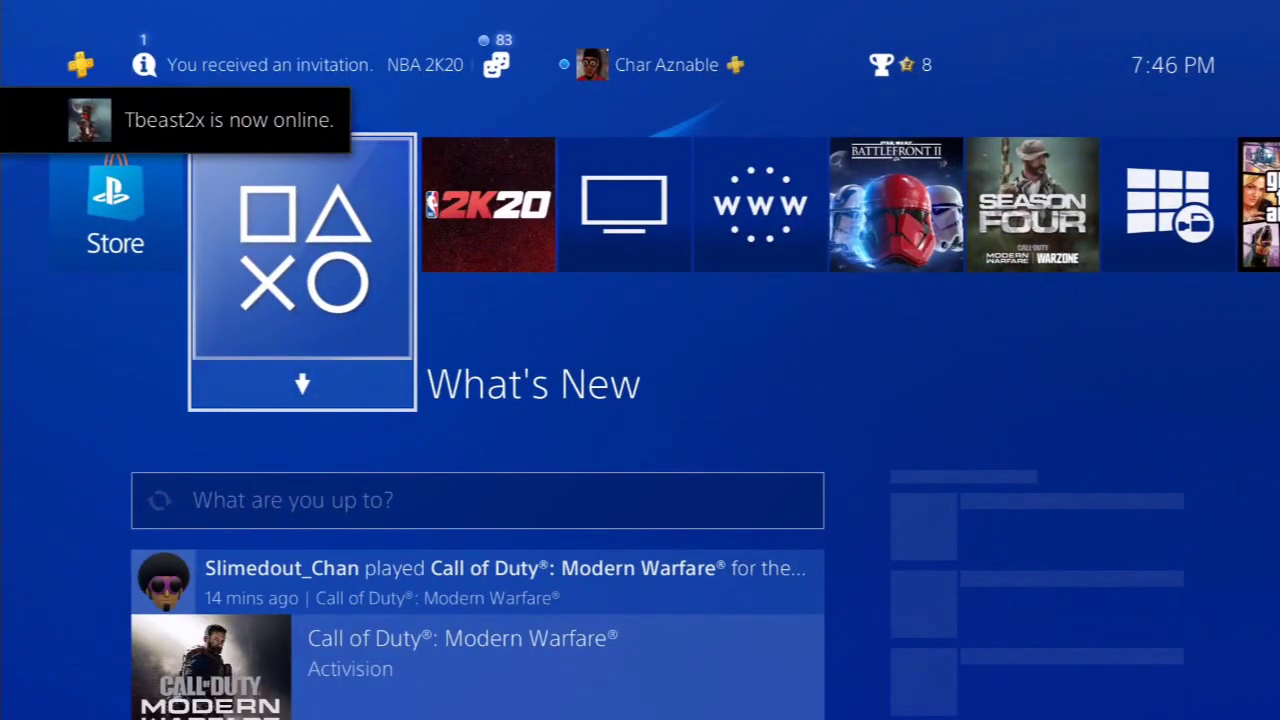
Start NBA 2K20 from its home screen tile and let it load to the main menu
key("Right")
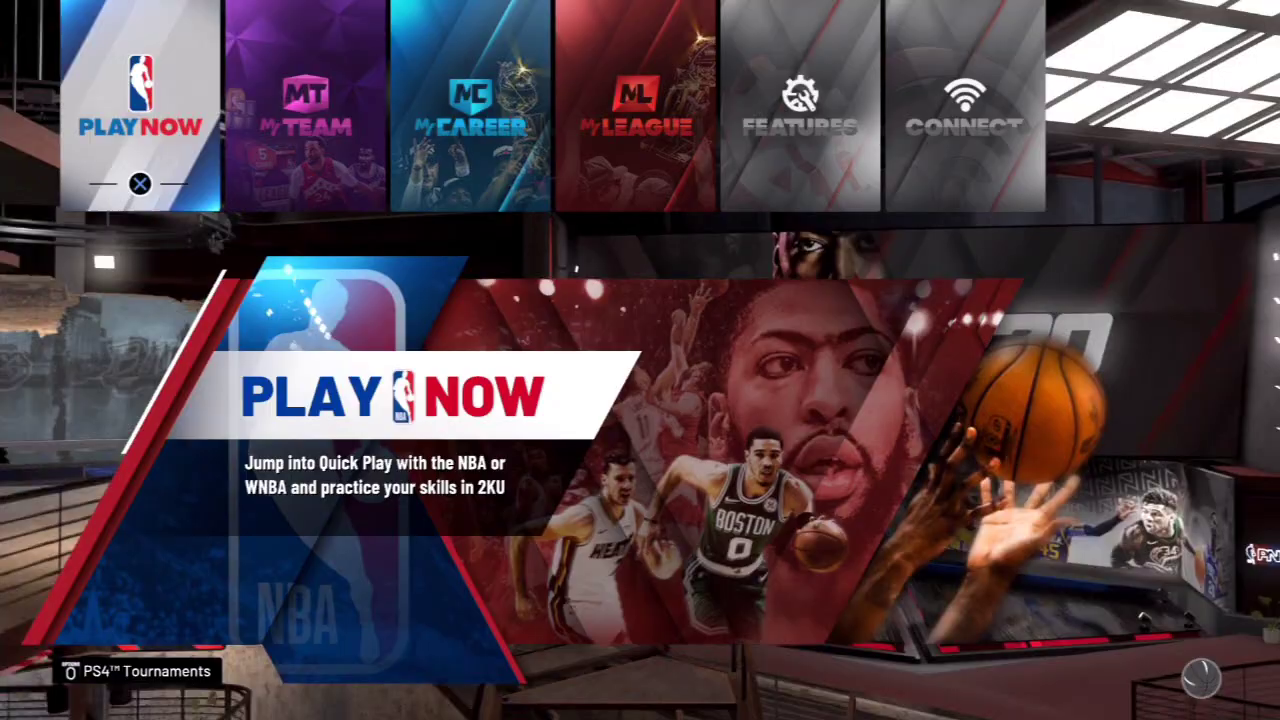
Browse NBA 2K20's main menu modes, then leave to the console
key("Right")
key("Right")
key("Right")
key("Right")
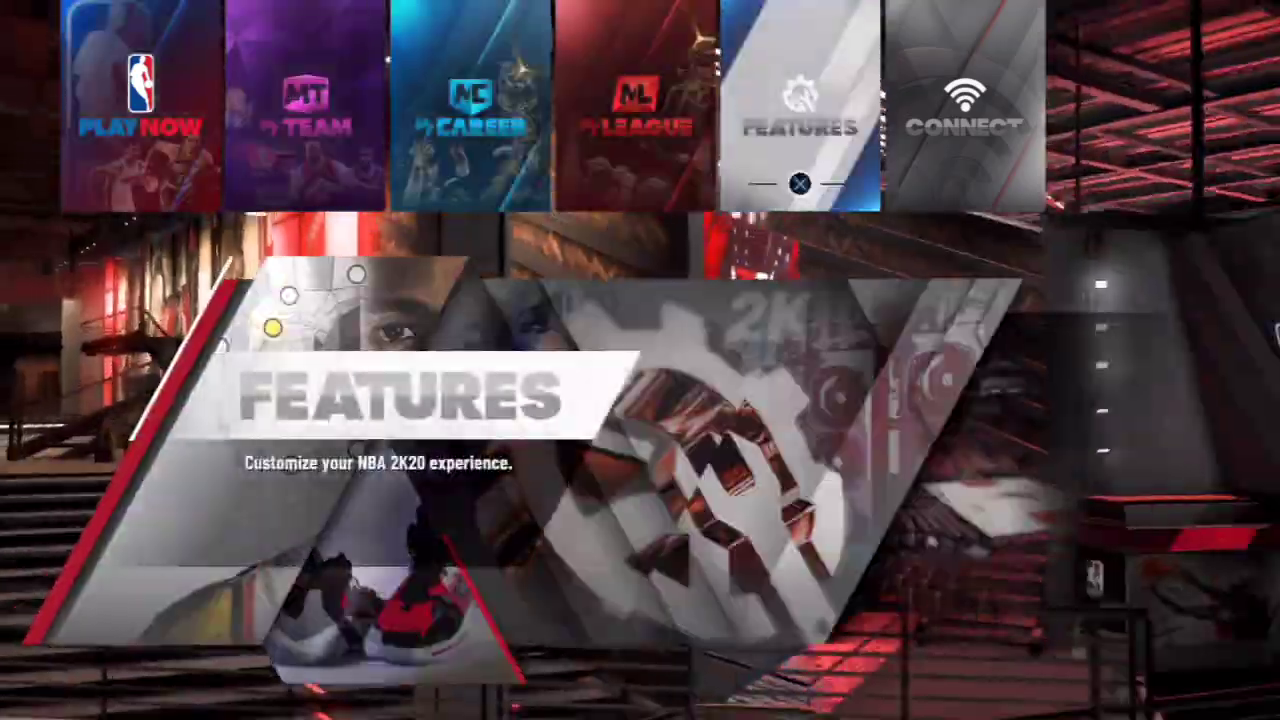
key("Left")
key("Left")
key("Right")
key("Right")
key("Right")
key("Left")
key("Left")
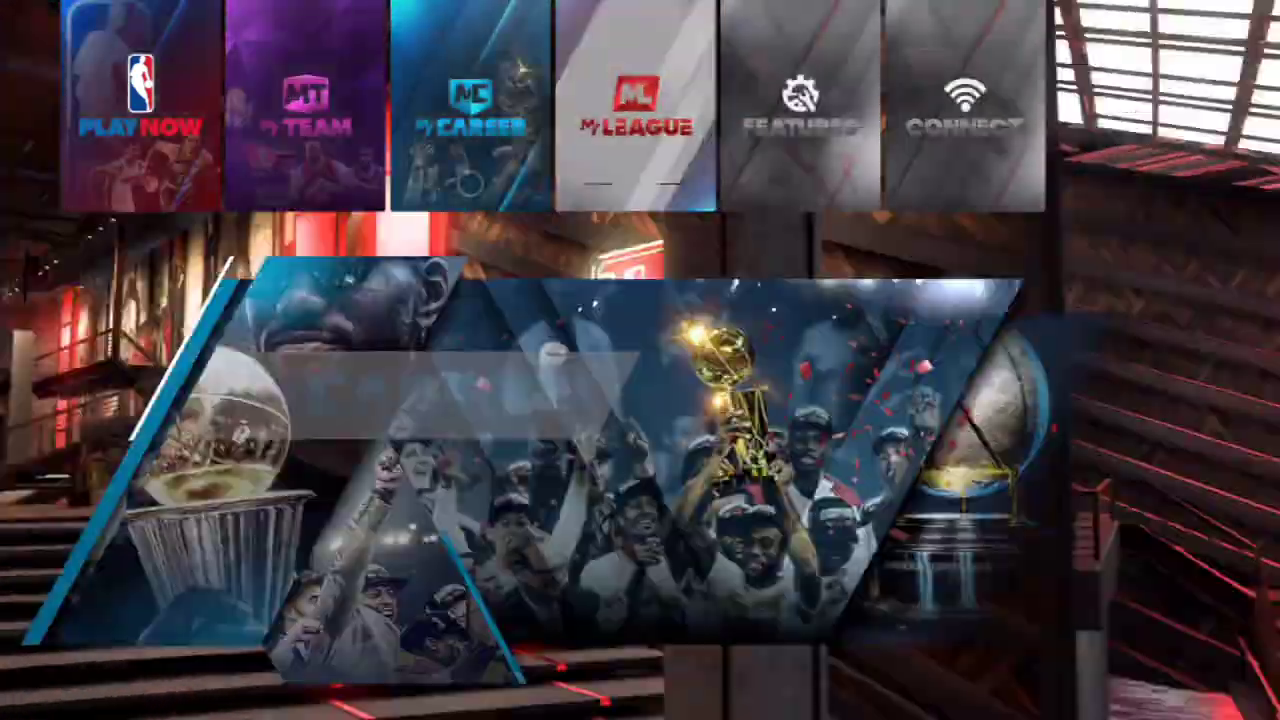
key("Left")
key("Left")
key("Right")
key("Right")
key("Right")
key("Right")
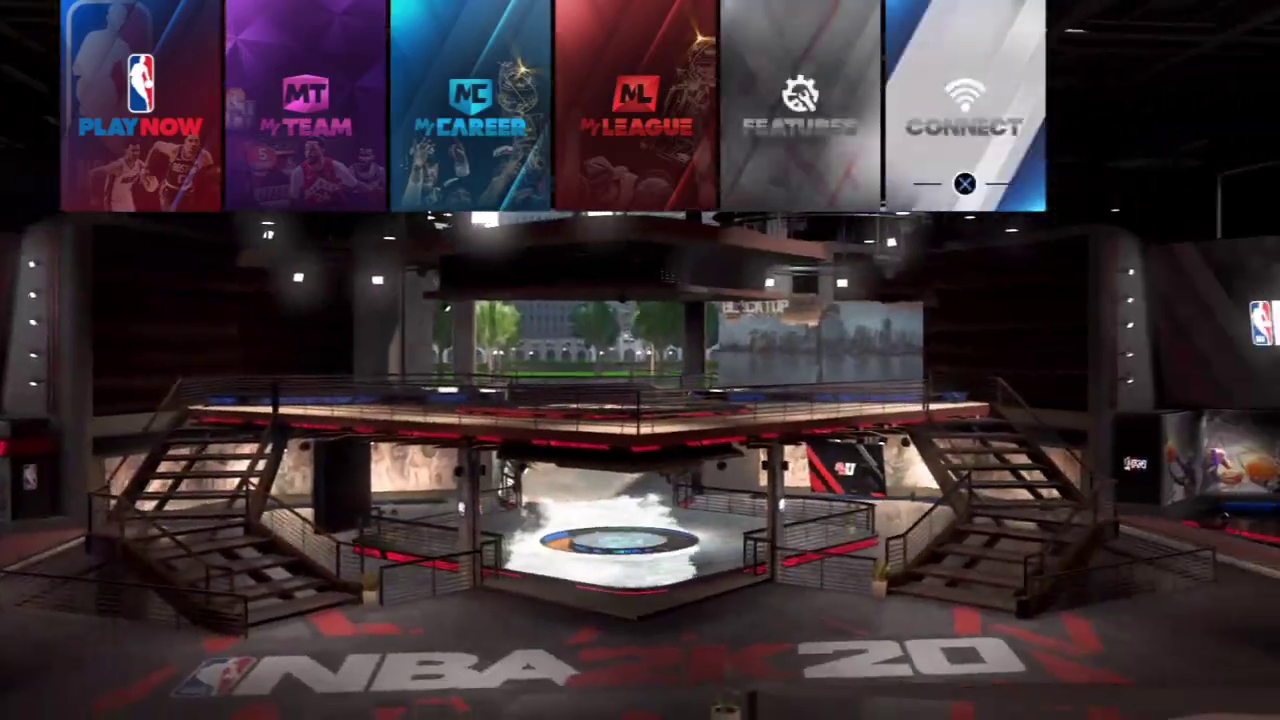
key("Return")
Join the friend's In The Neighborhood session from the game hub's Now Playing list
key("Down")
key("Down")
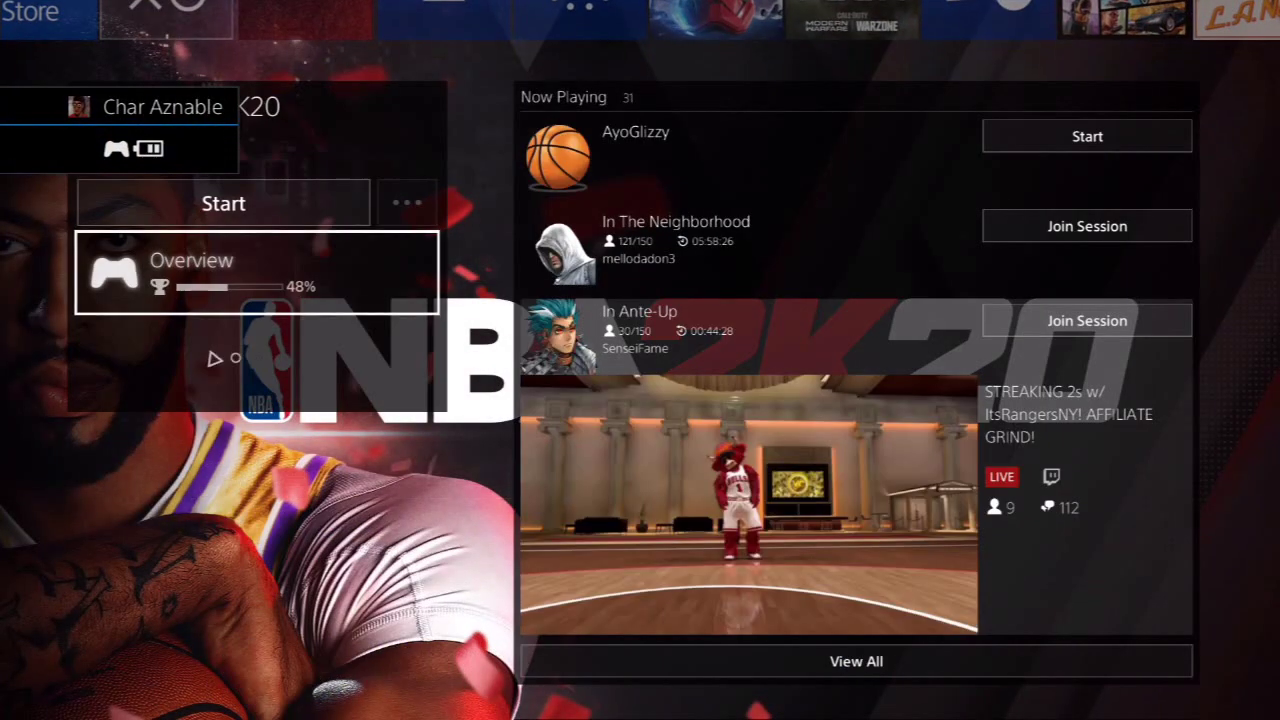
key("Right")
key("Down")
key("Right")
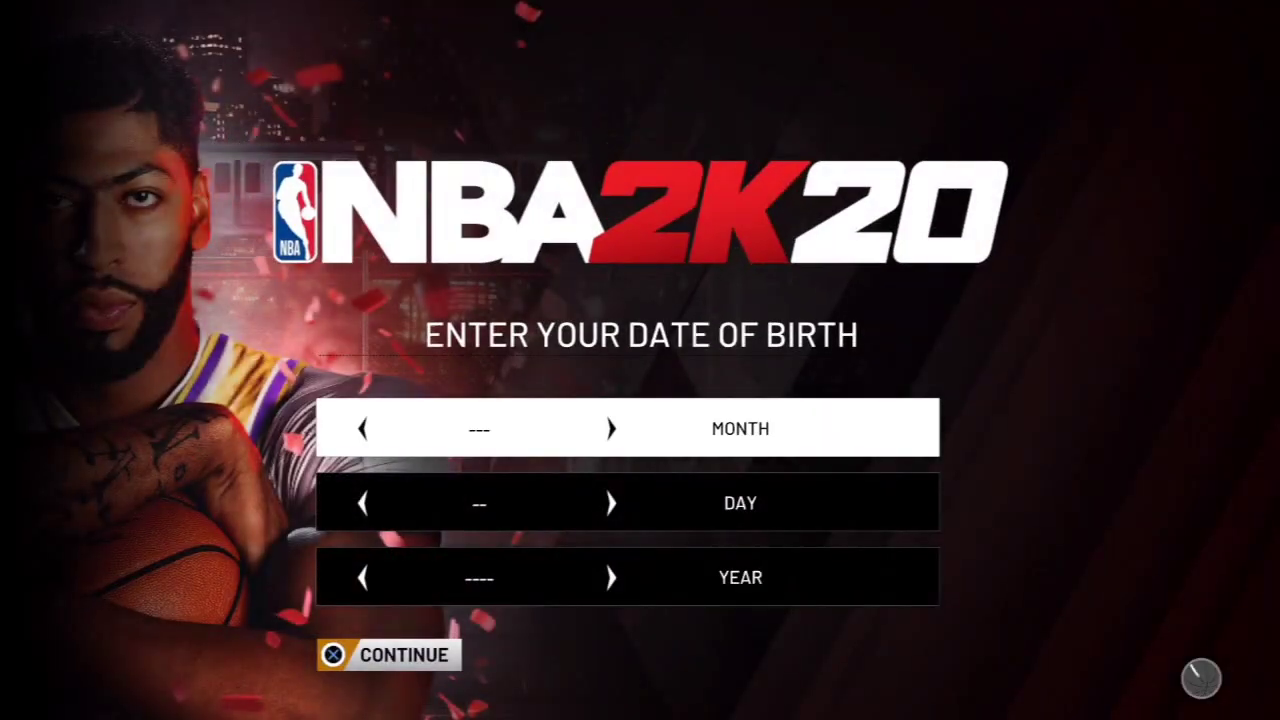
Enter birth date JAN 2, 2000 and continue to the terms of service
key("Down")
key("Up")
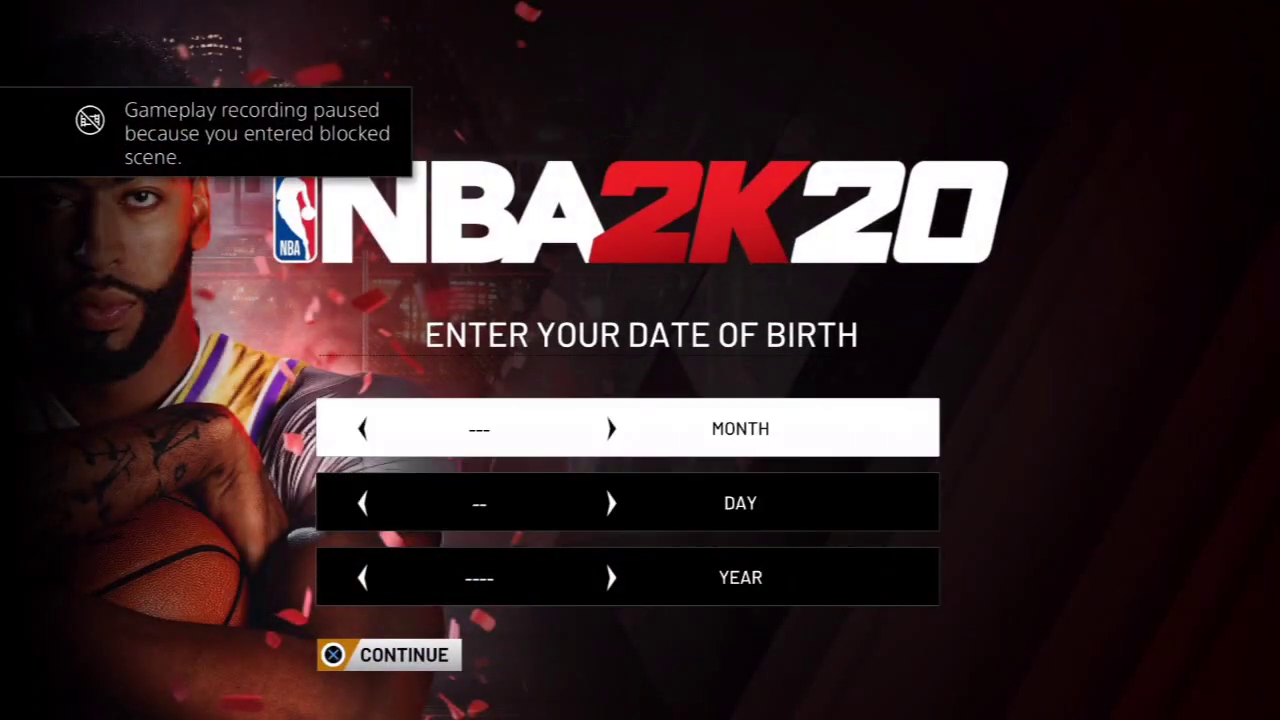
key("Right")
key("Down")
key("Right")
key("Right")
key("Down")
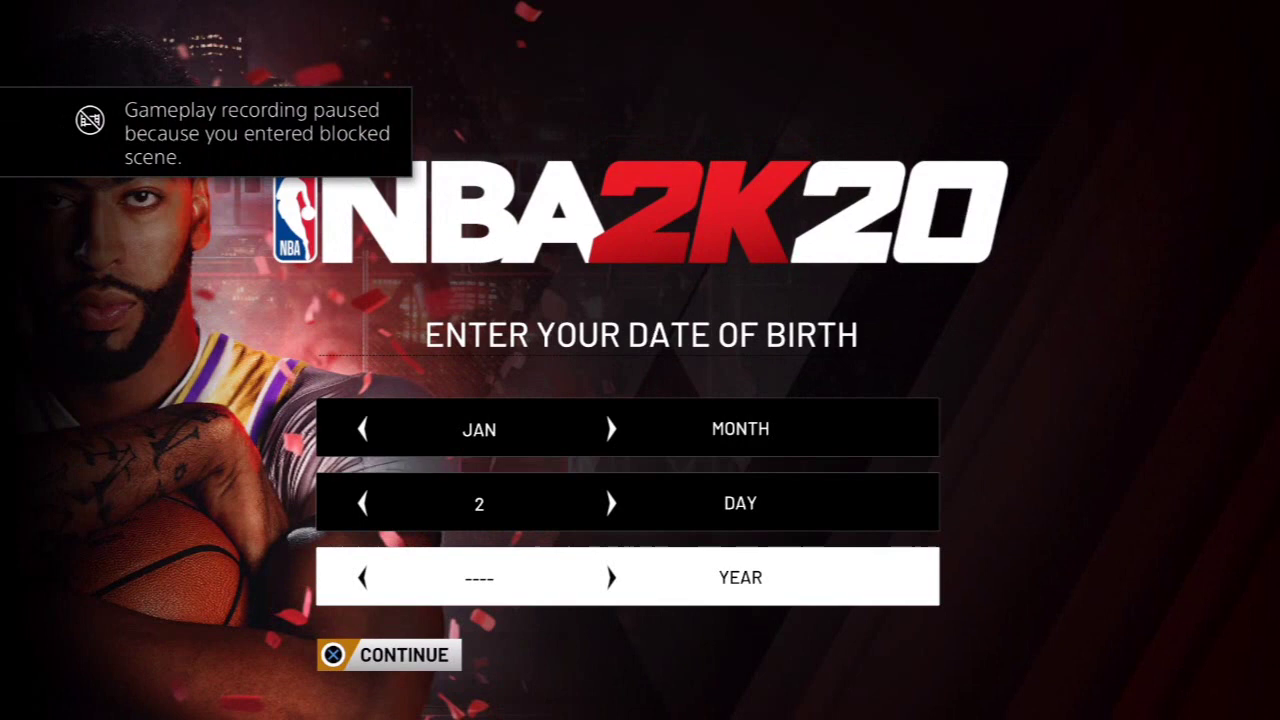
key("Left")
key("Left")
key("Left")
key("Left")
key("Left")
key("Left")
key("Left")
key("Left")
key("Left")
key("Left")
key("Left")
key("Left")
key("Left")
key("Left")
key("Left")
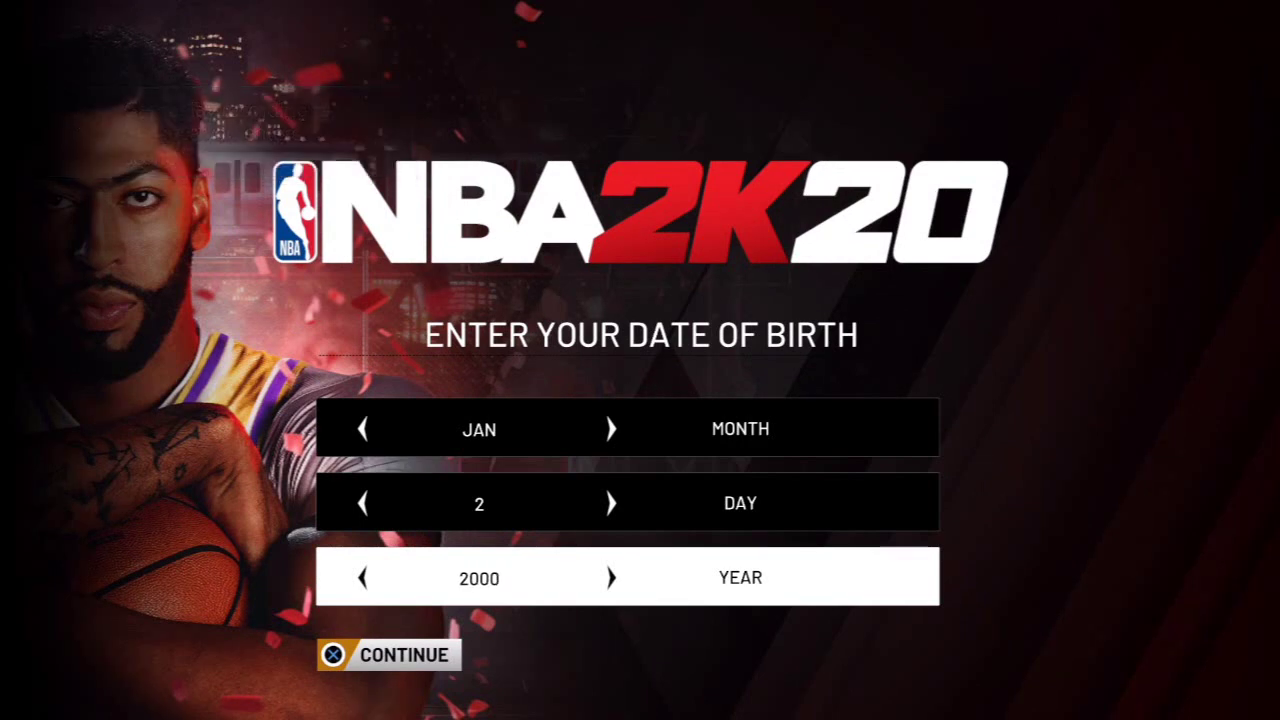
key("Return")
Accept the terms of service, wait for MyCAREER to load, then close the pause menu
key("Return")
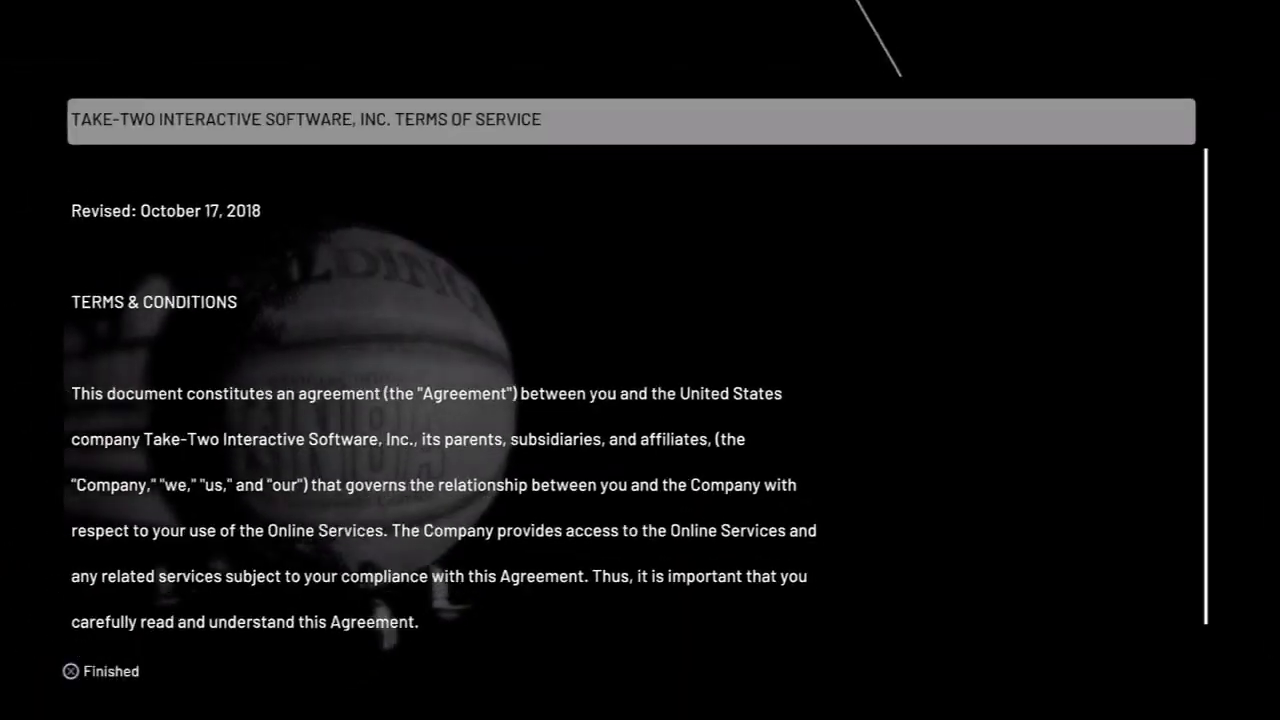
key("Return")
key("Return")
key("Return")
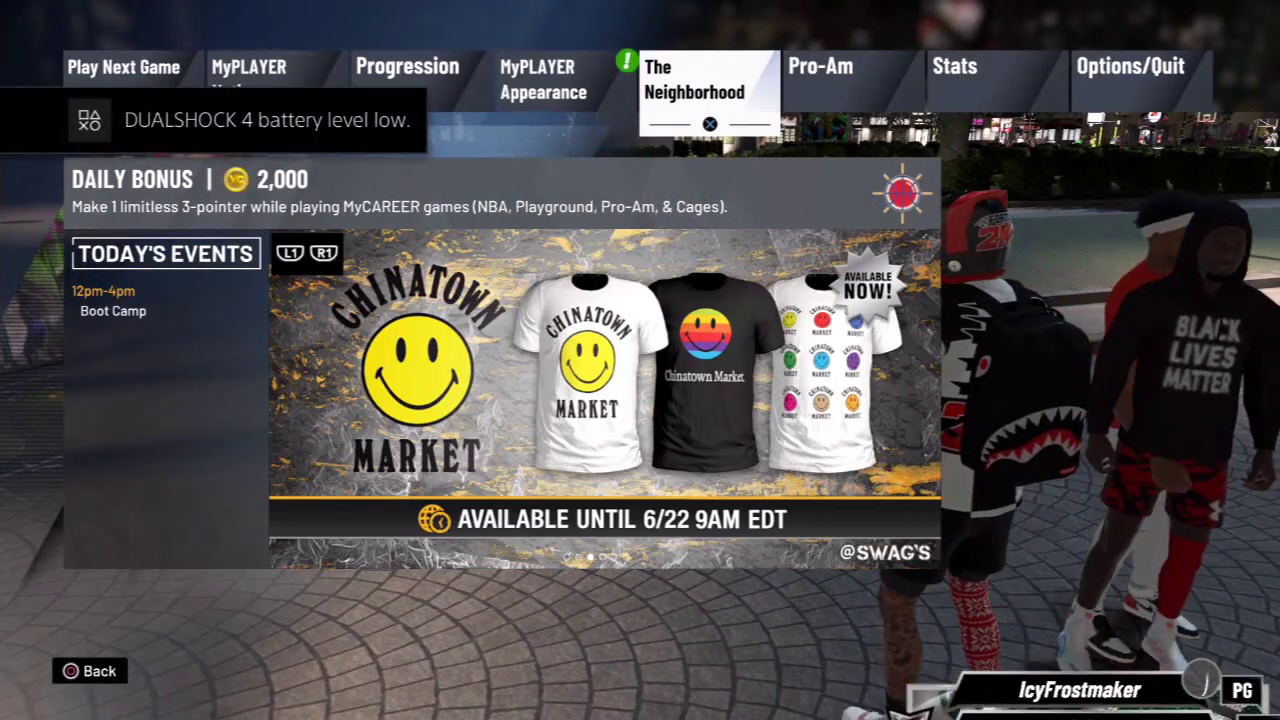
key("Escape")
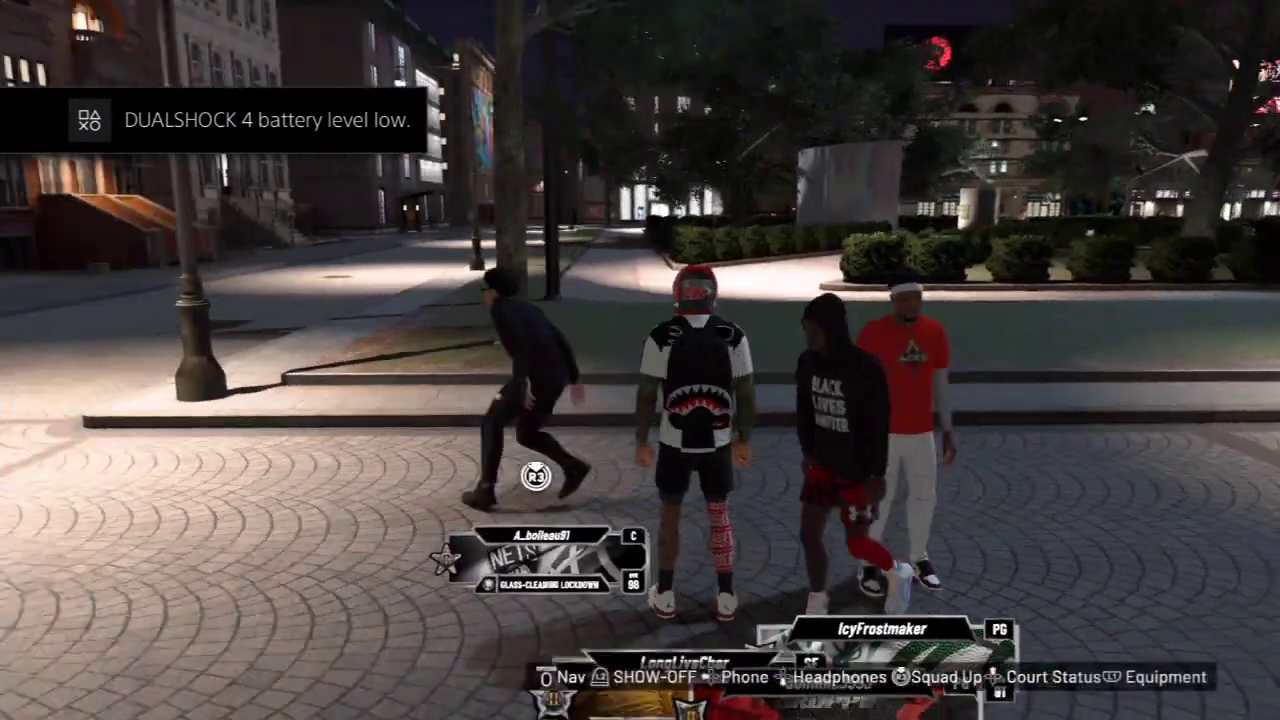